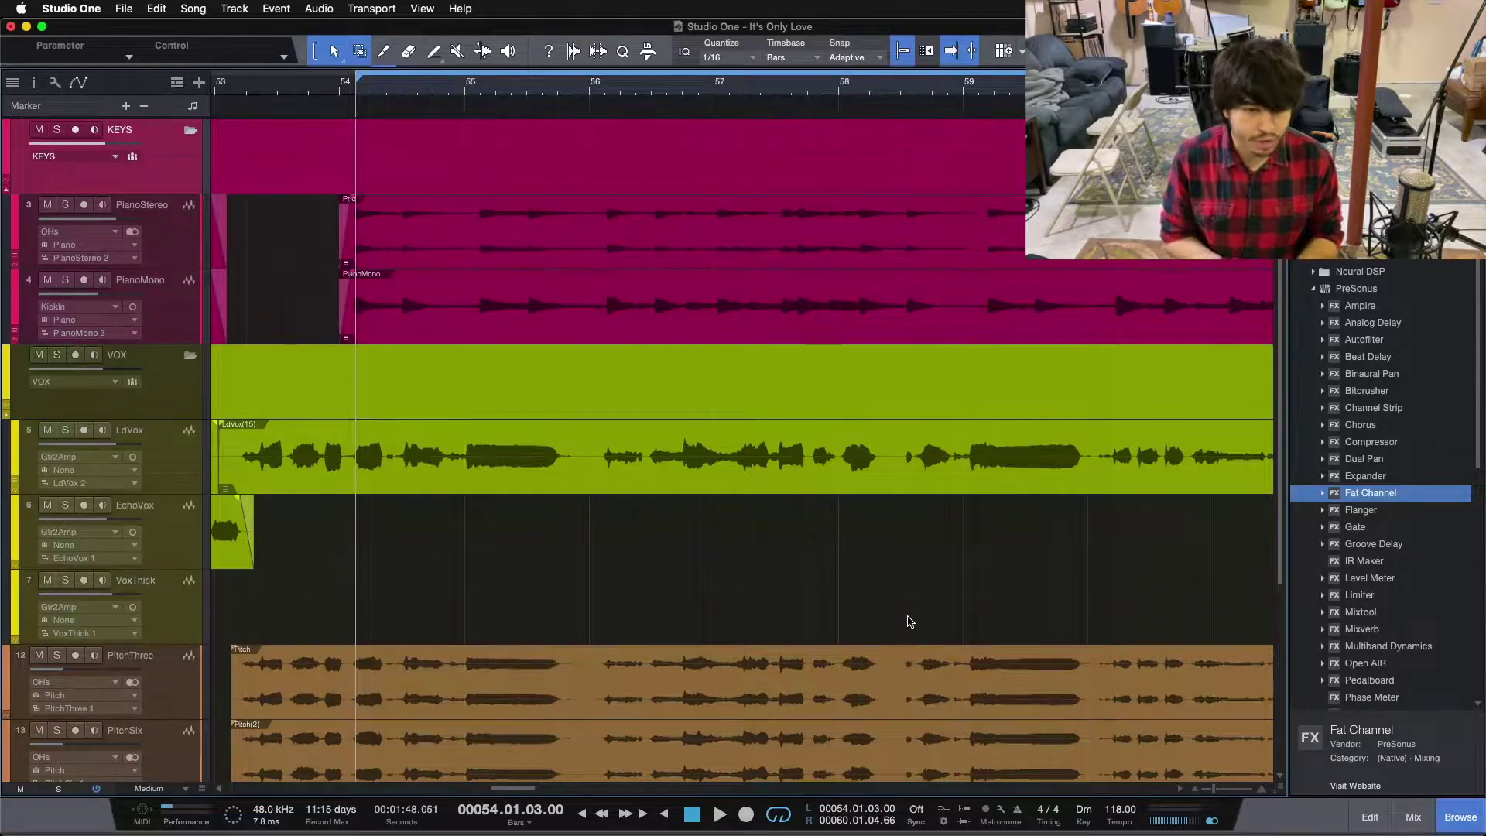
- Select the PitchThree, PitchSix and PitchNine harmony tracks, then show the Console
scroll(909, 621, "down", 5)
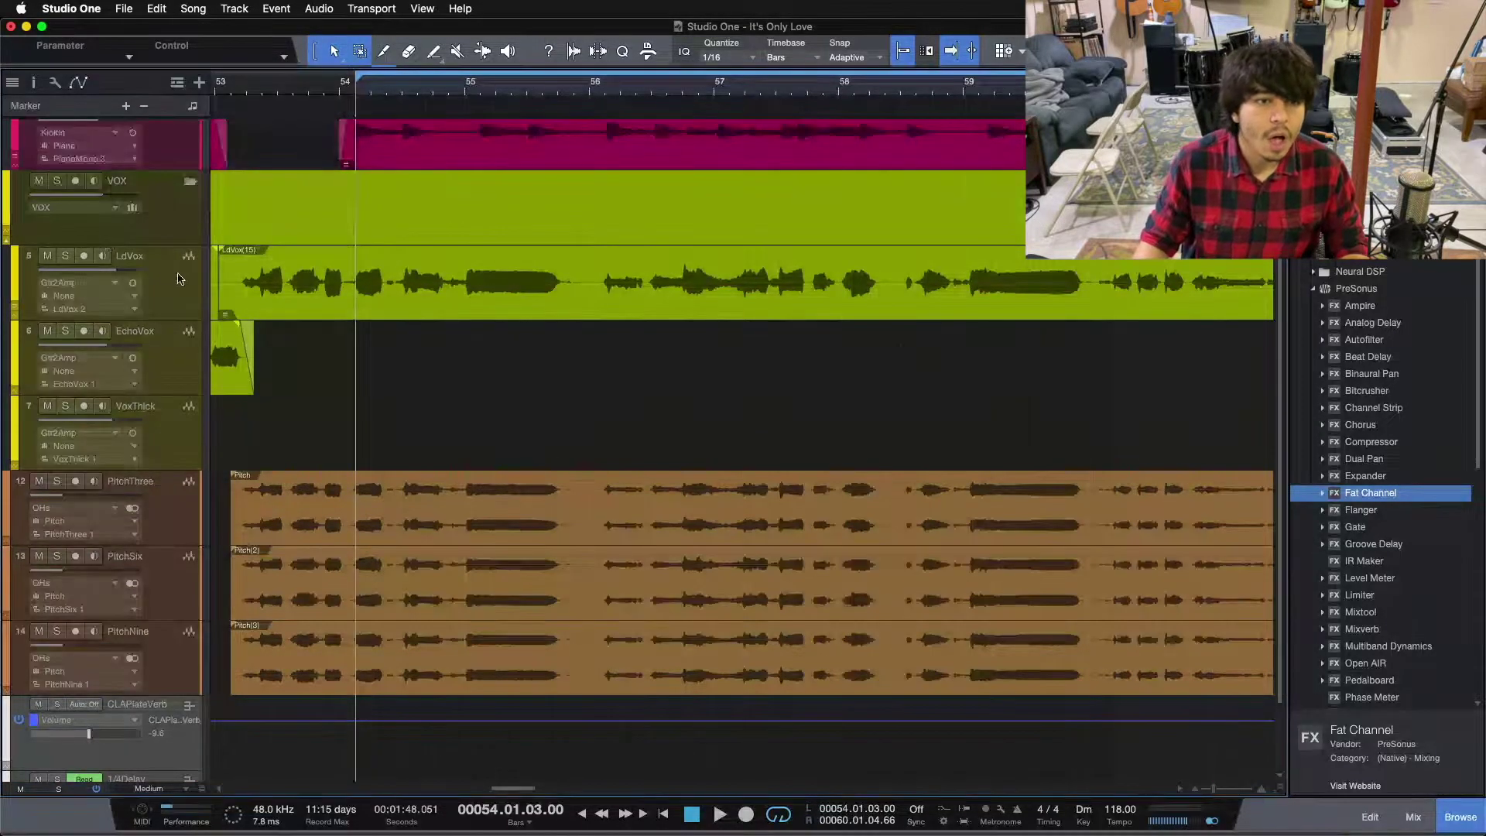
left_click(85, 526)
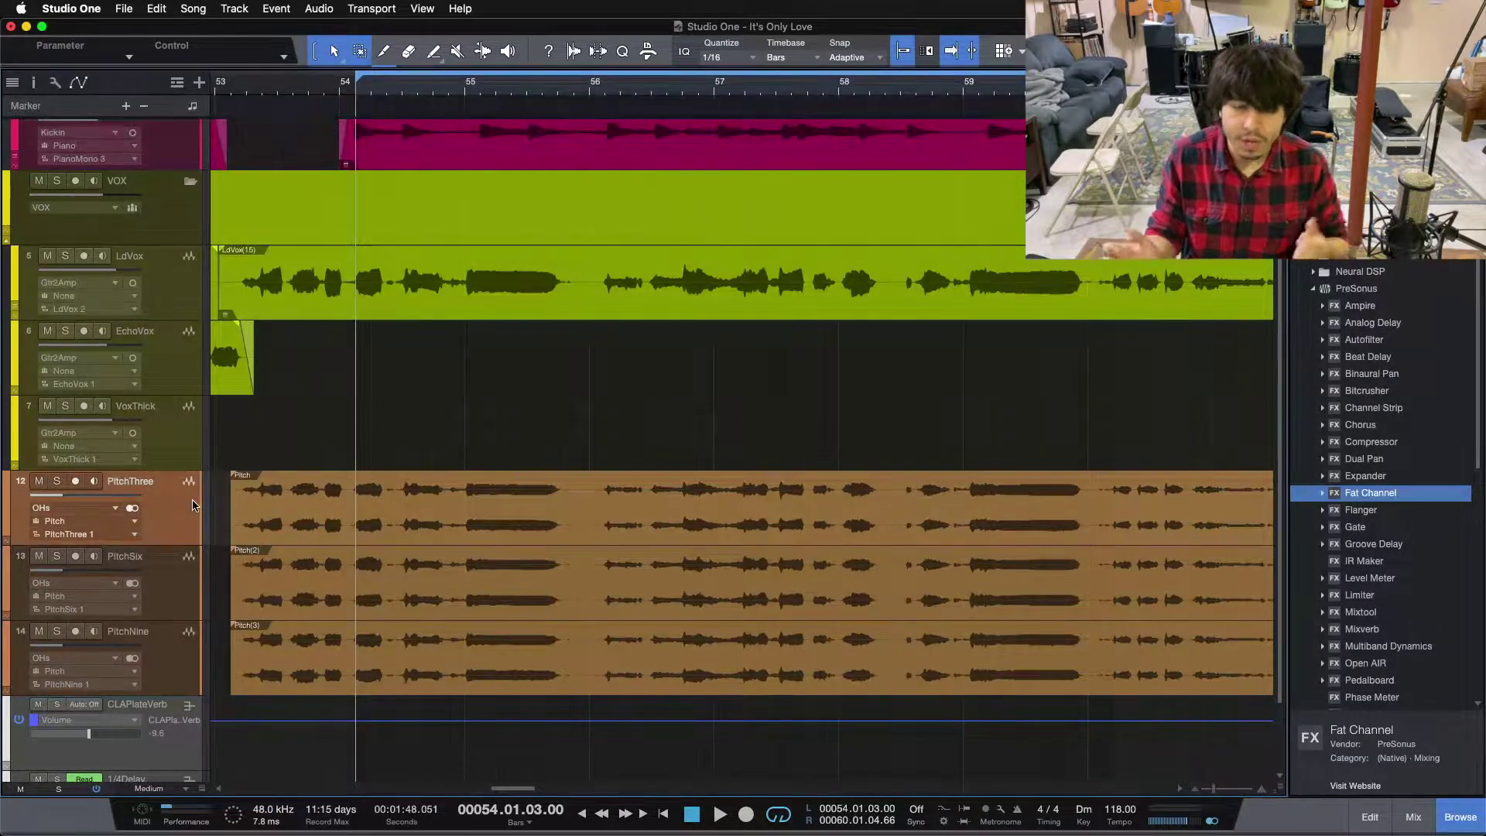
left_click(183, 604)
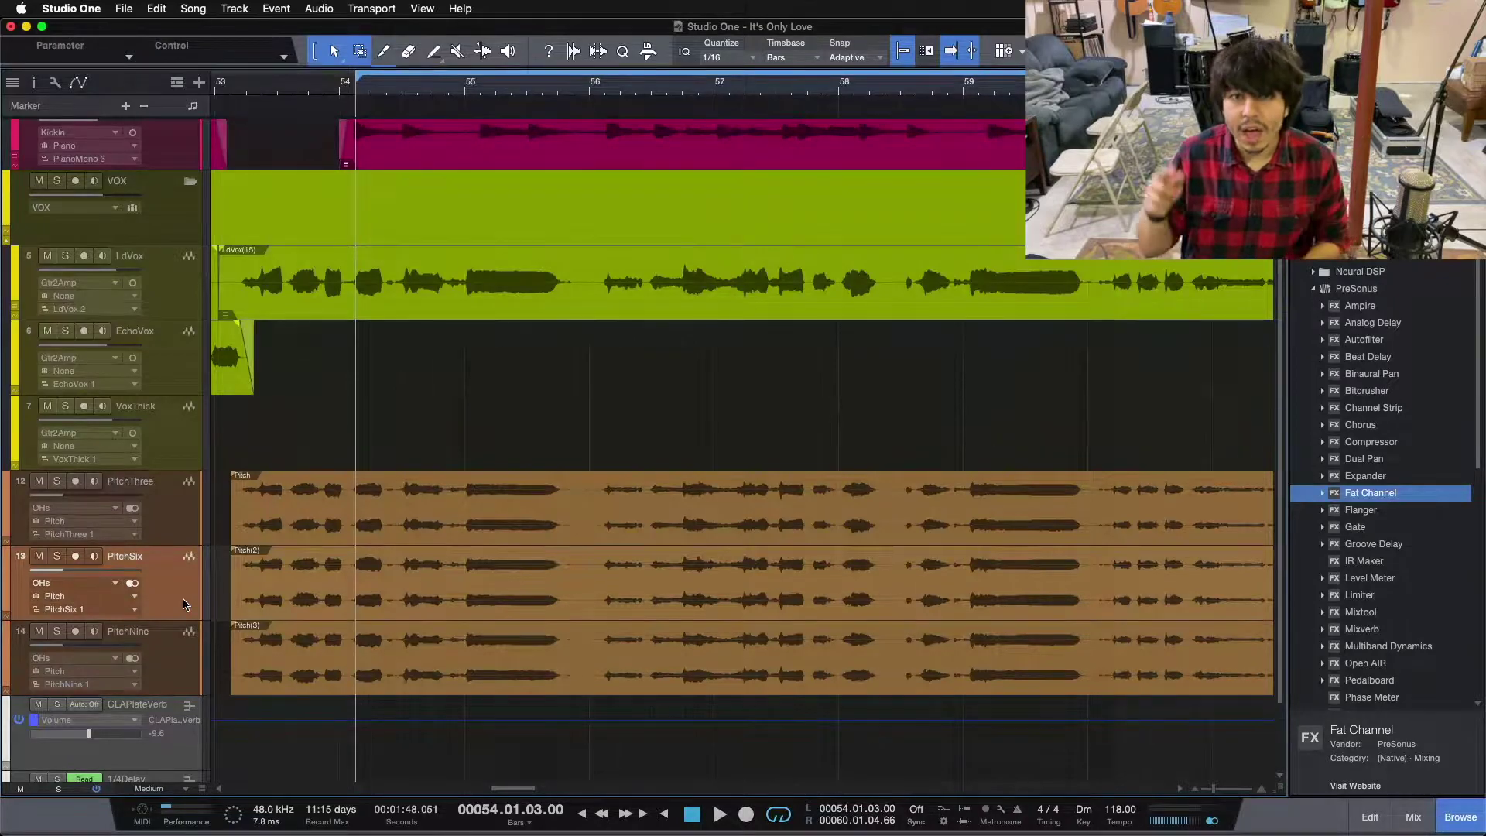
left_click(186, 639)
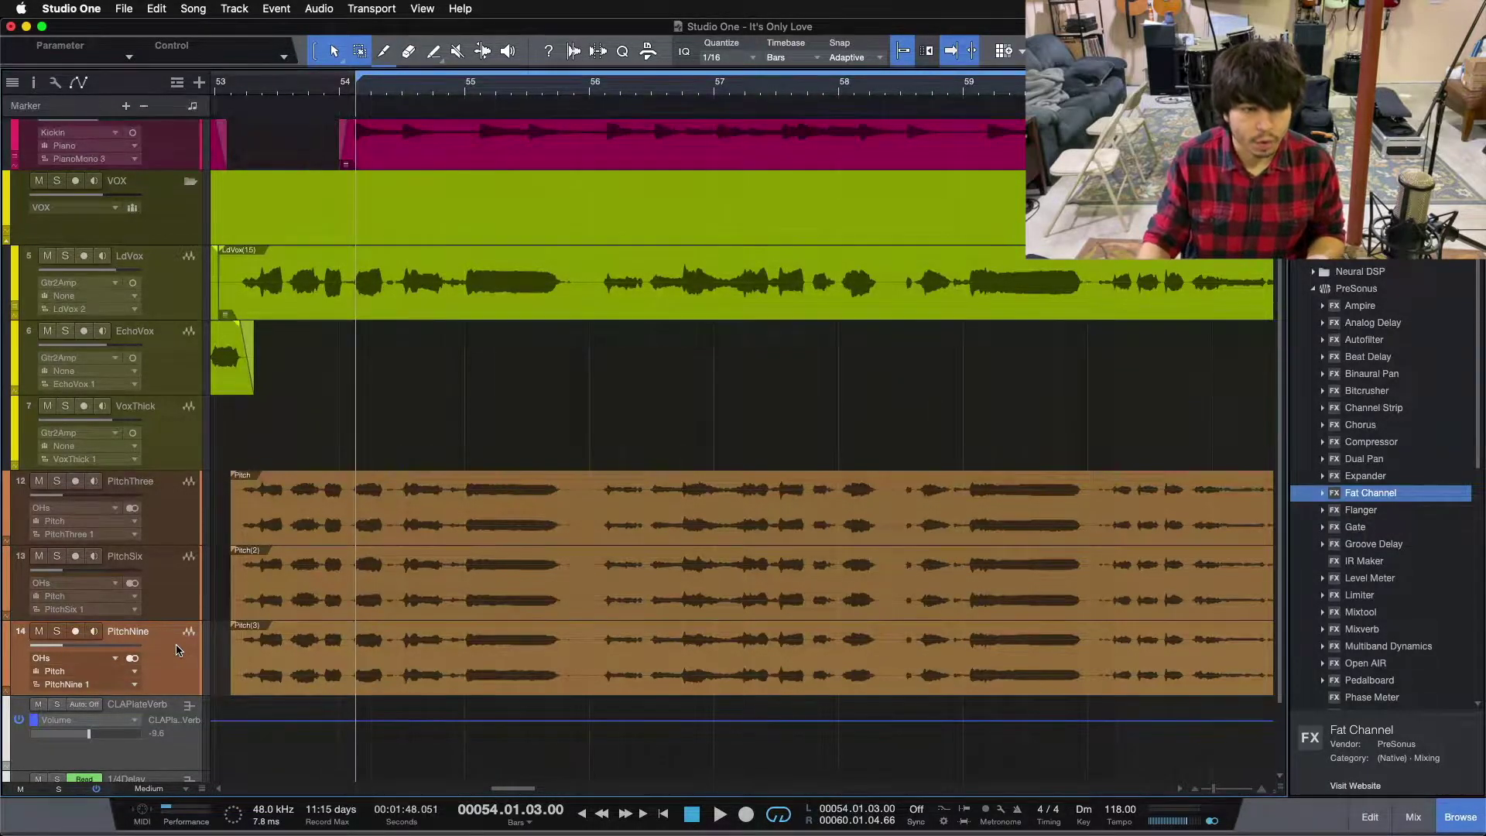
left_click(159, 581)
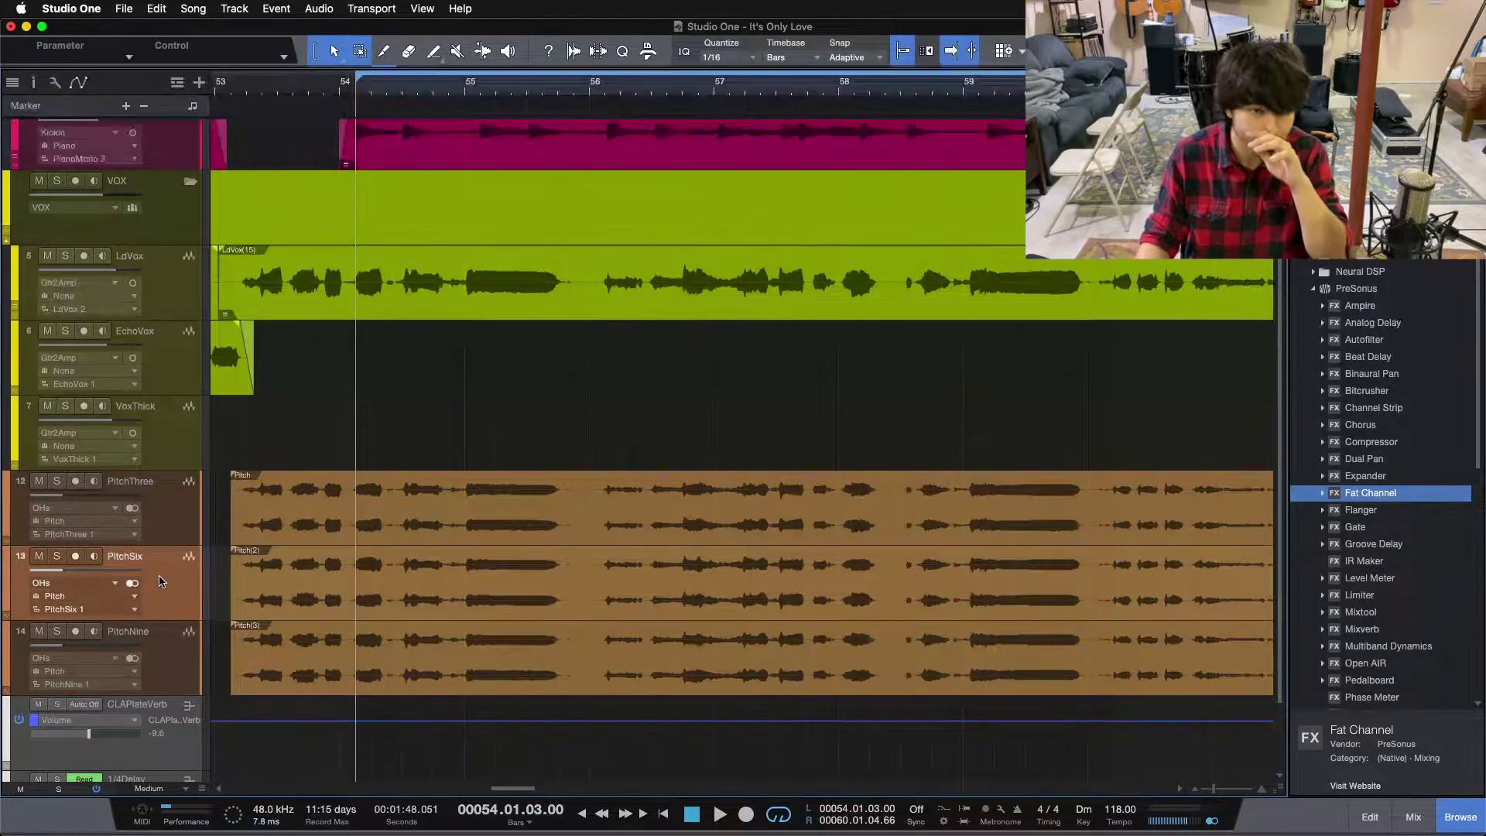
left_click(155, 491)
key("F3")
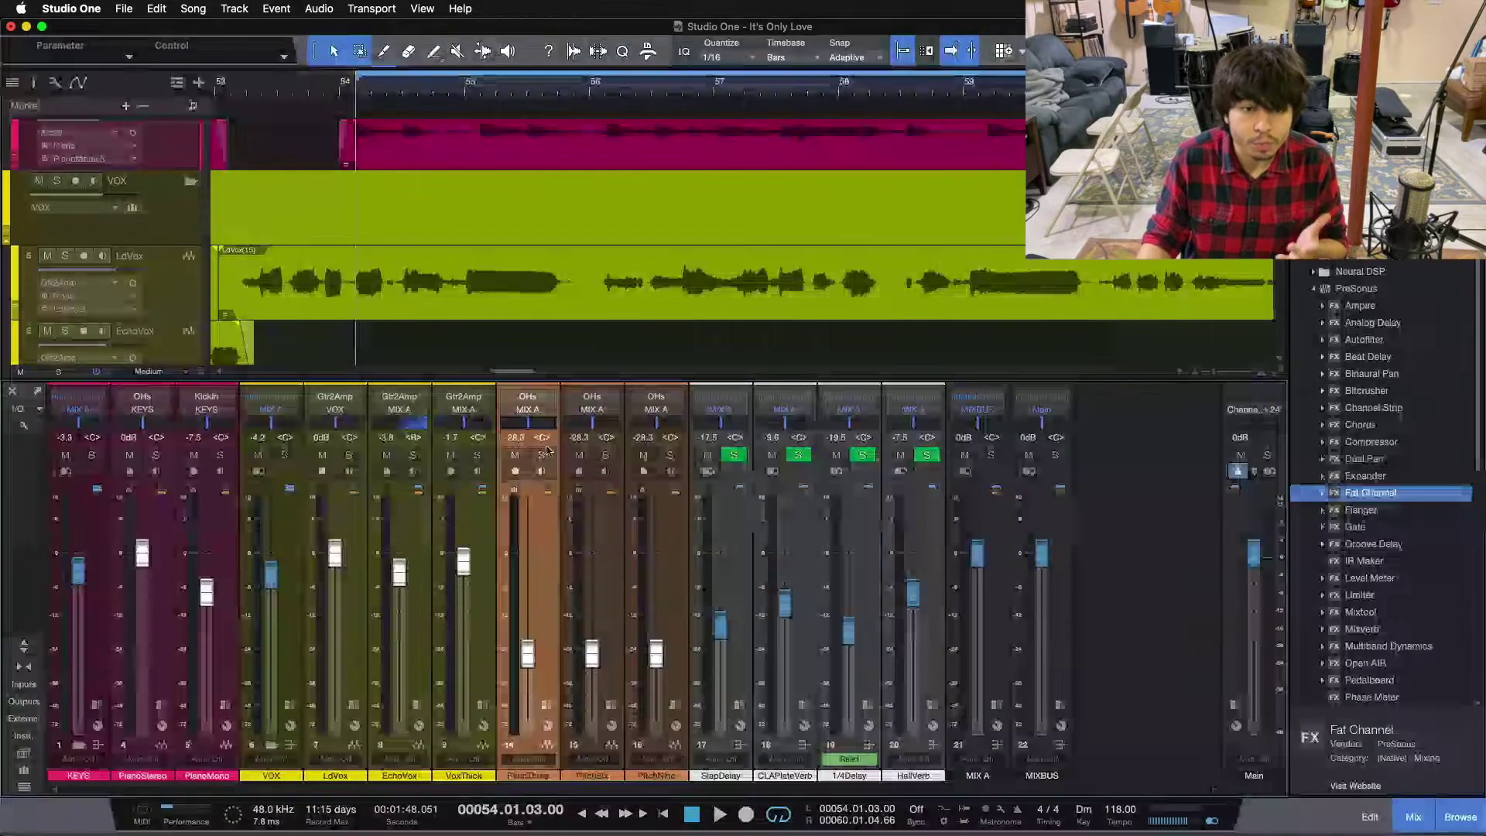
- Solo the linked PitchThree, PitchSix and PitchNine tracks and play them back on their own
left_click(541, 456)
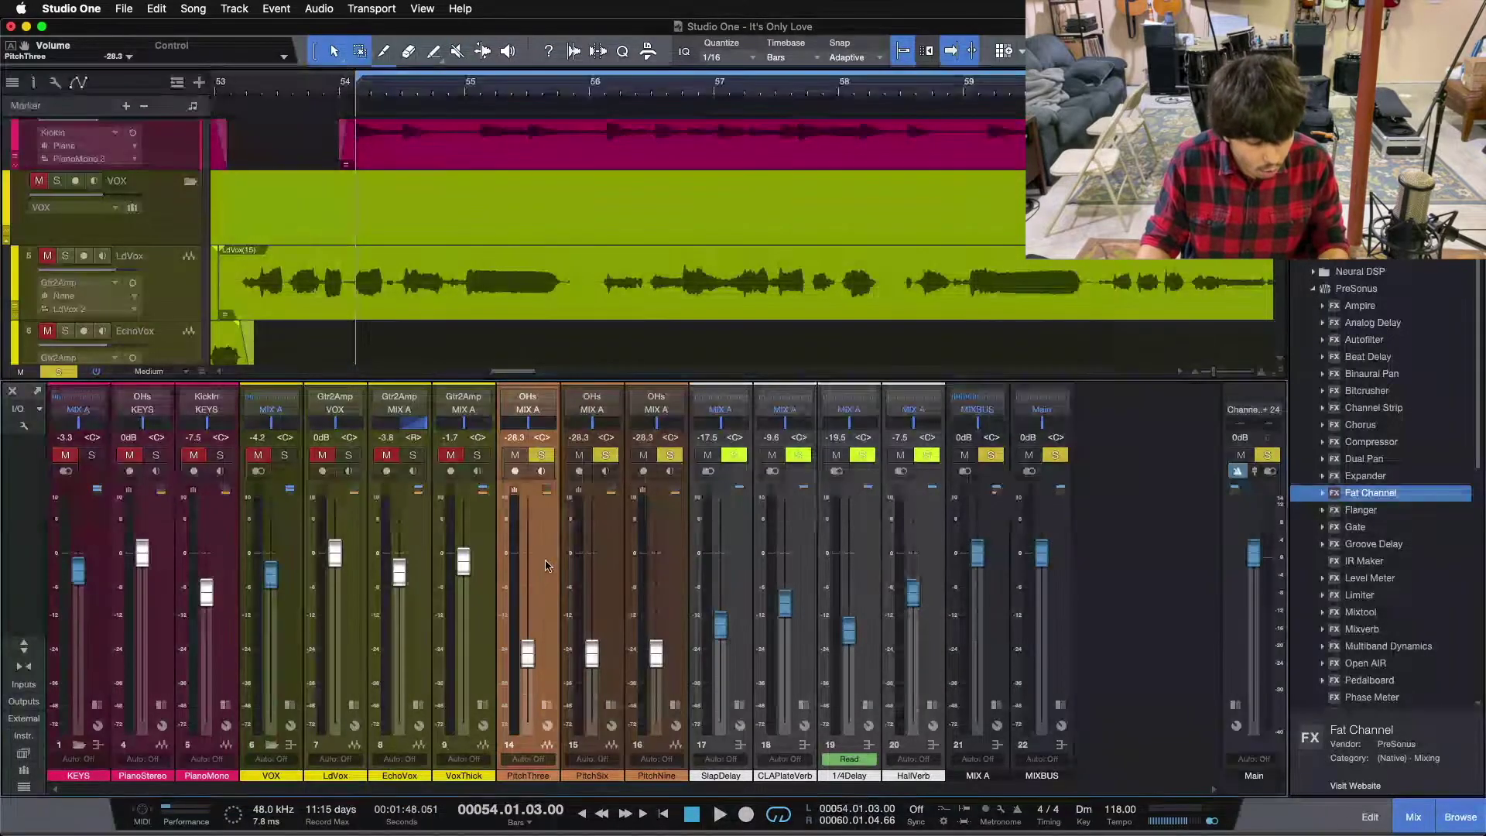
key("F3")
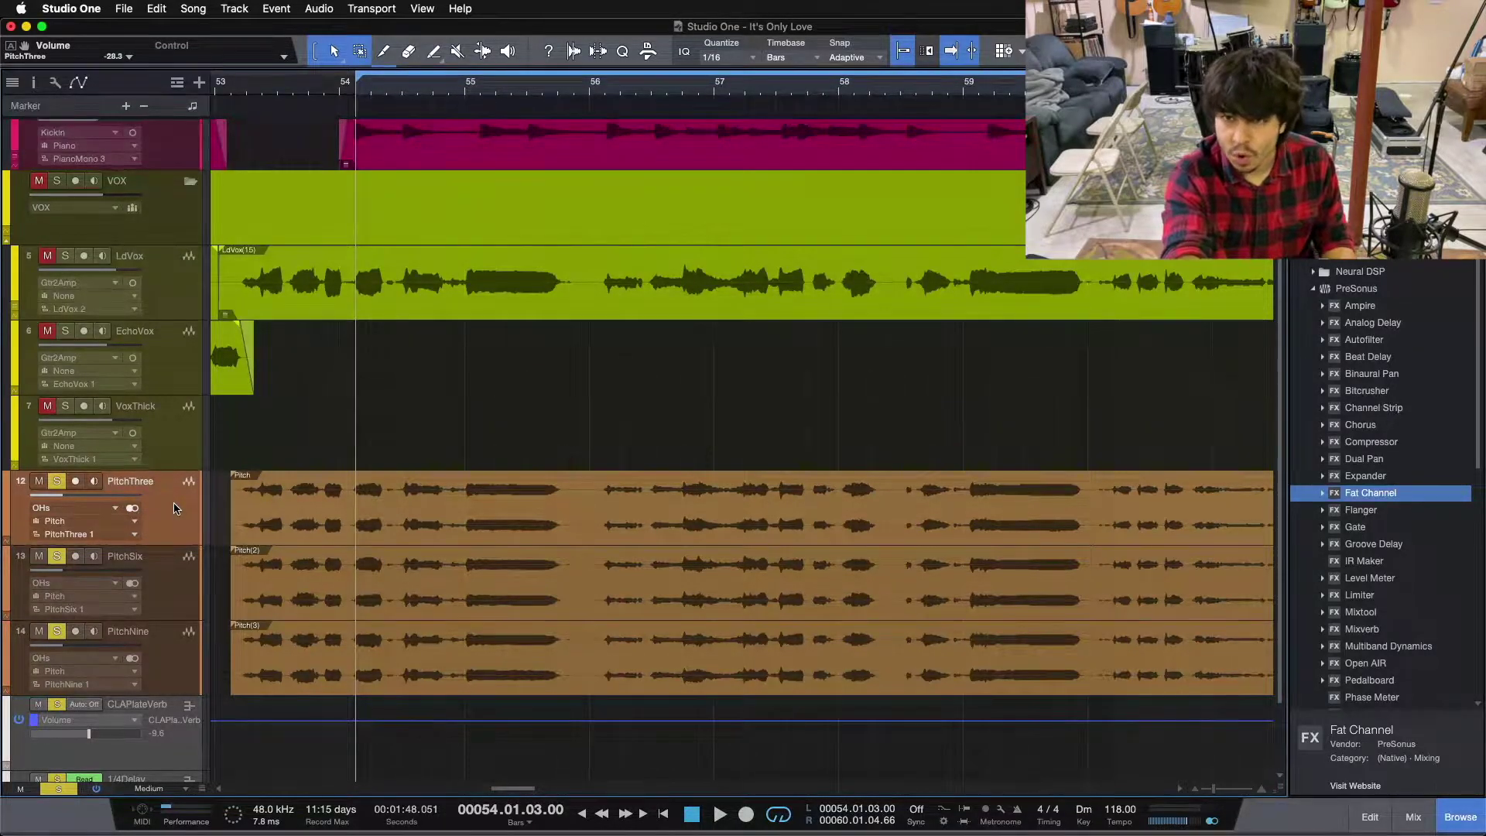
key("space")
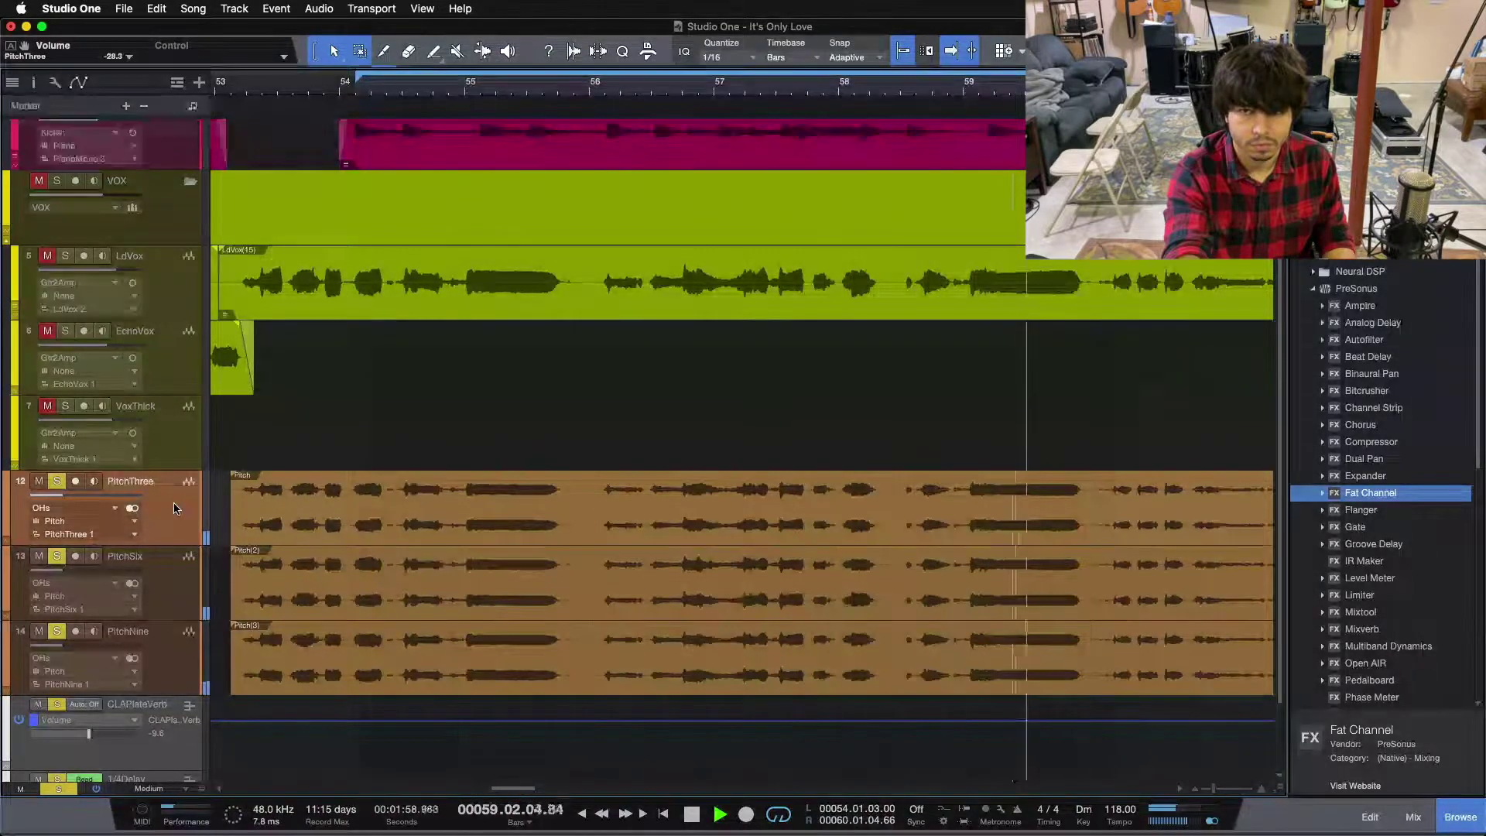
key("space")
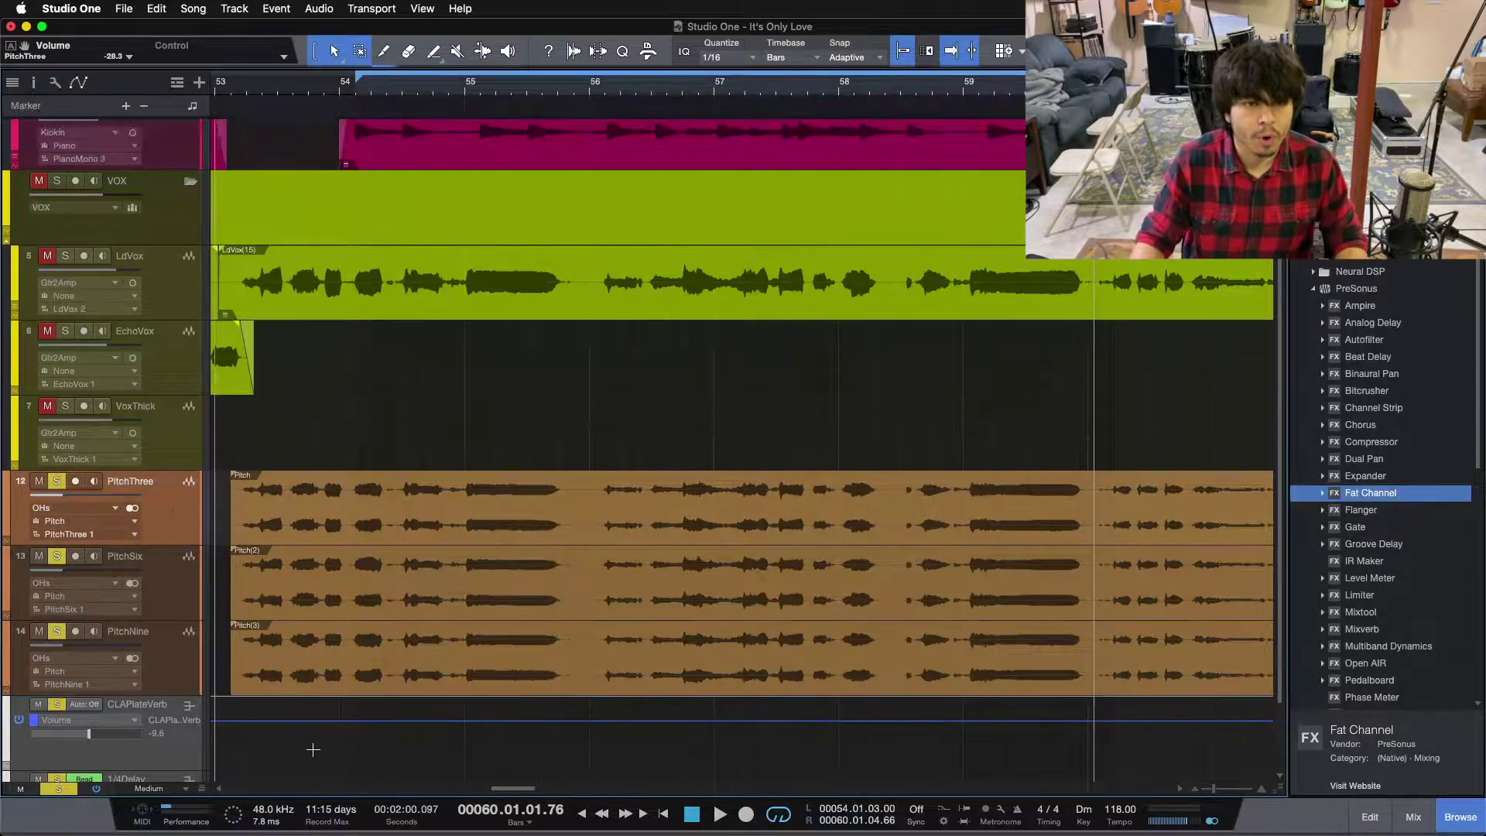
key("F3")
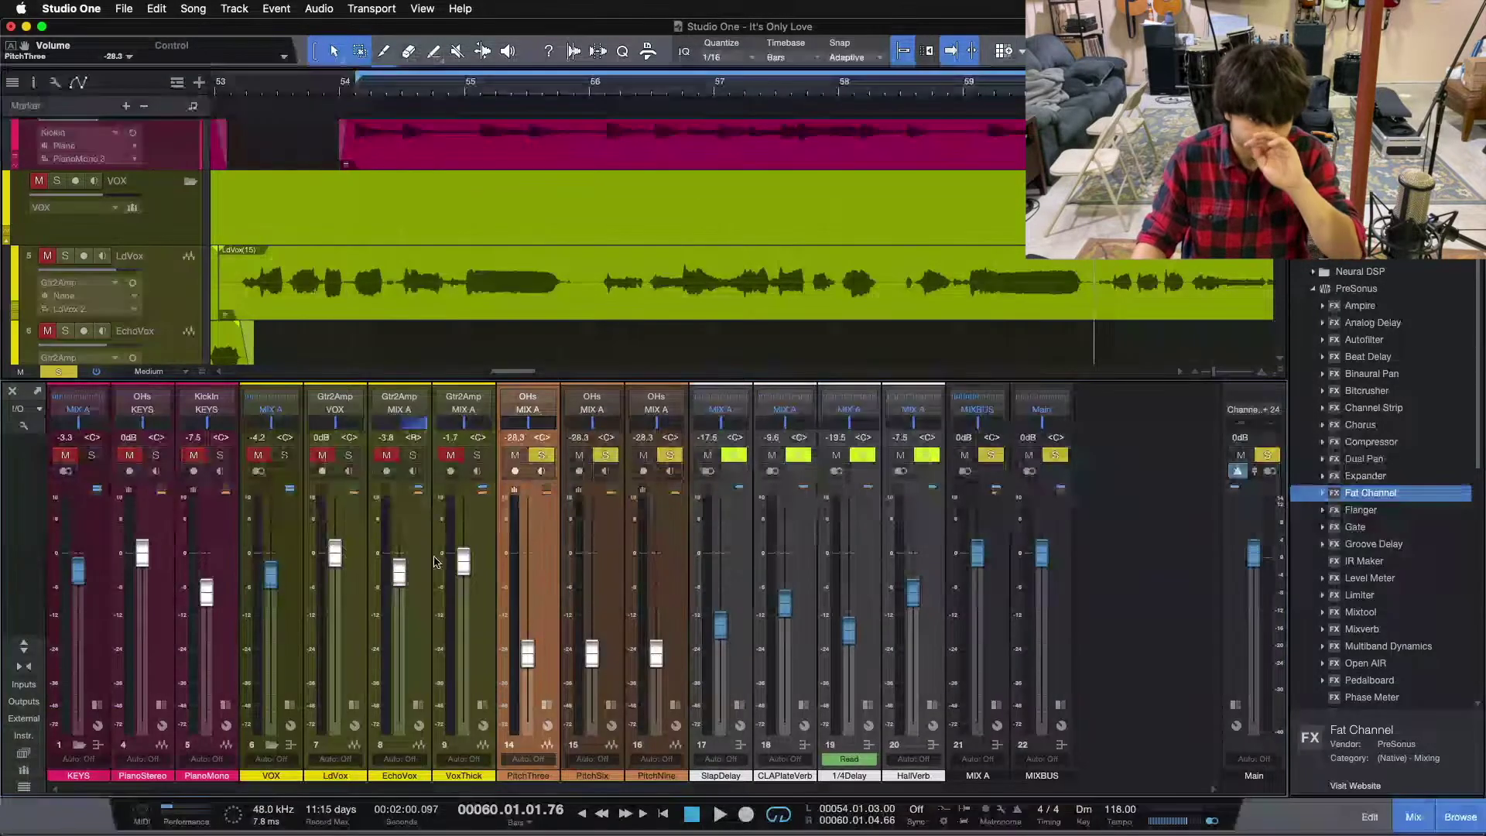
- Solo the LdVox lead vocal, unsolo the Pitch tracks, and play from the loop start
left_click(347, 456)
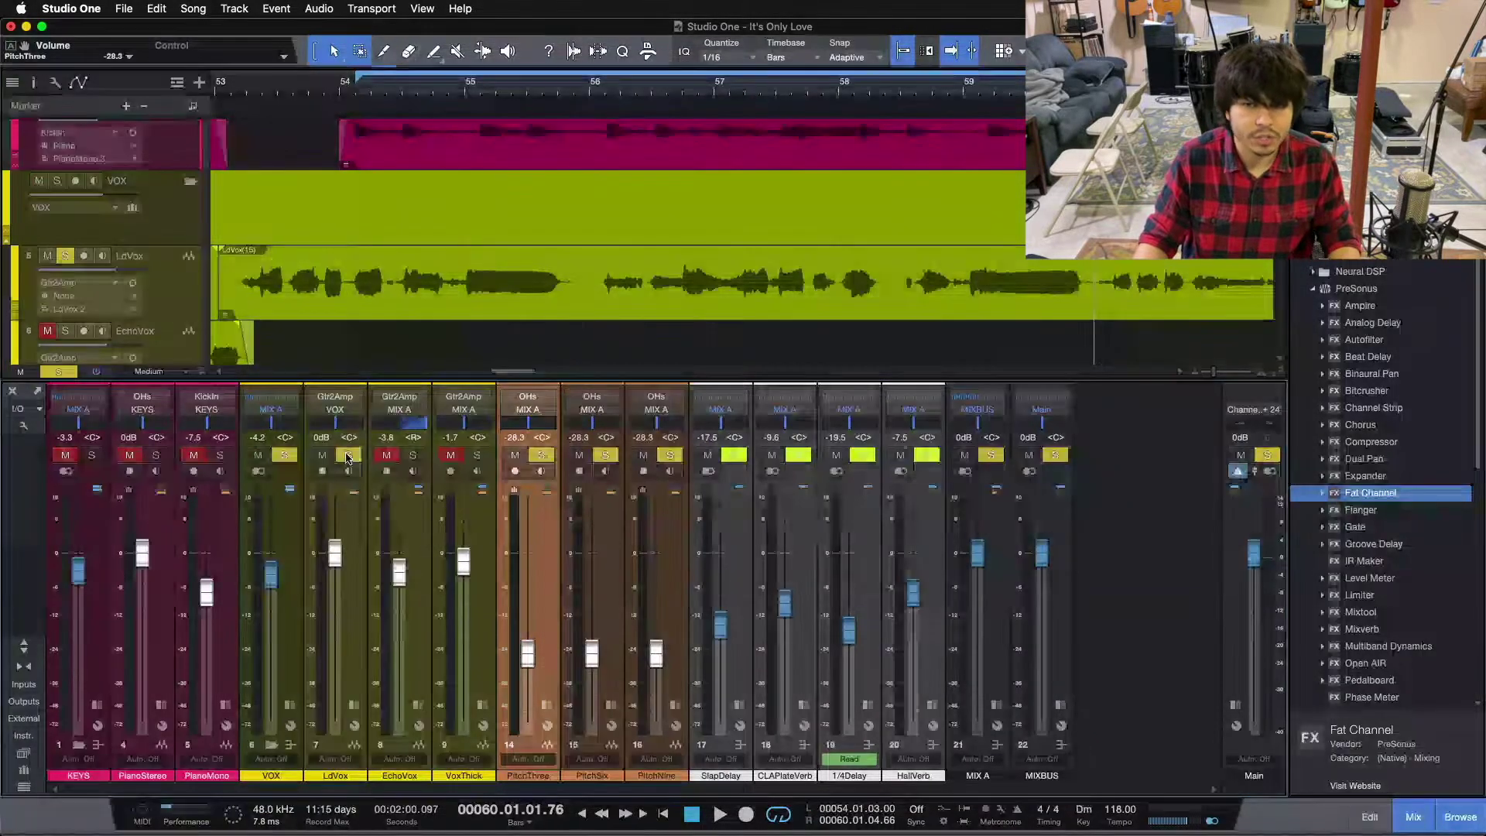
mouse_move(524, 652)
left_mouse_down()
mouse_move(527, 554)
mouse_move(539, 658)
left_mouse_up()
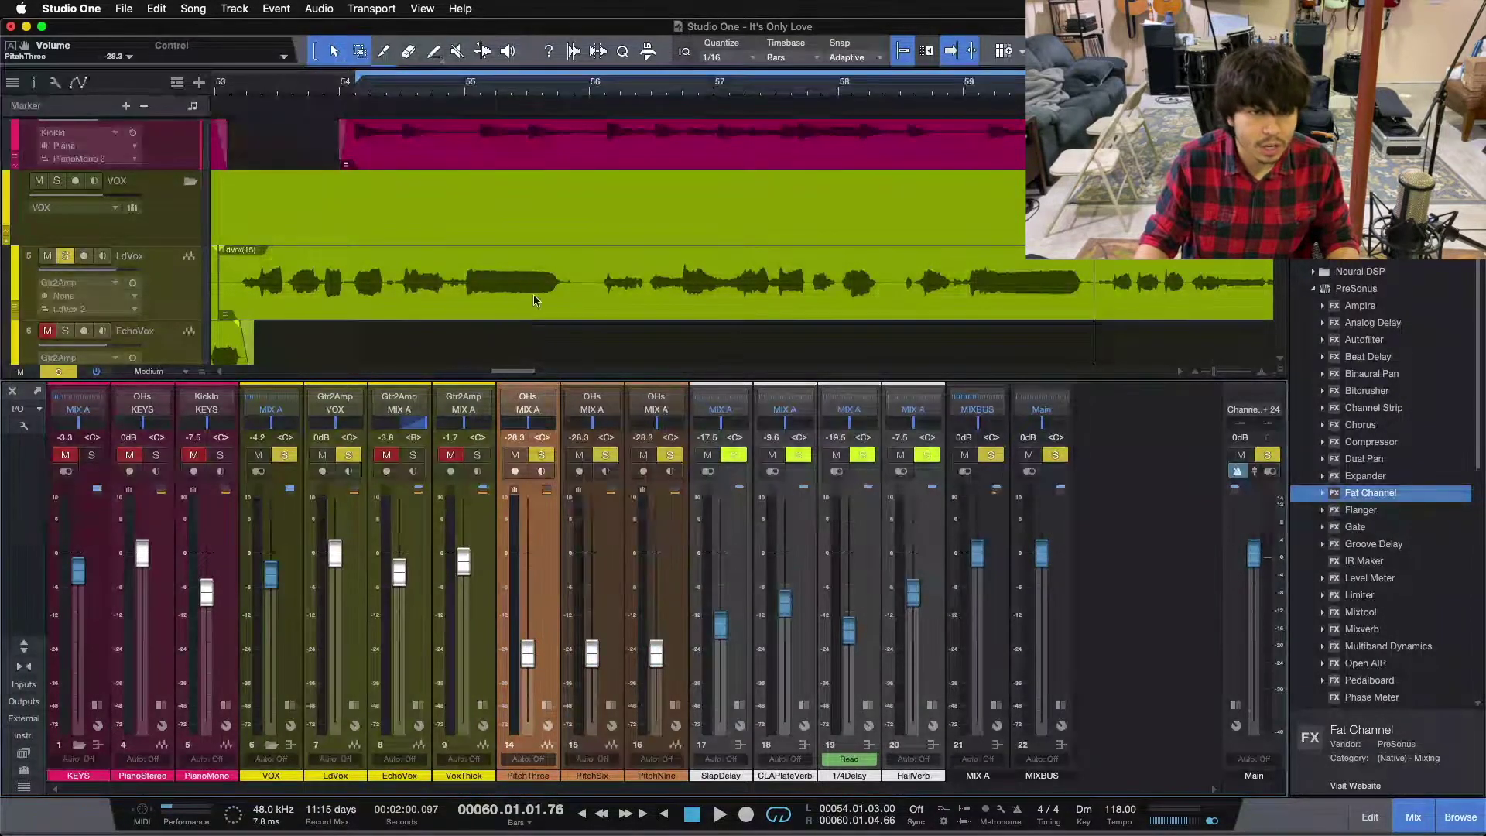
scroll(532, 294, "down", 2)
key("space")
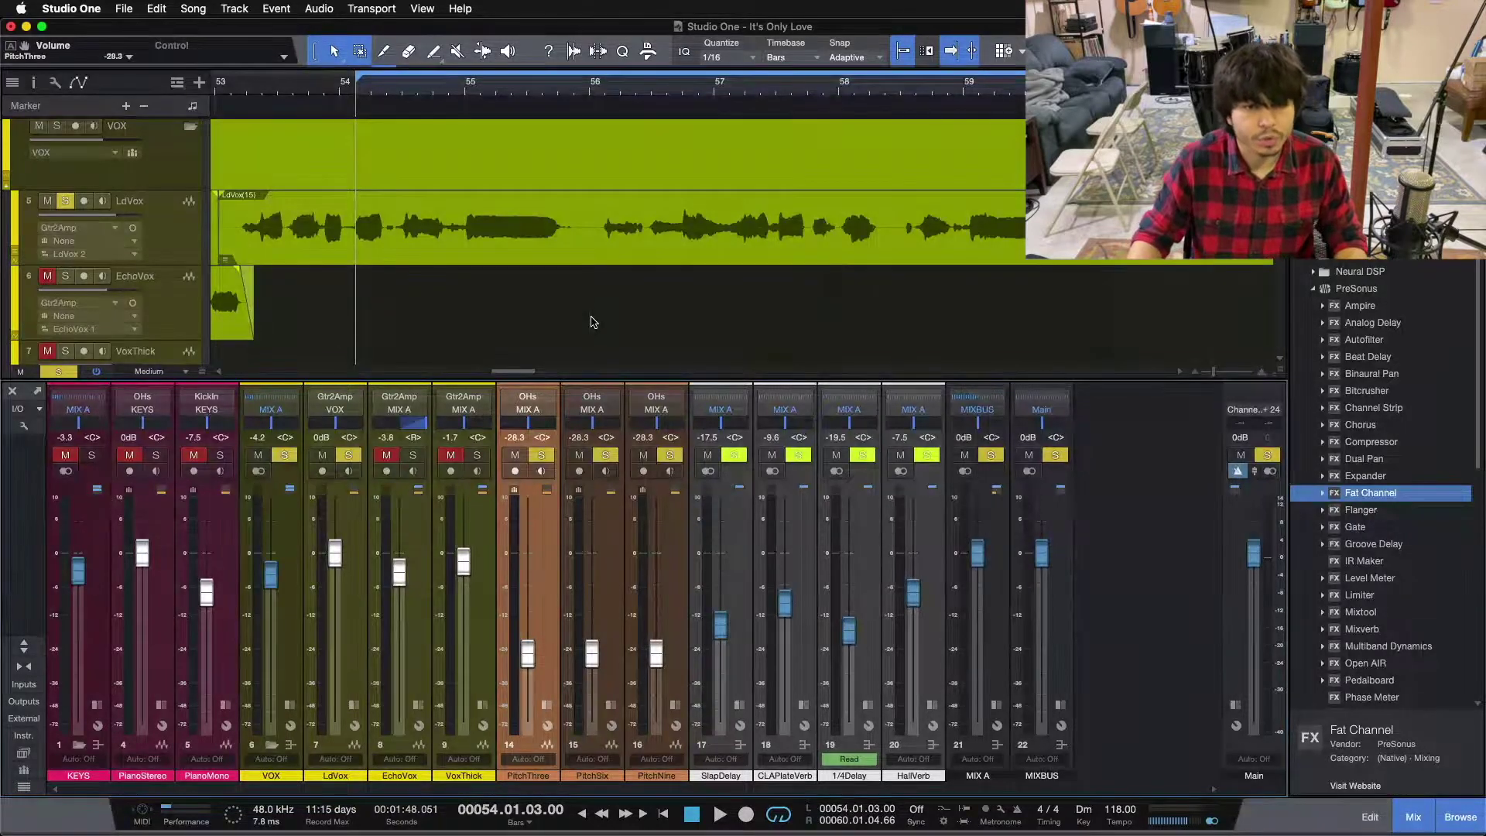
left_click(541, 455)
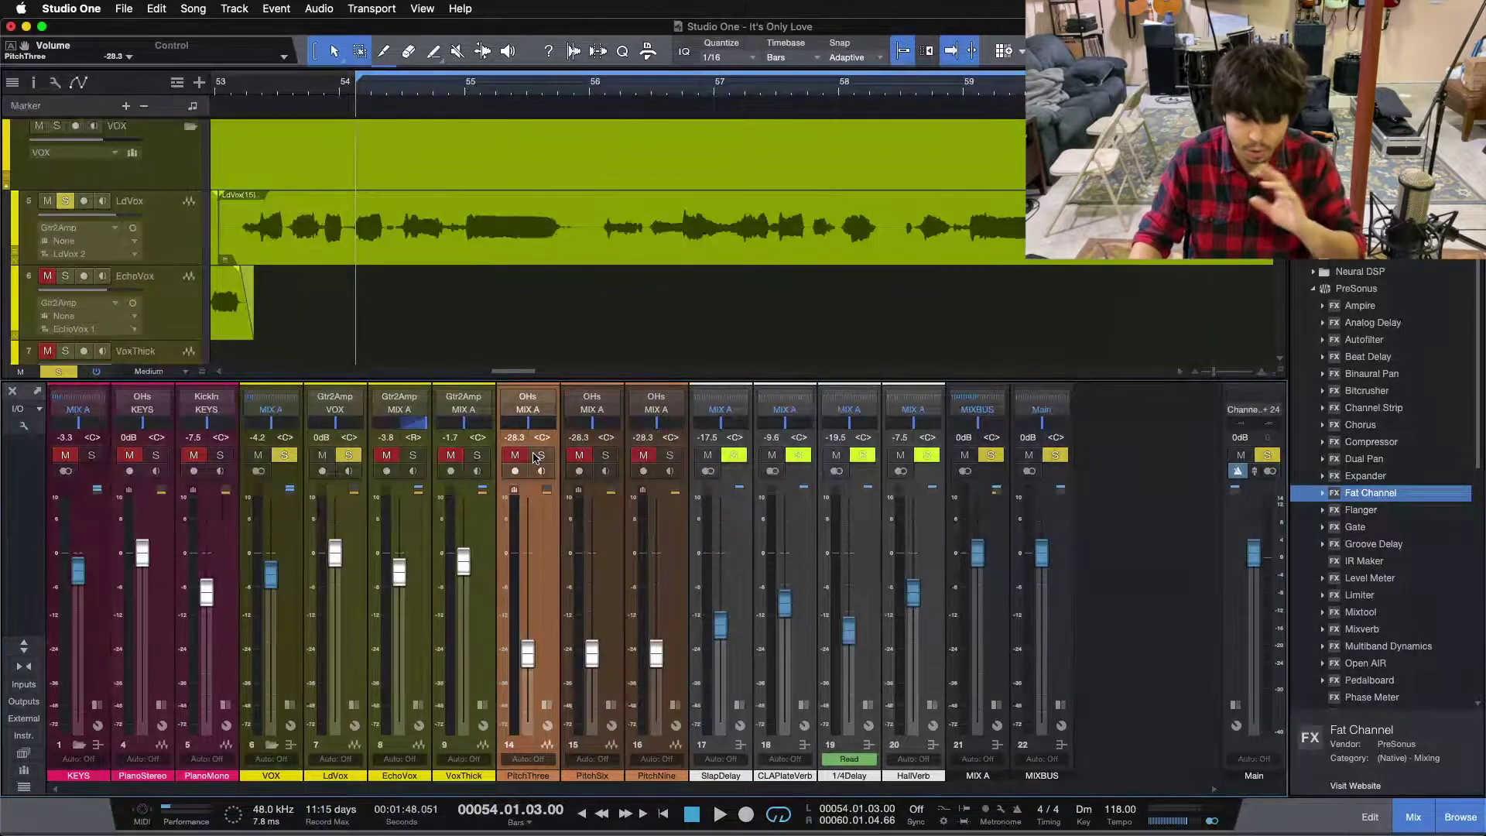
key("space")
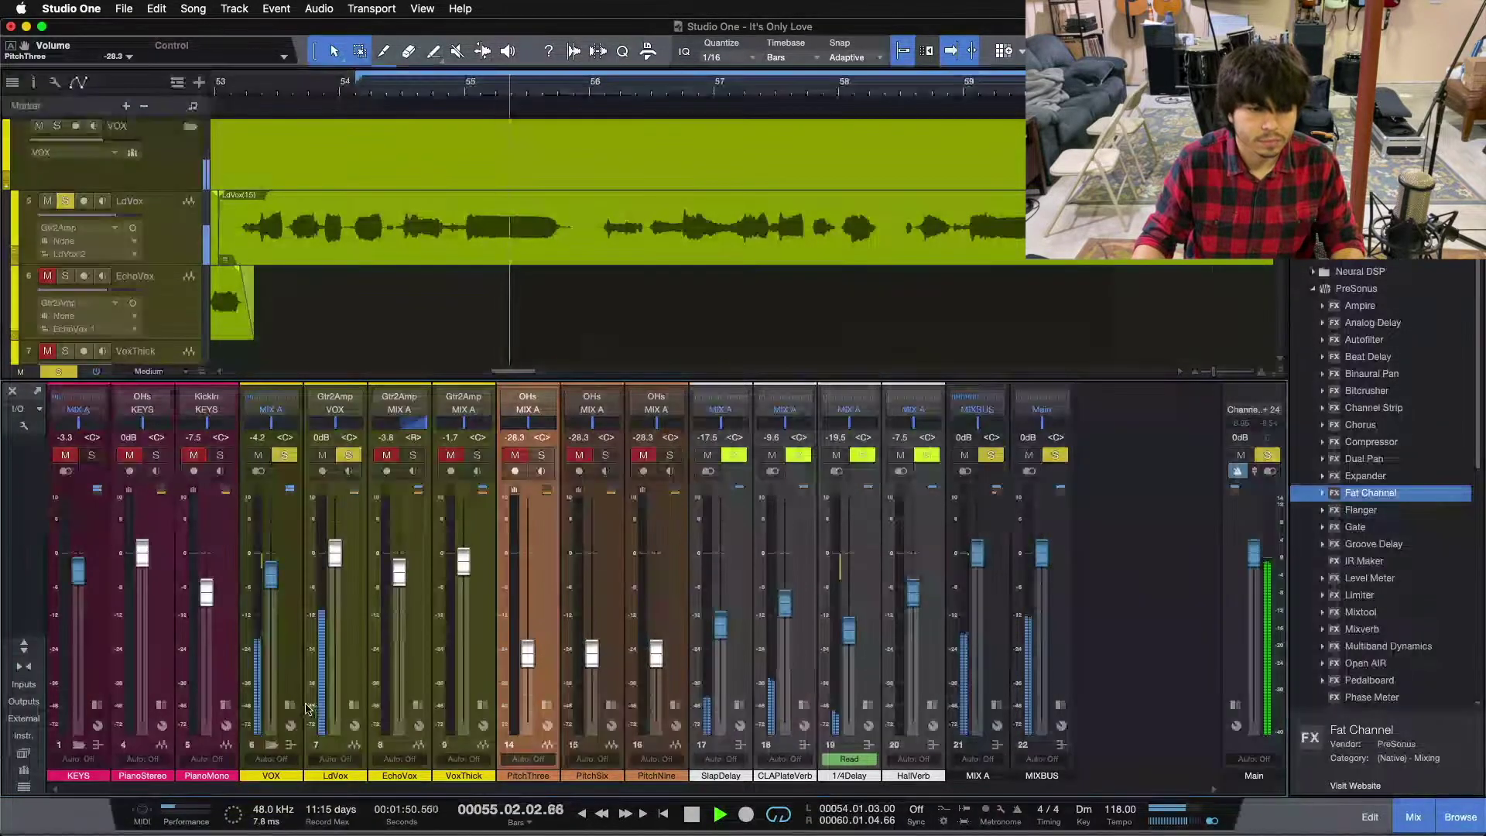
- Try the grouped Pitch faders at -18 dB, re-solo the Pitch tracks, and stop playback
left_click(291, 745)
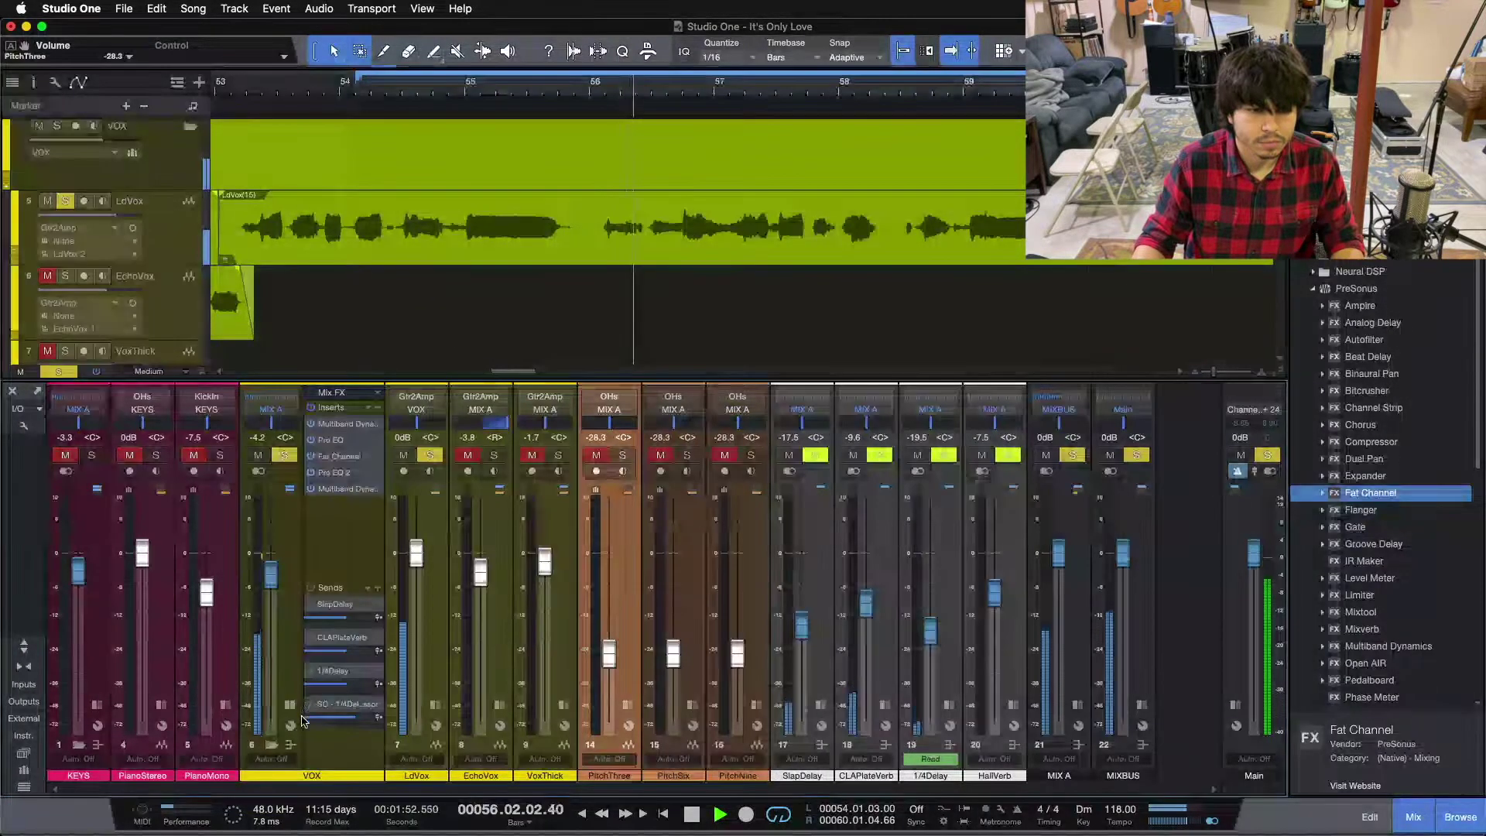
left_click(290, 744)
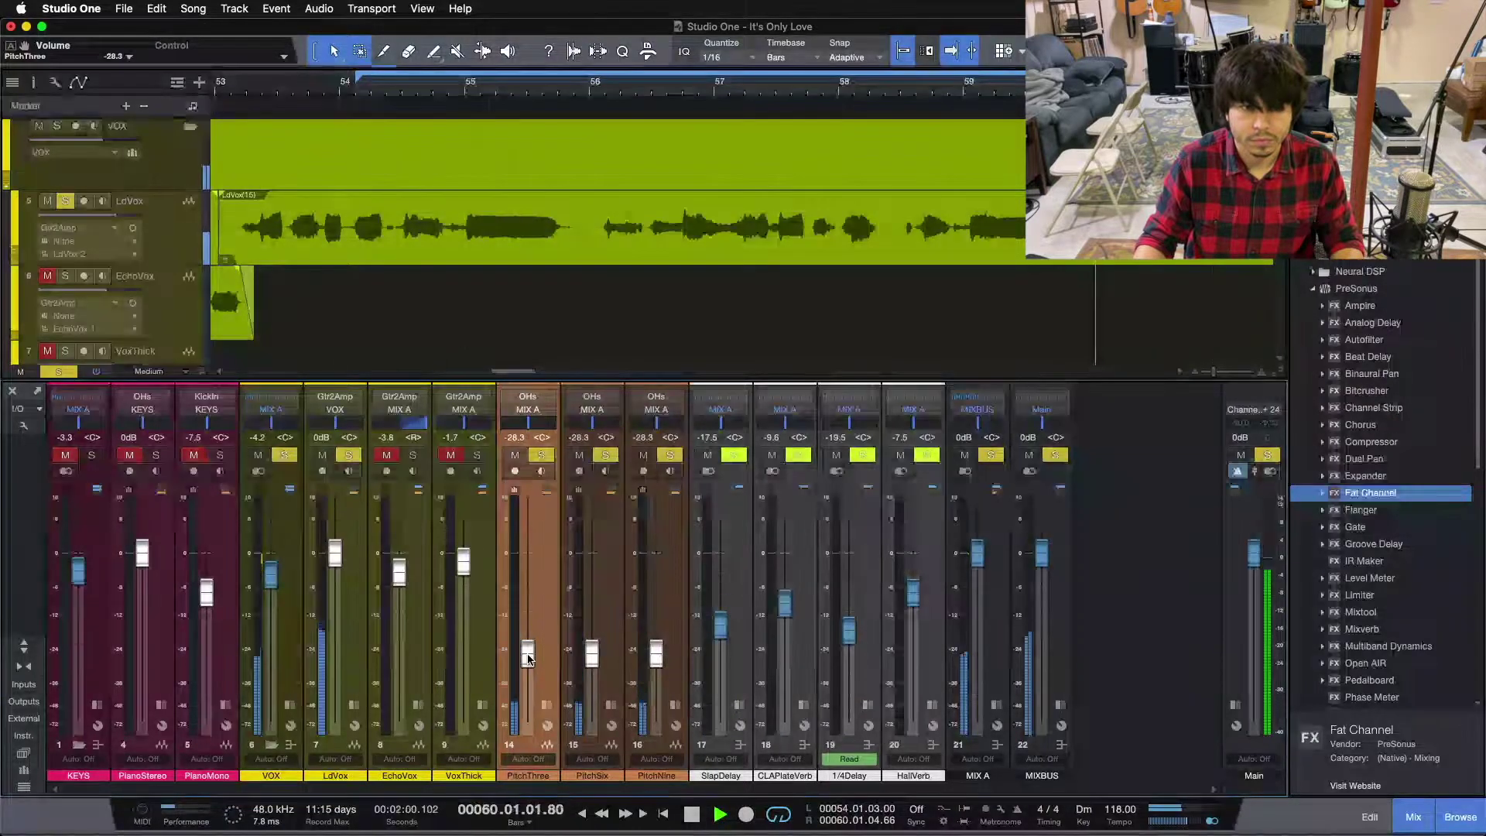
mouse_move(530, 670)
left_mouse_down()
mouse_move(527, 597)
mouse_move(534, 644)
left_mouse_up()
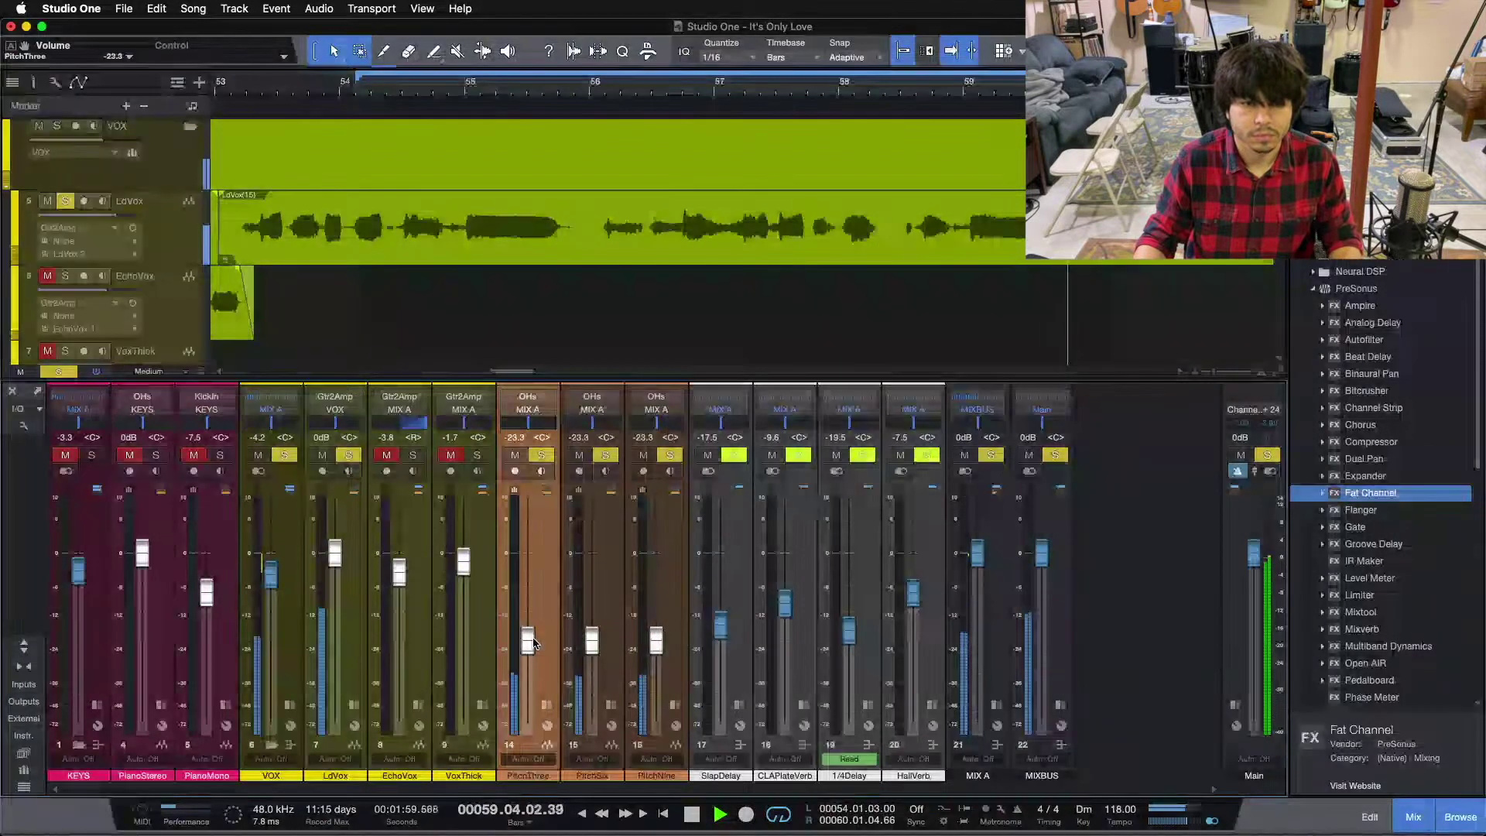
scroll(533, 642, "down", 5)
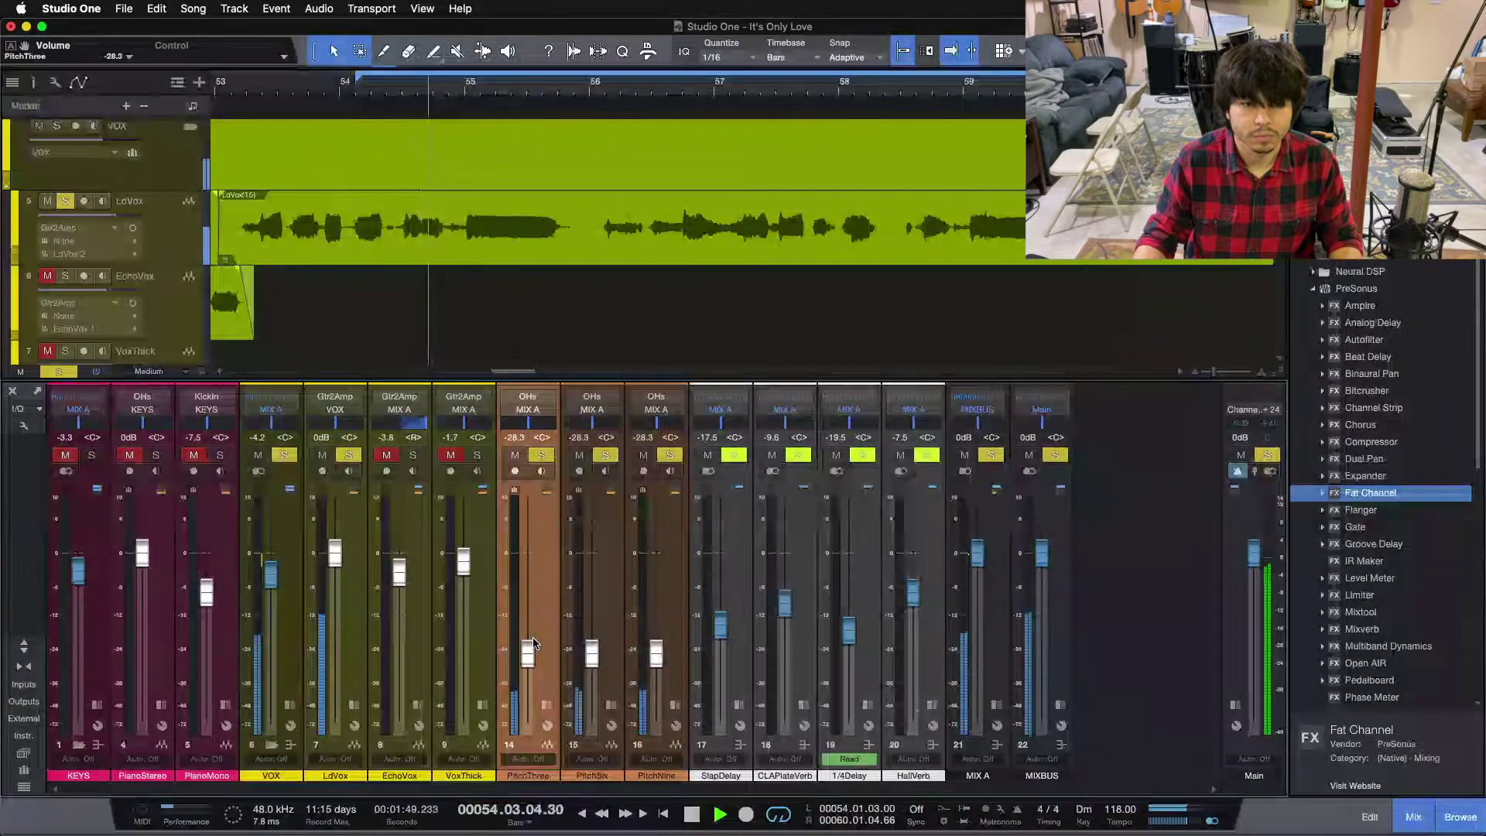
left_click(541, 456)
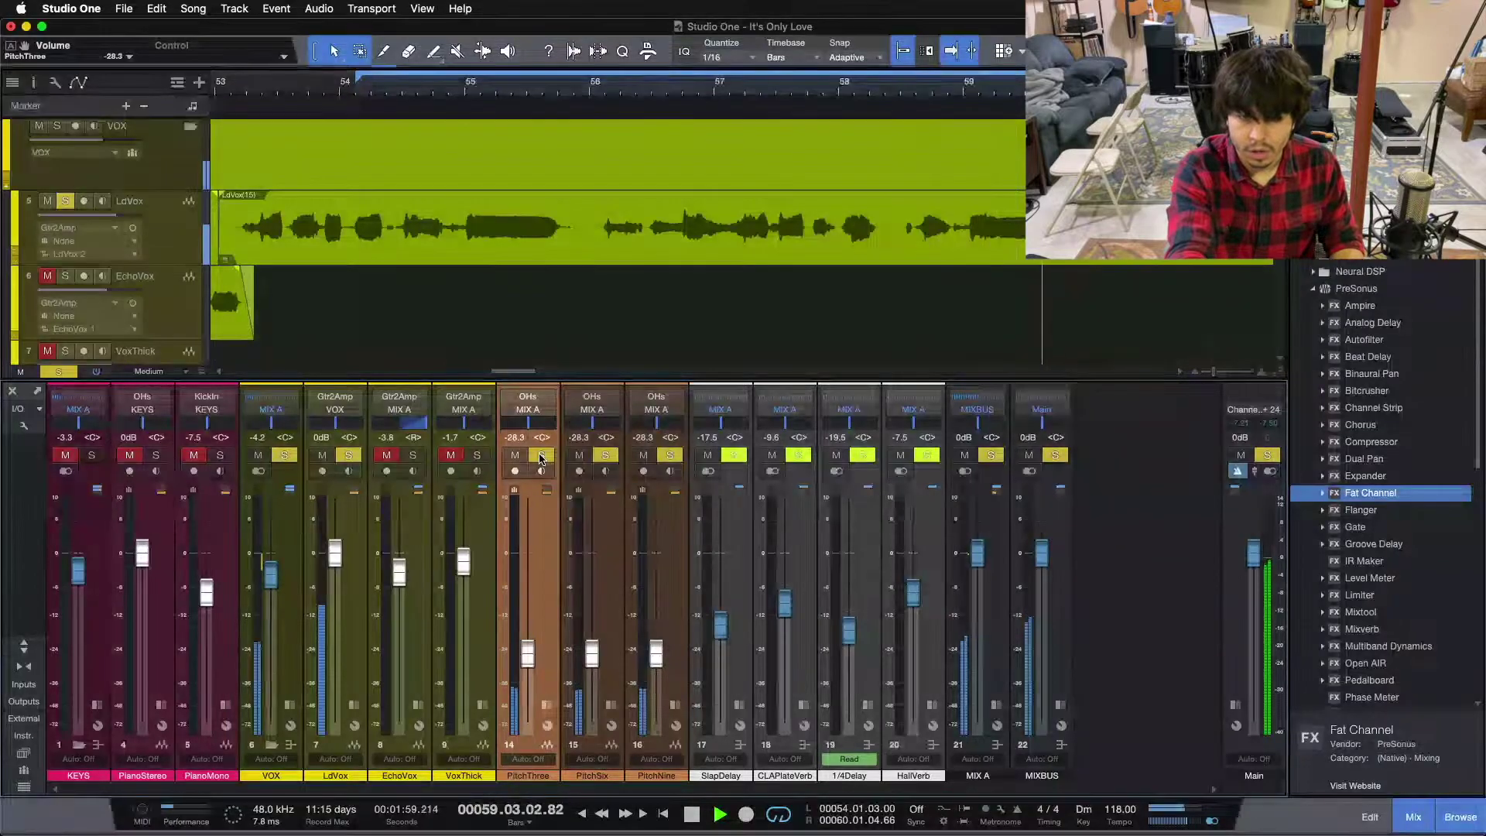
key("space")
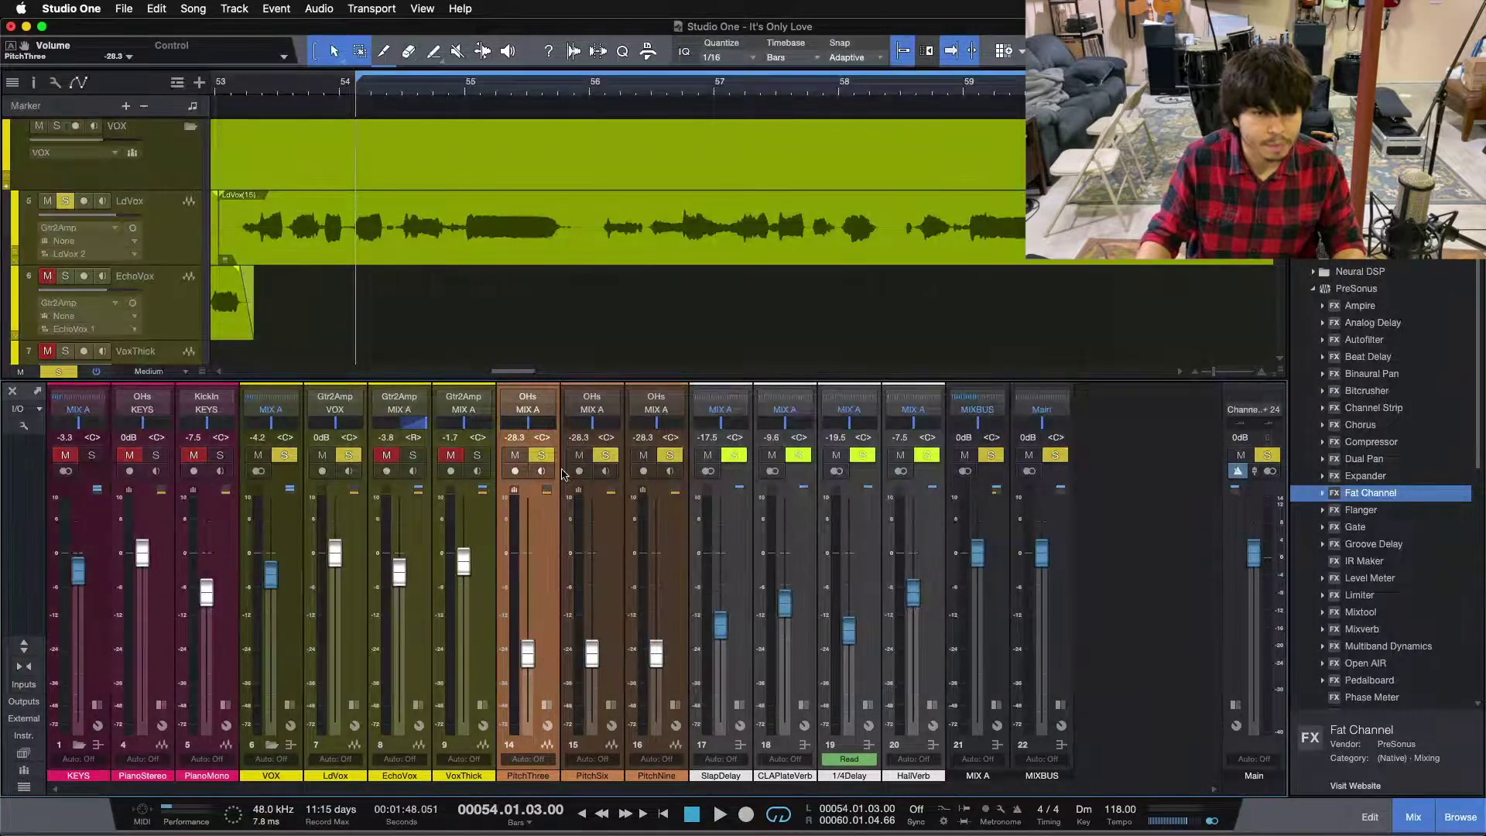
- Play the vocal phrase, repeatedly toggling the Pitch solos to compare vocal alone versus with harmonies
left_click(538, 453)
left_click(539, 456)
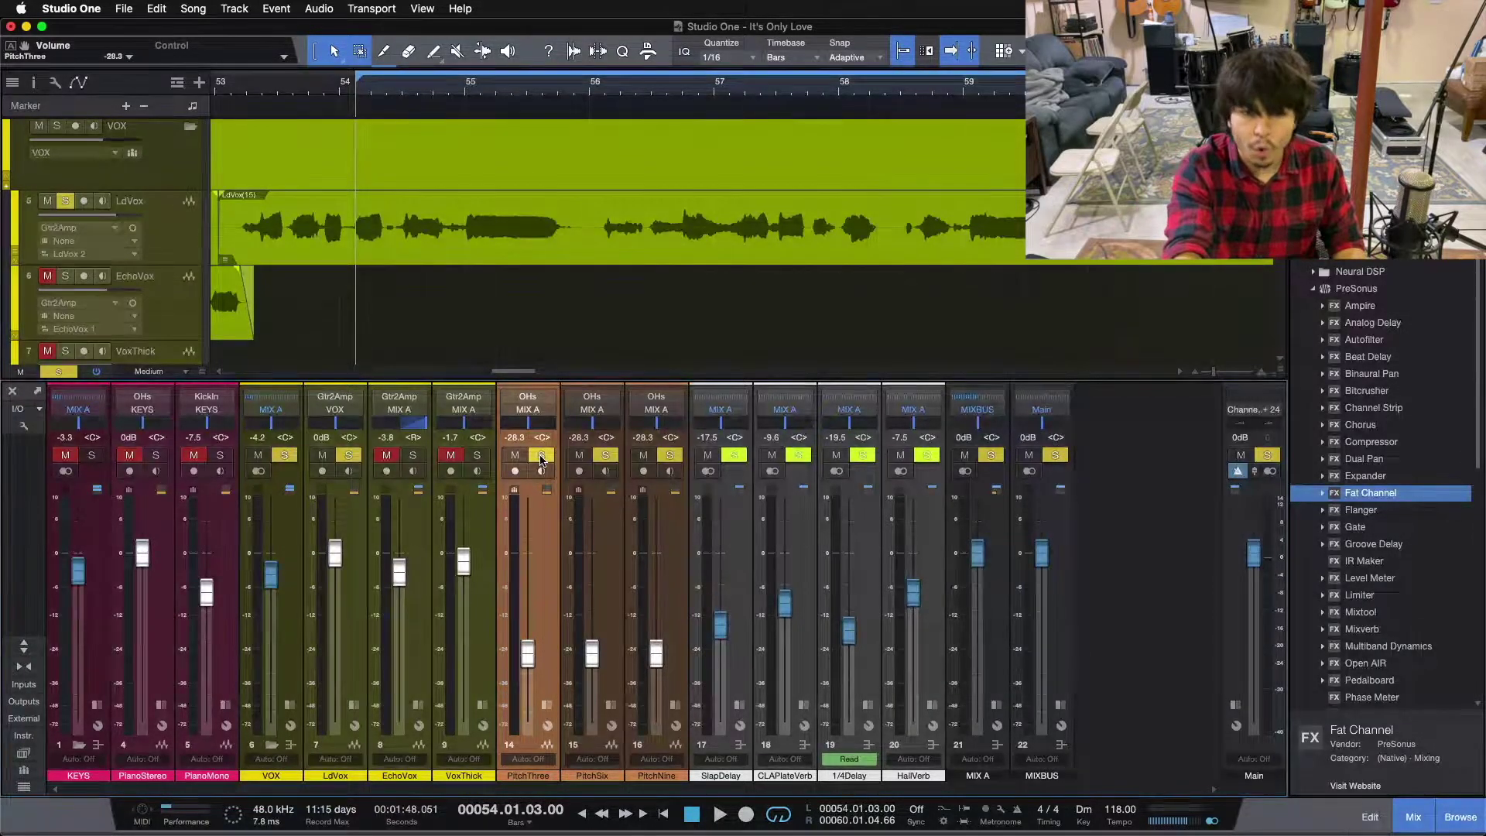
key("space")
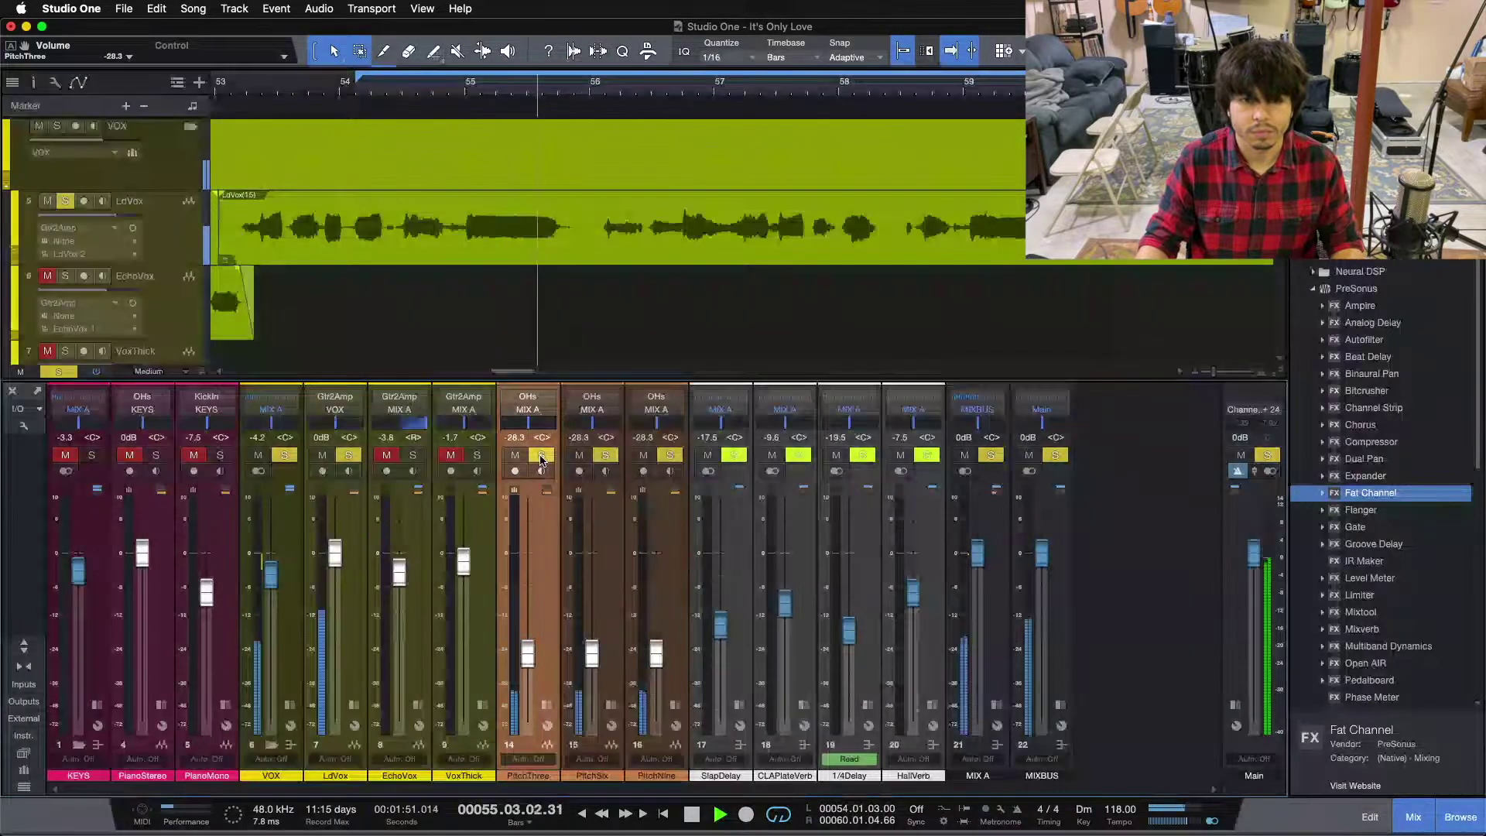
left_click(541, 457)
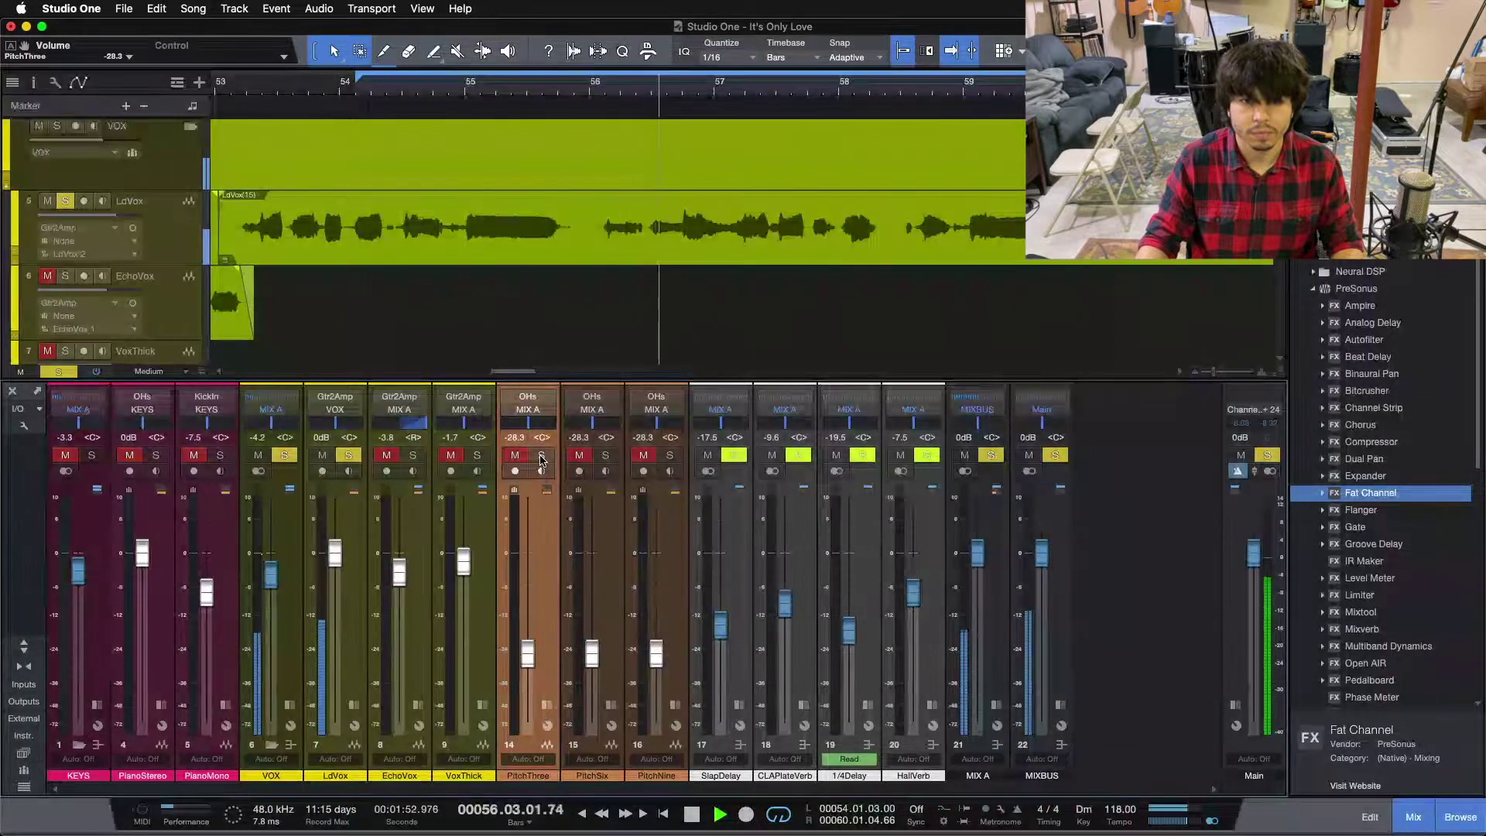
left_click(541, 456)
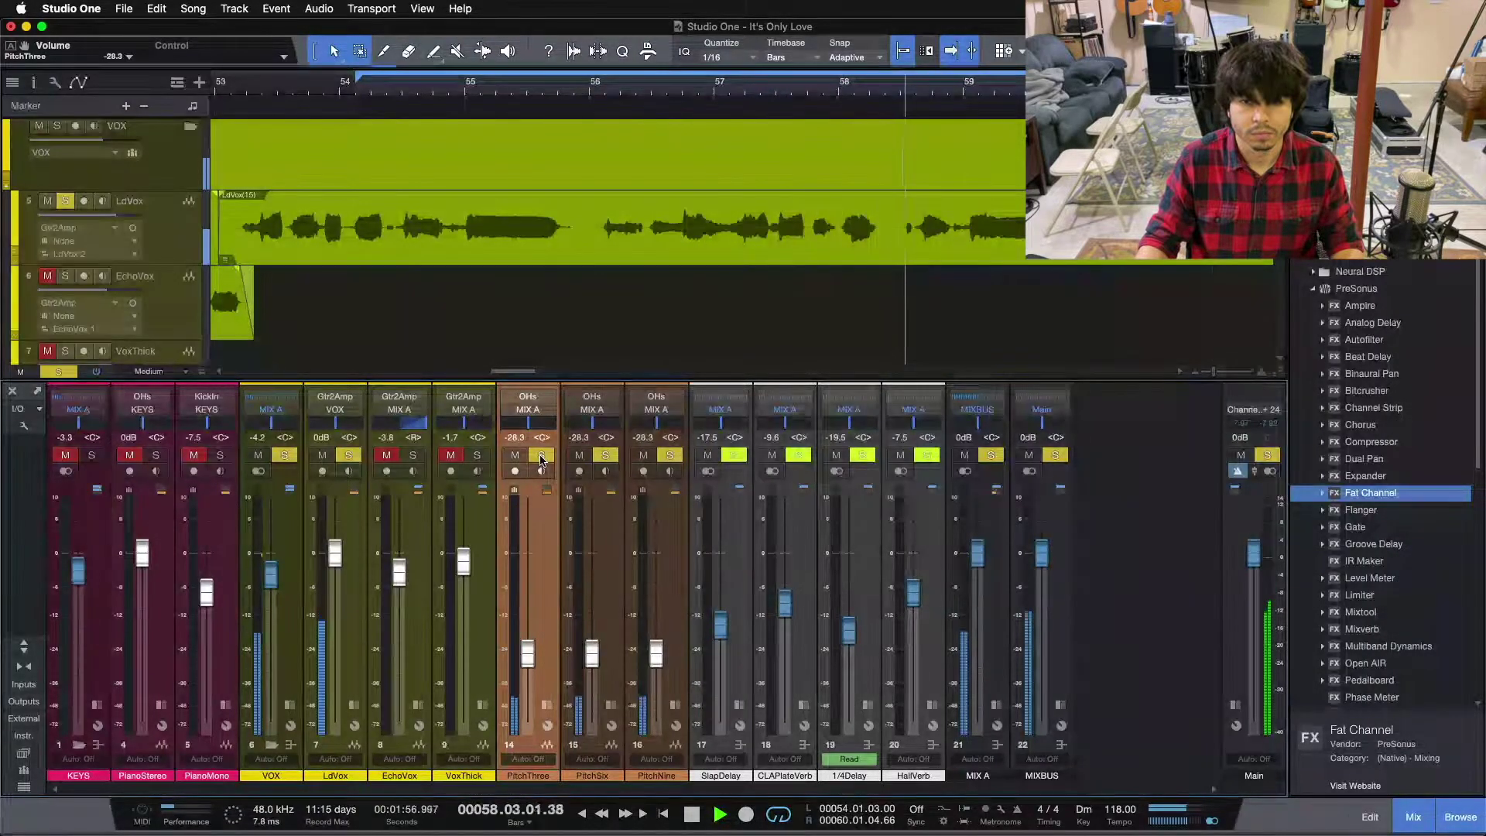
left_click(541, 457)
left_click(541, 456)
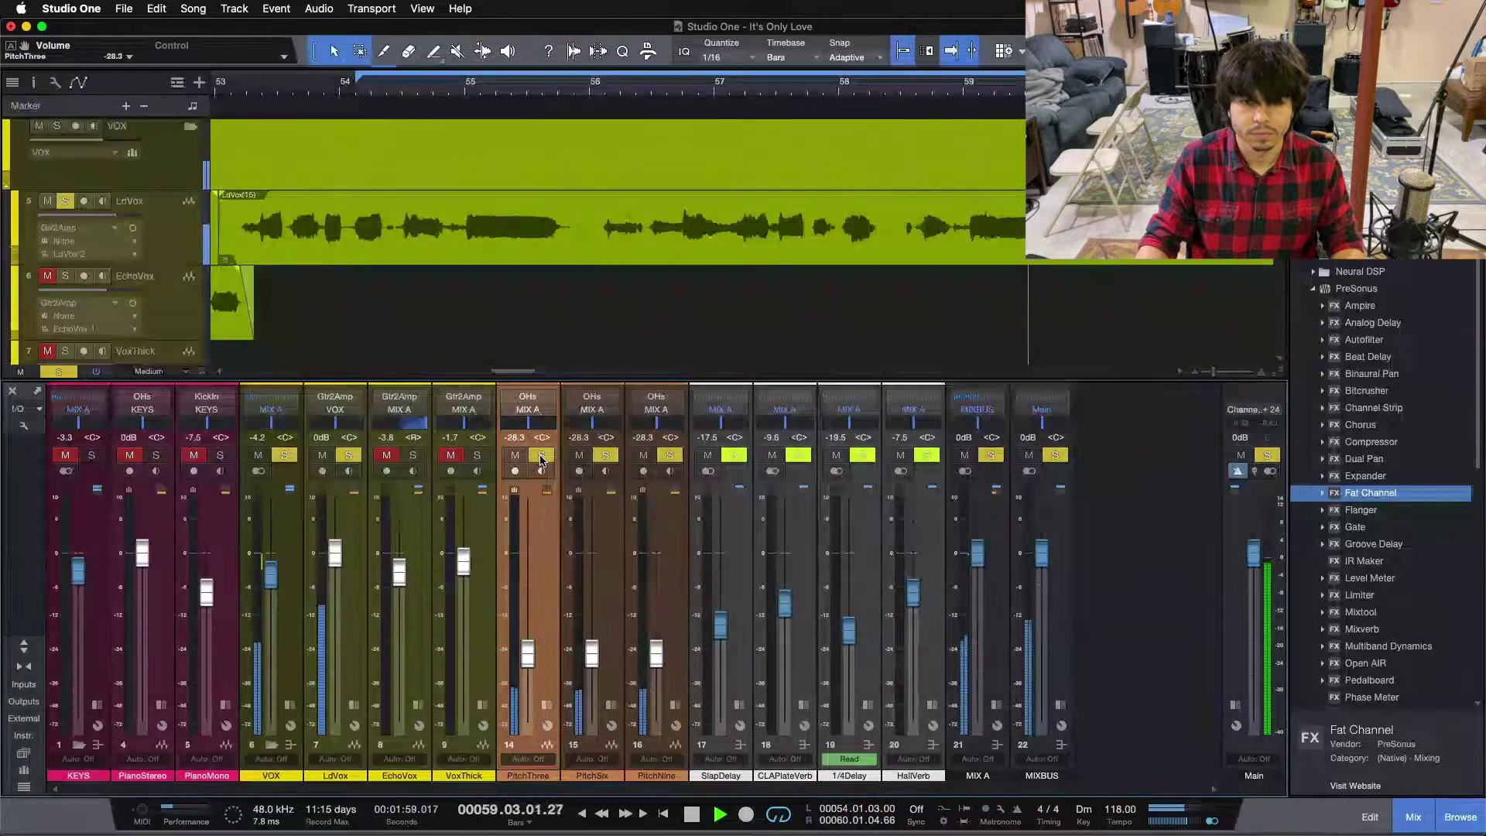
left_click(541, 457)
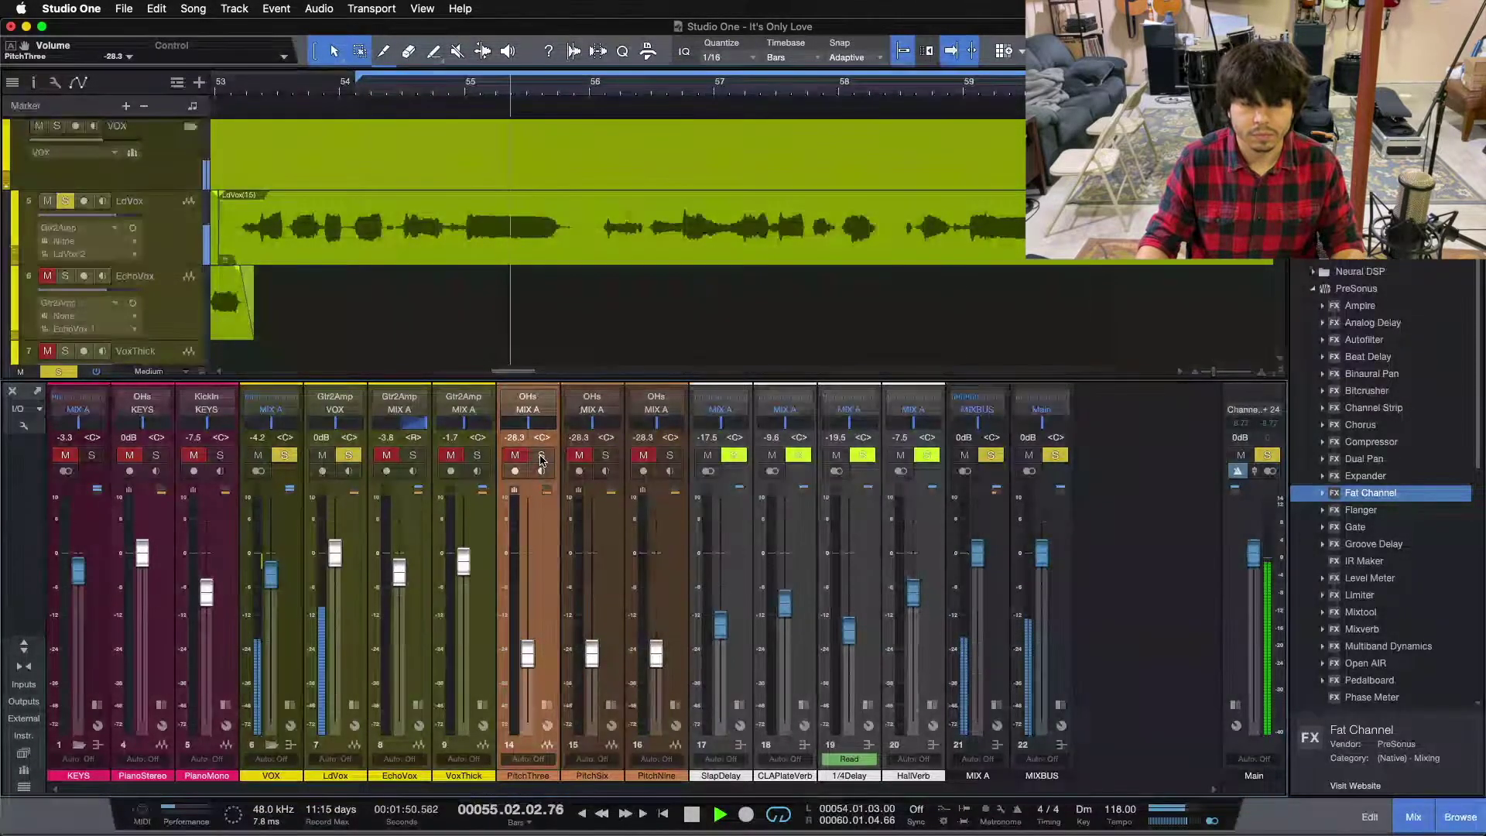
left_click(541, 457)
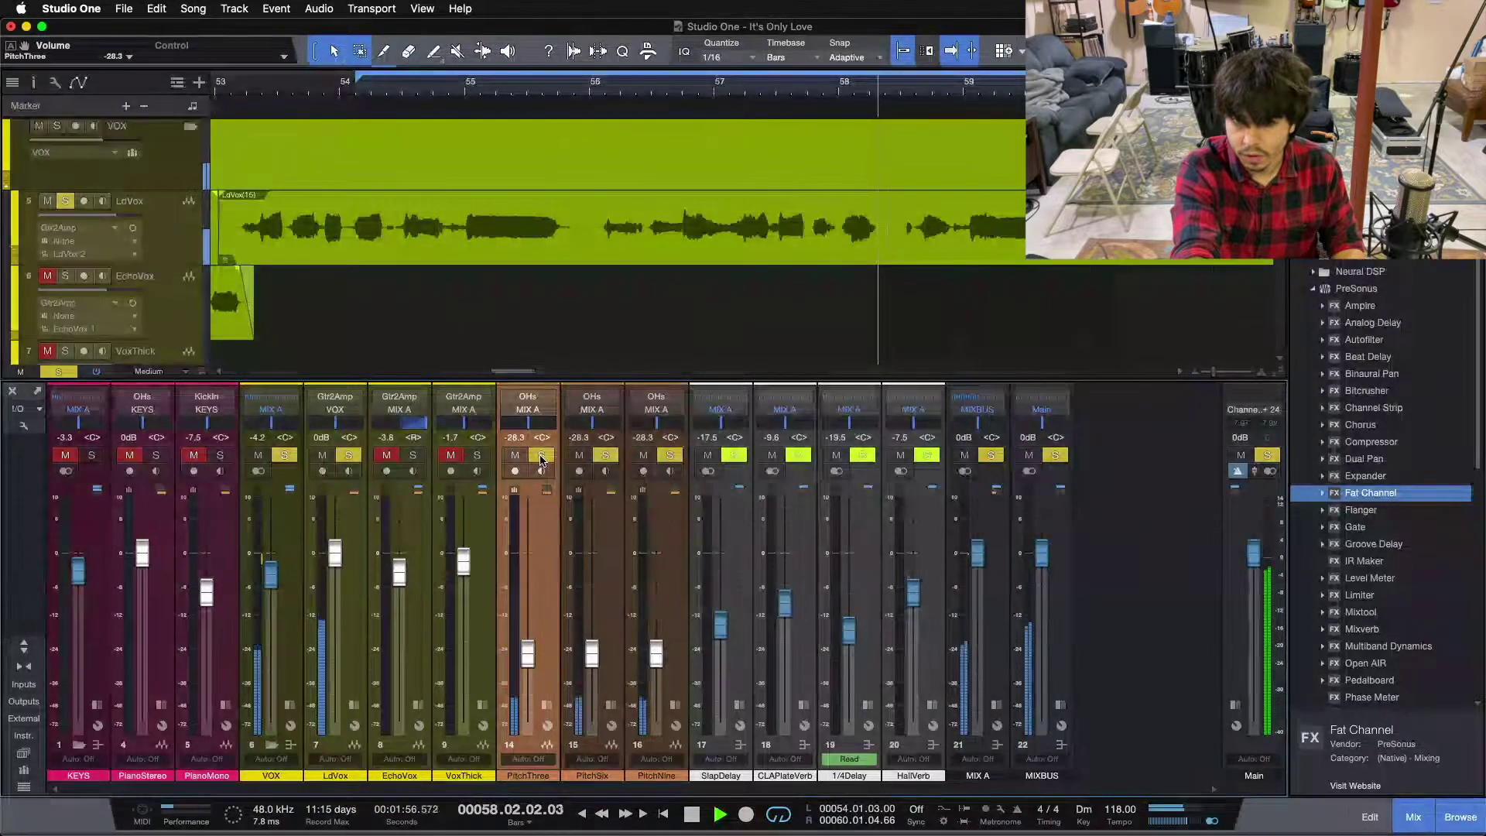
key("space")
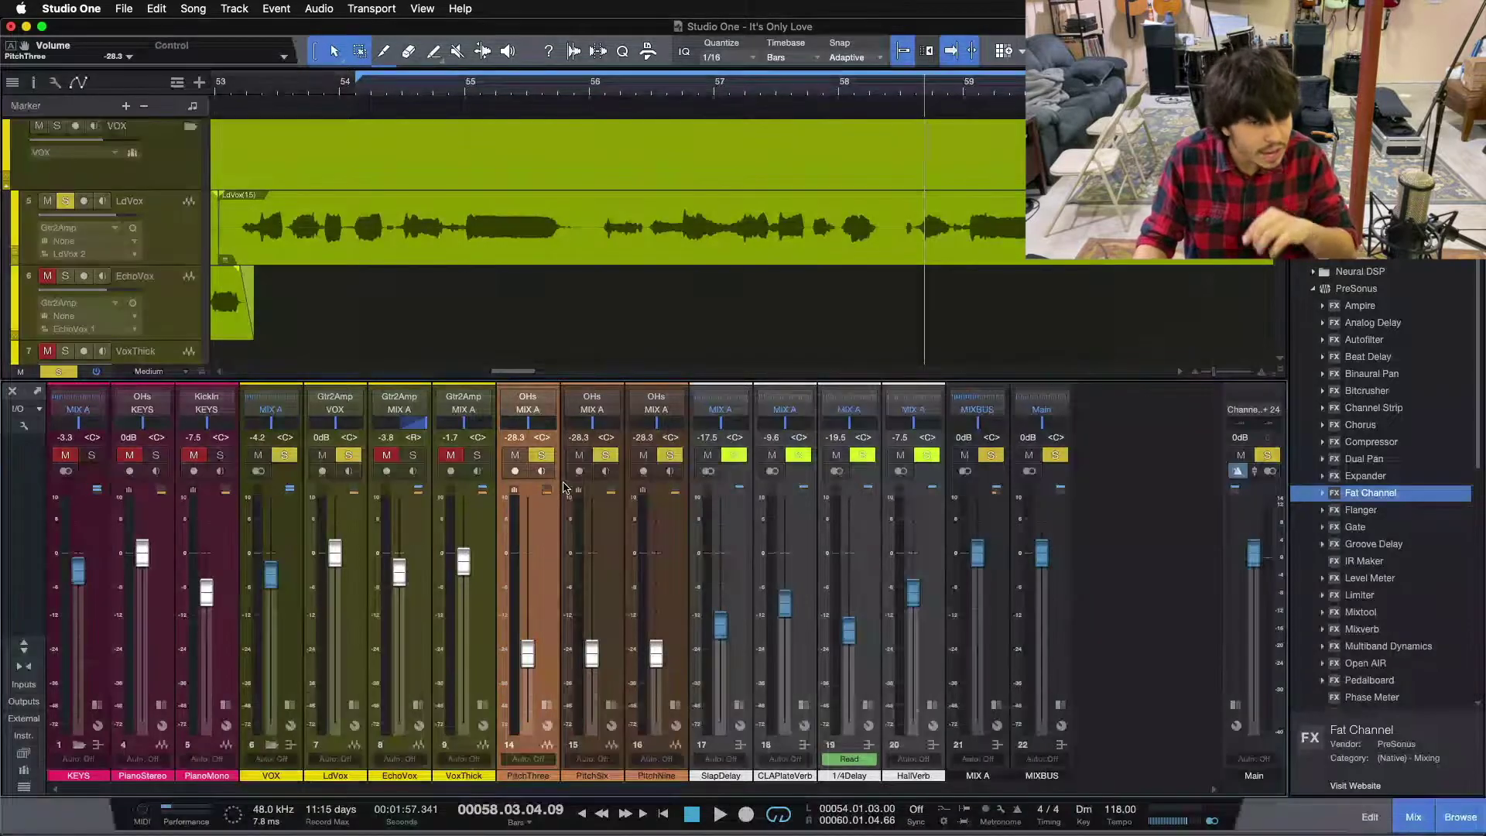
- Clear all mutes and solos, solo SlapDelay, and expand its inserts to inspect Analog Delay
key("shift+s")
left_click(678, 593)
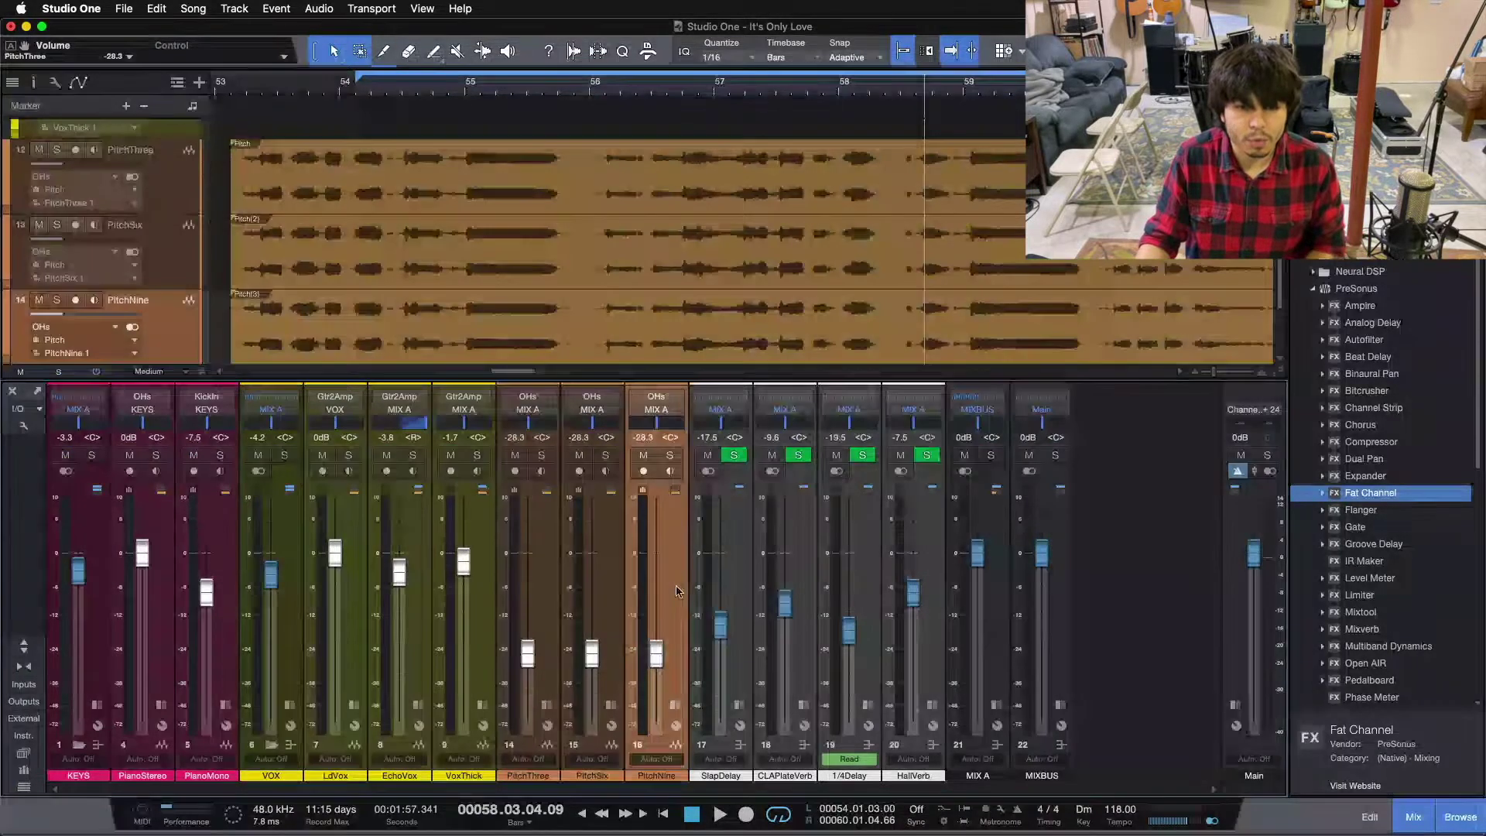
left_click(735, 521)
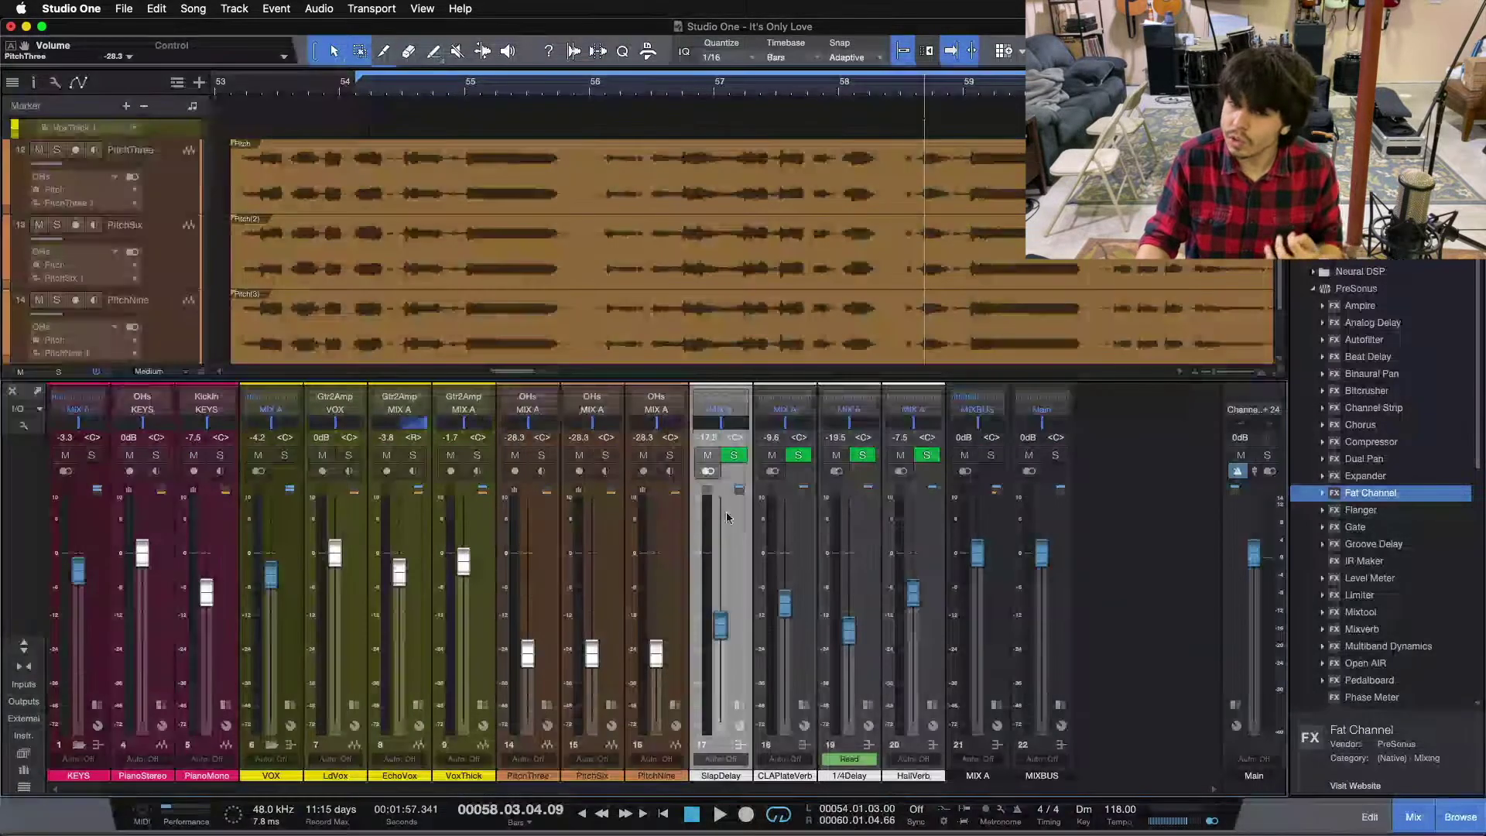
left_click(734, 455)
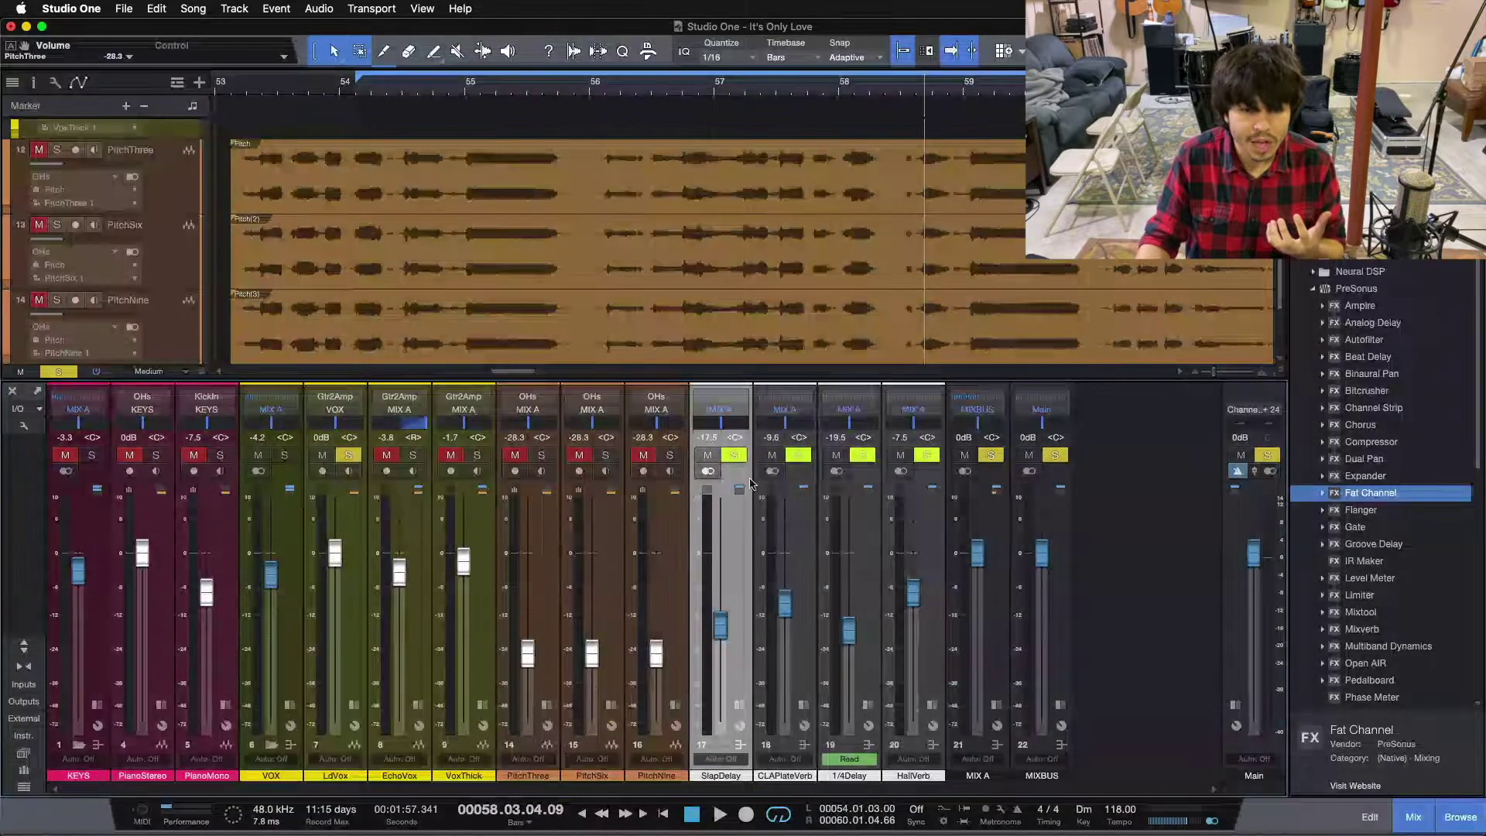
left_click(735, 740)
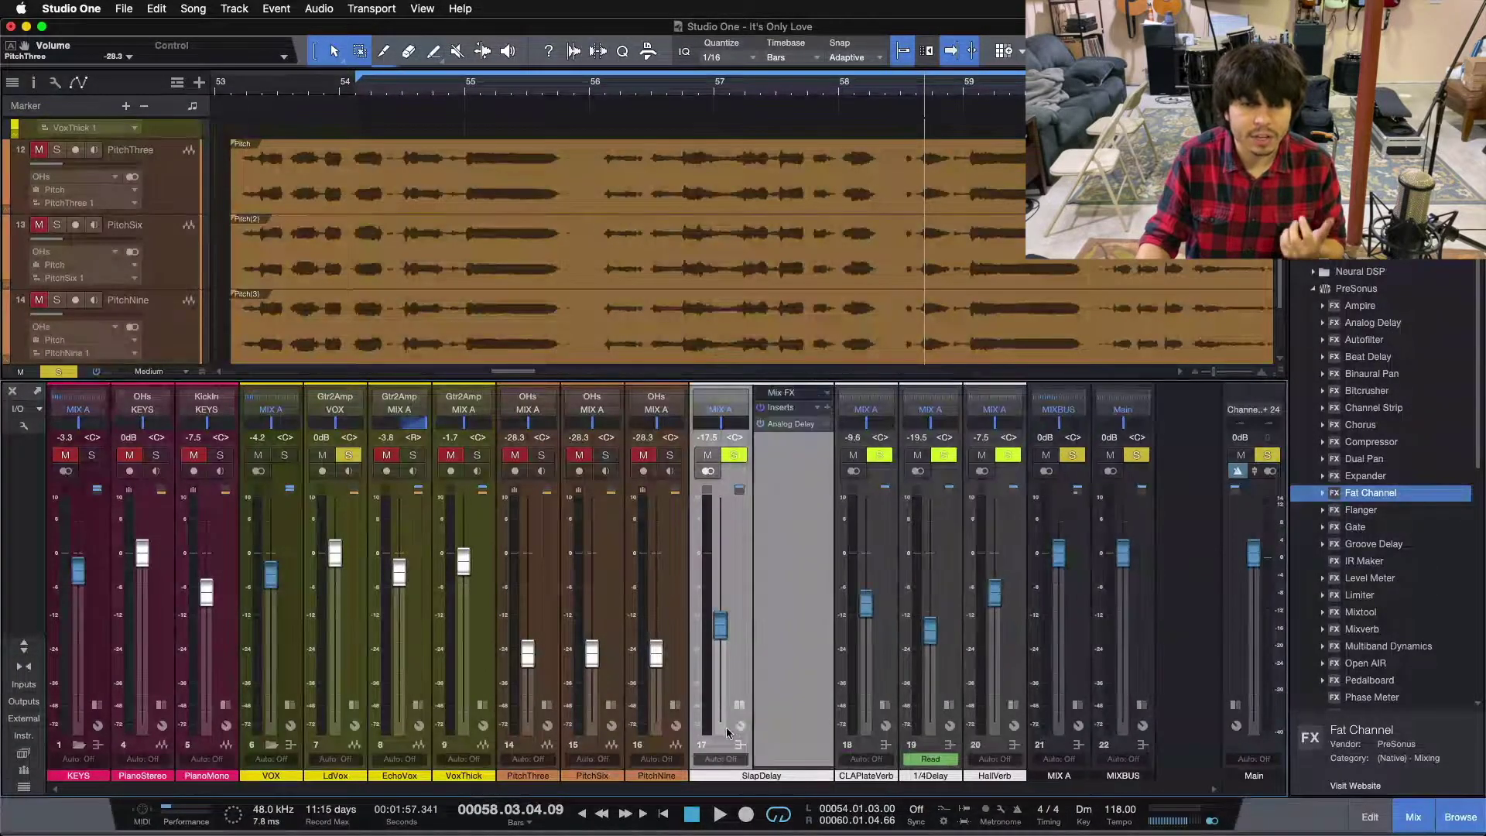
left_click(782, 425)
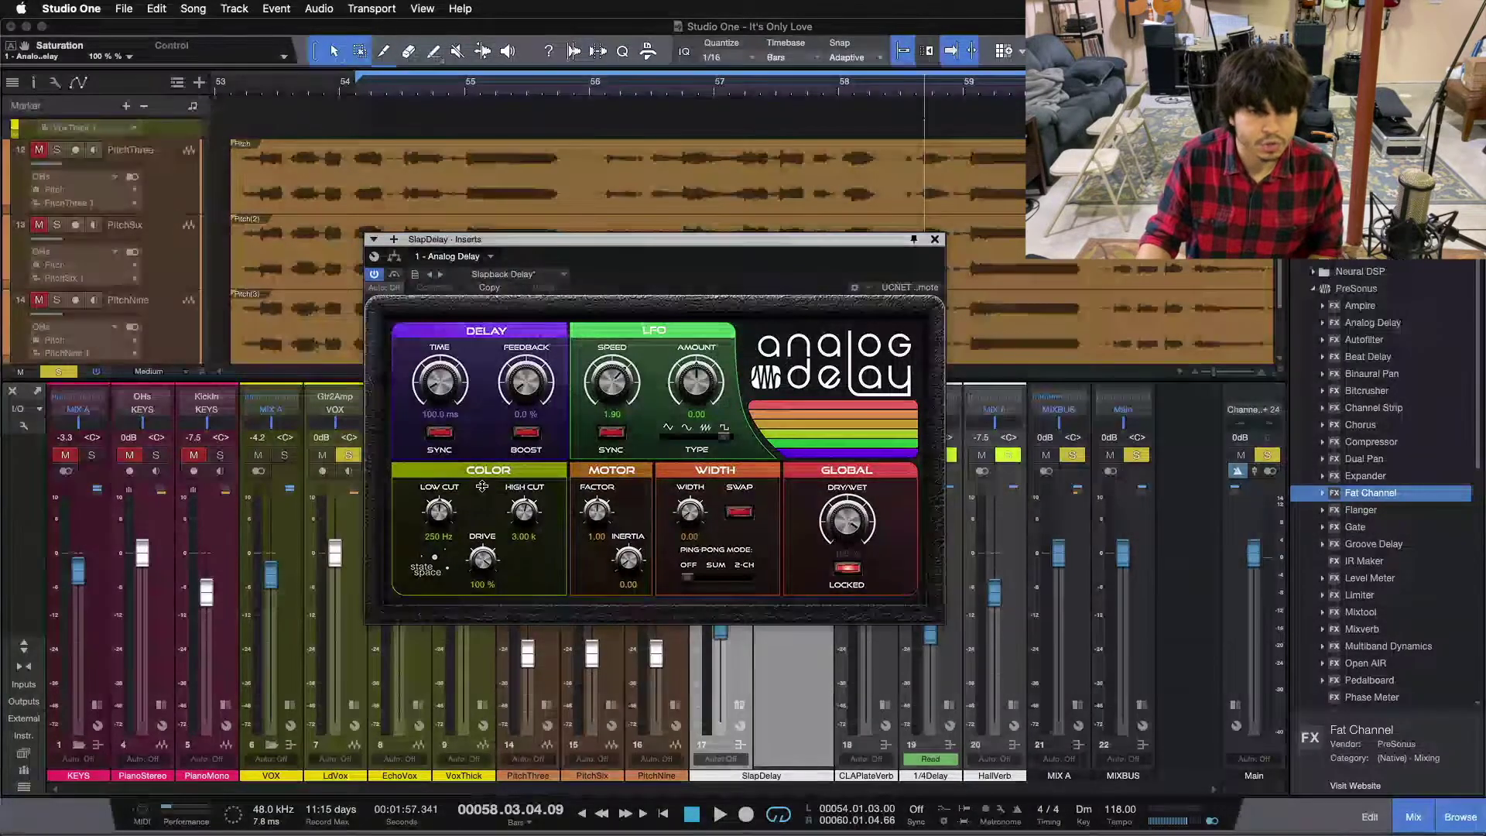
left_click(934, 239)
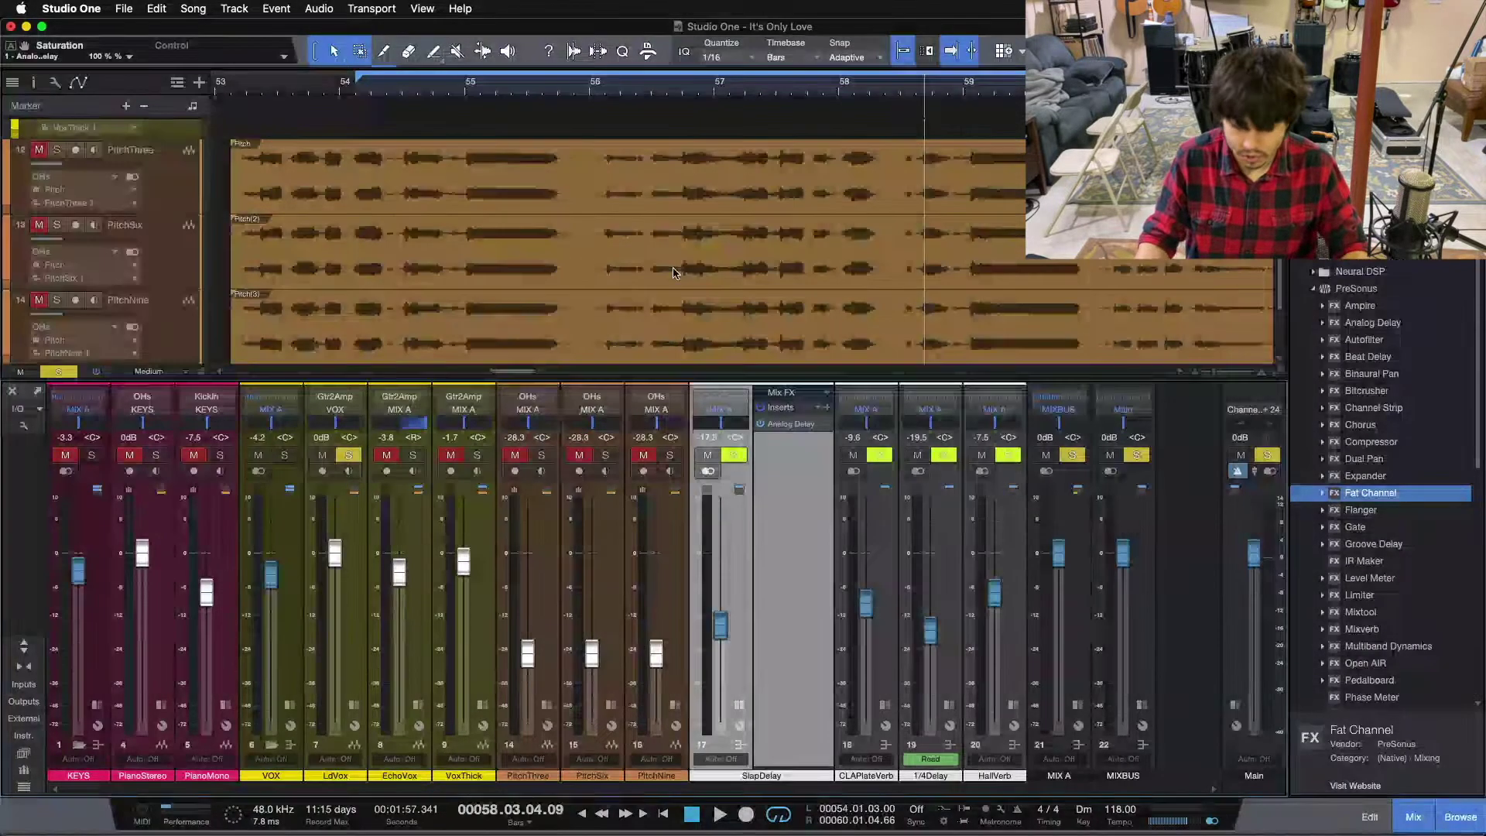
key("space")
- Expand the VOX inserts and, during playback, try the SlapDelay return at -4.7 dB, then undo
left_click(290, 704)
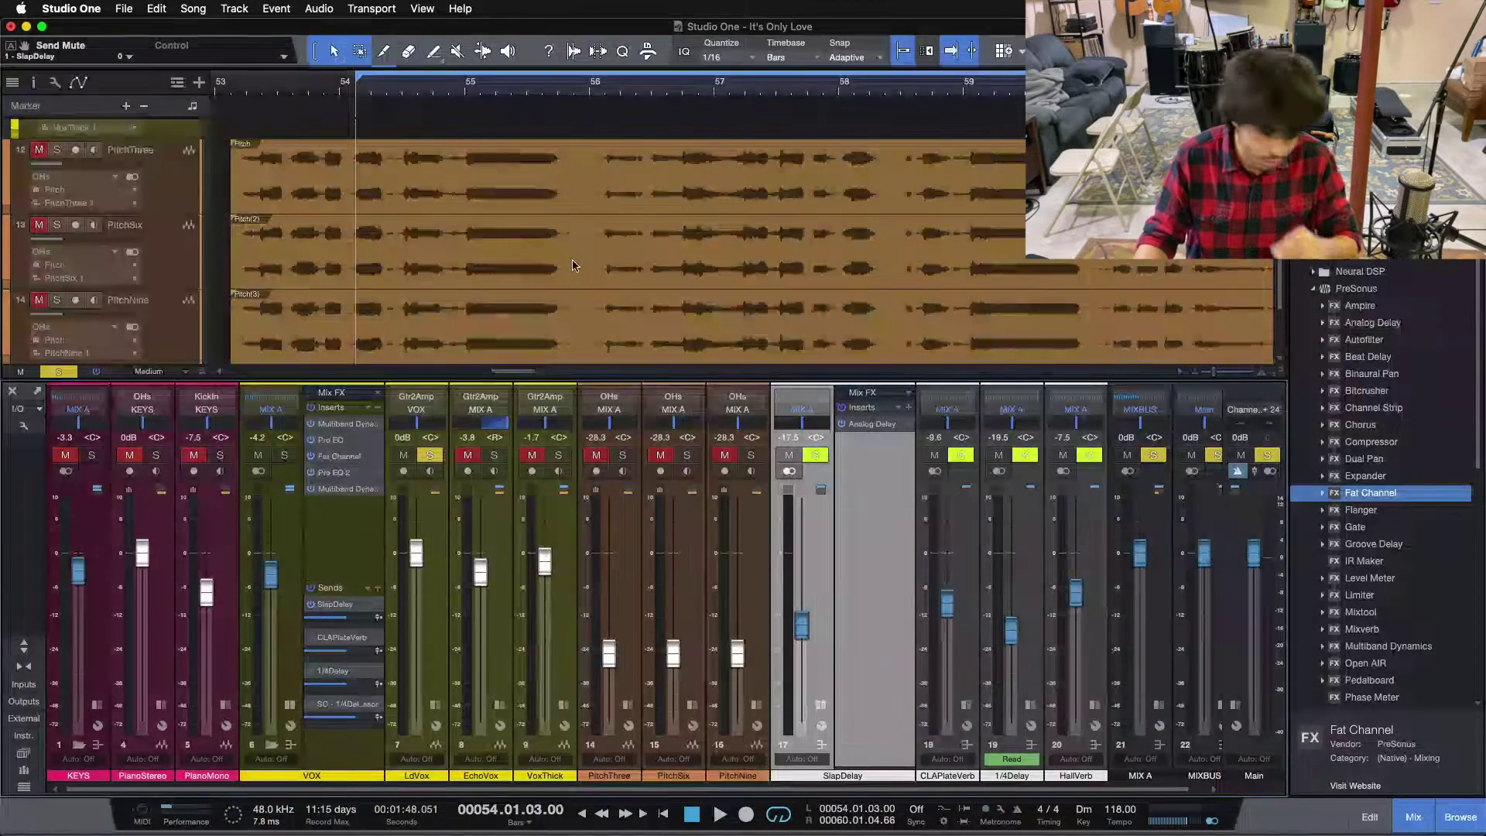
scroll(557, 248, "up", 8)
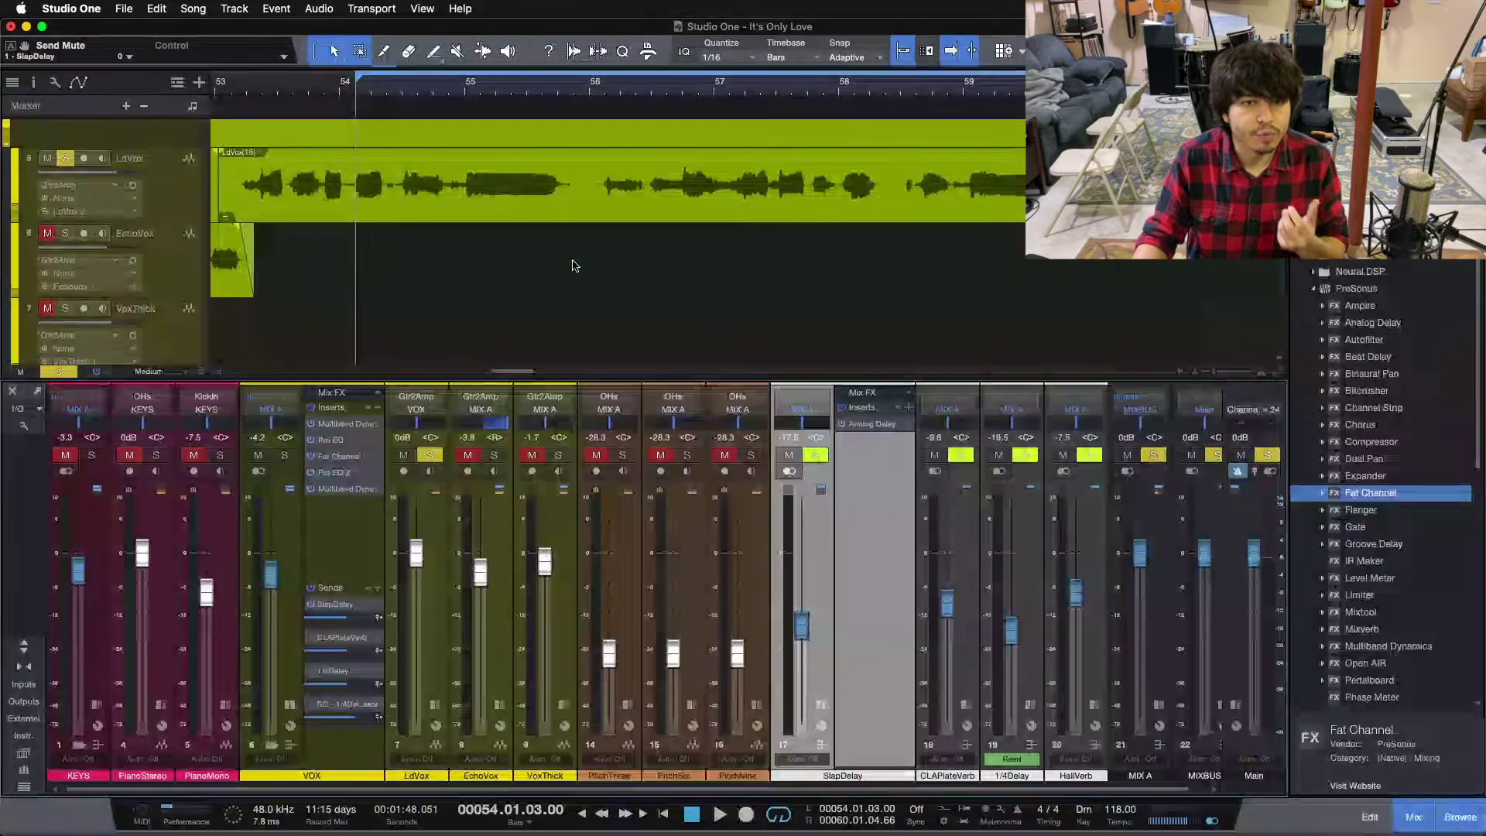
scroll(573, 266, "up", 1)
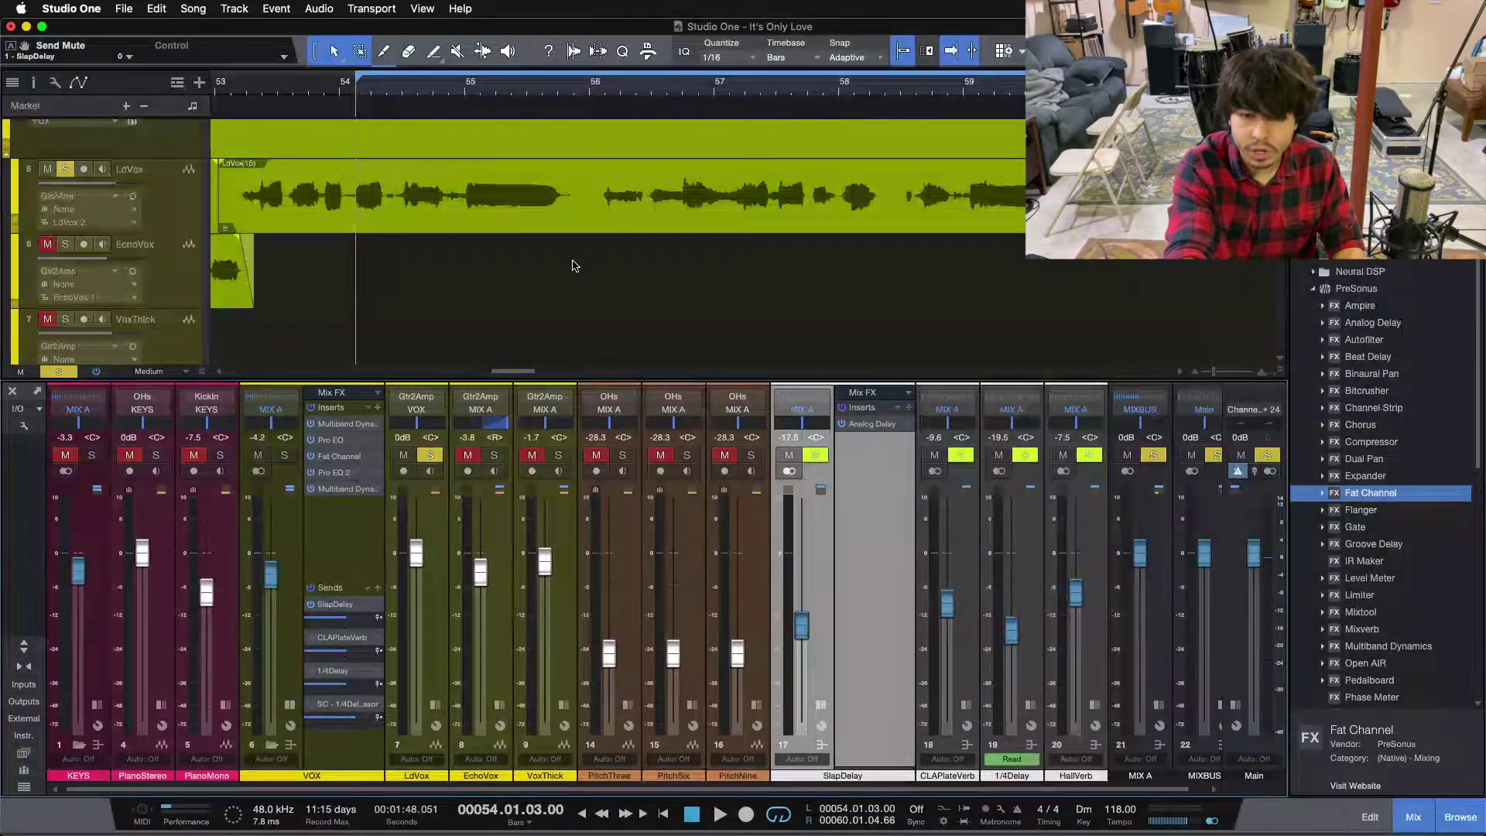
key("space")
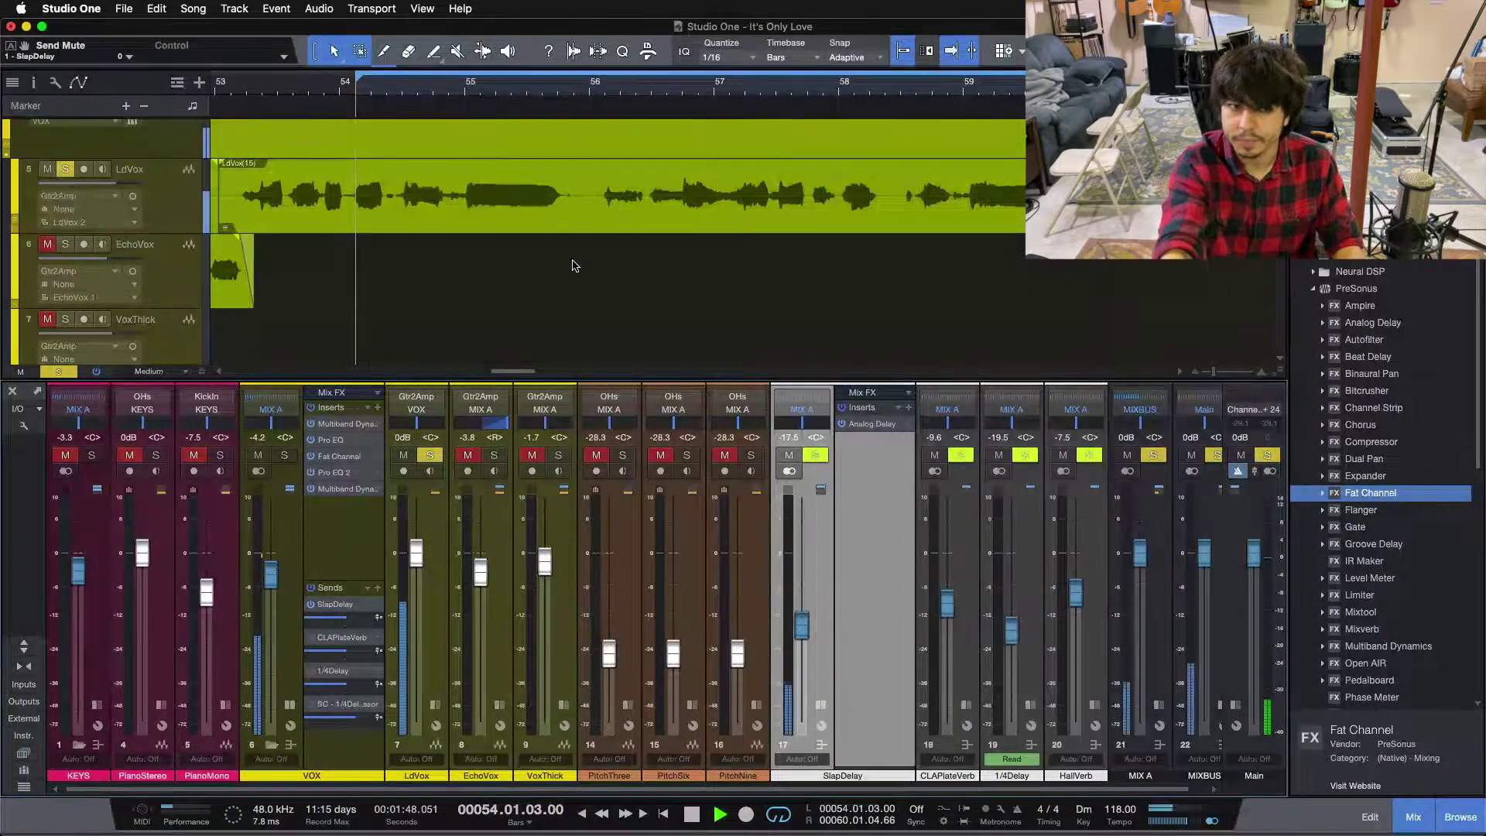
left_click(873, 423)
left_click_drag(737, 295, 811, 216)
left_click_drag(803, 623, 803, 577)
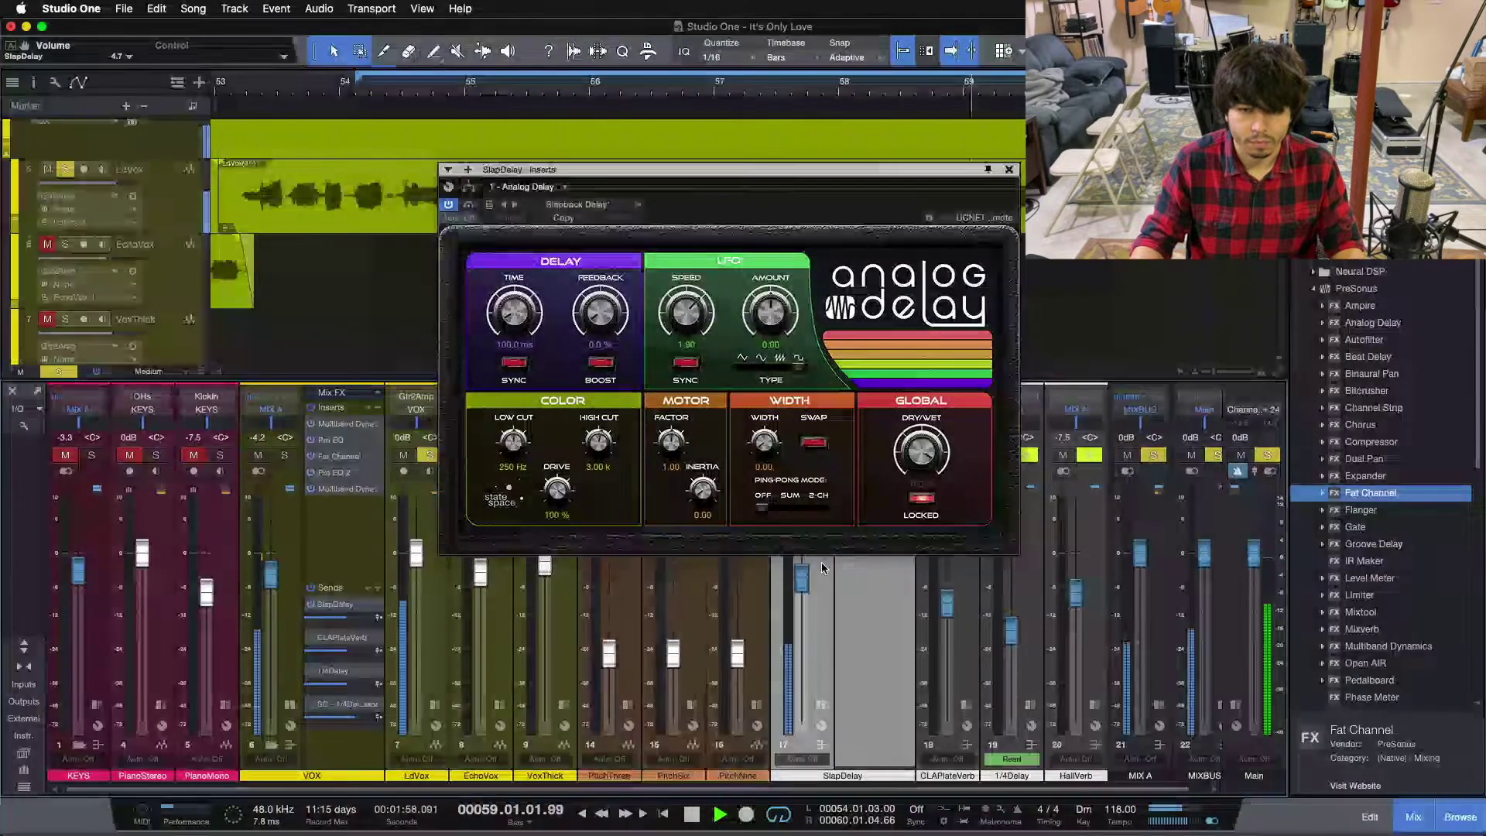
key("ctrl+z")
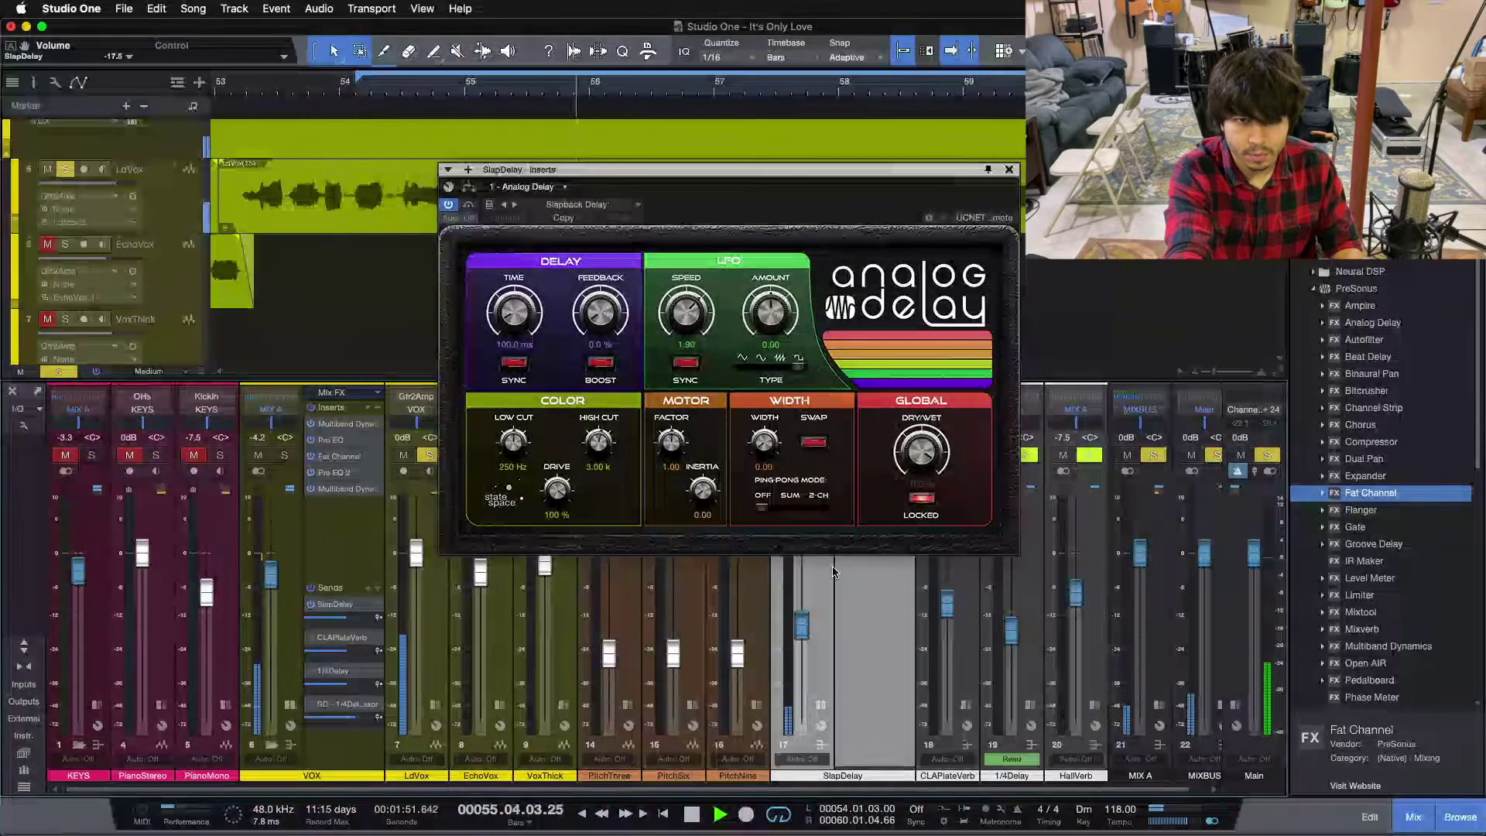
key("space")
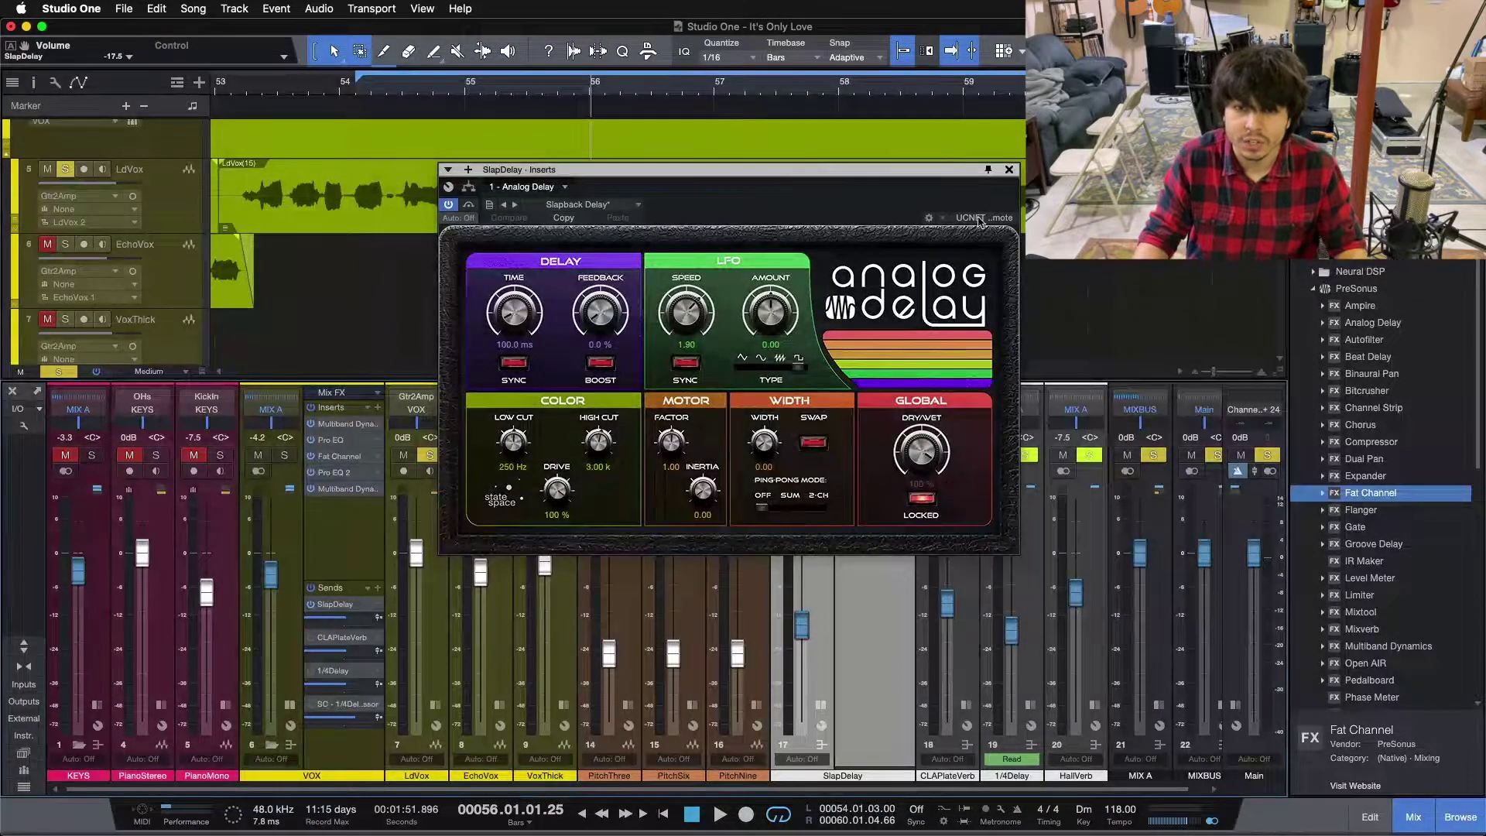
key("super+w")
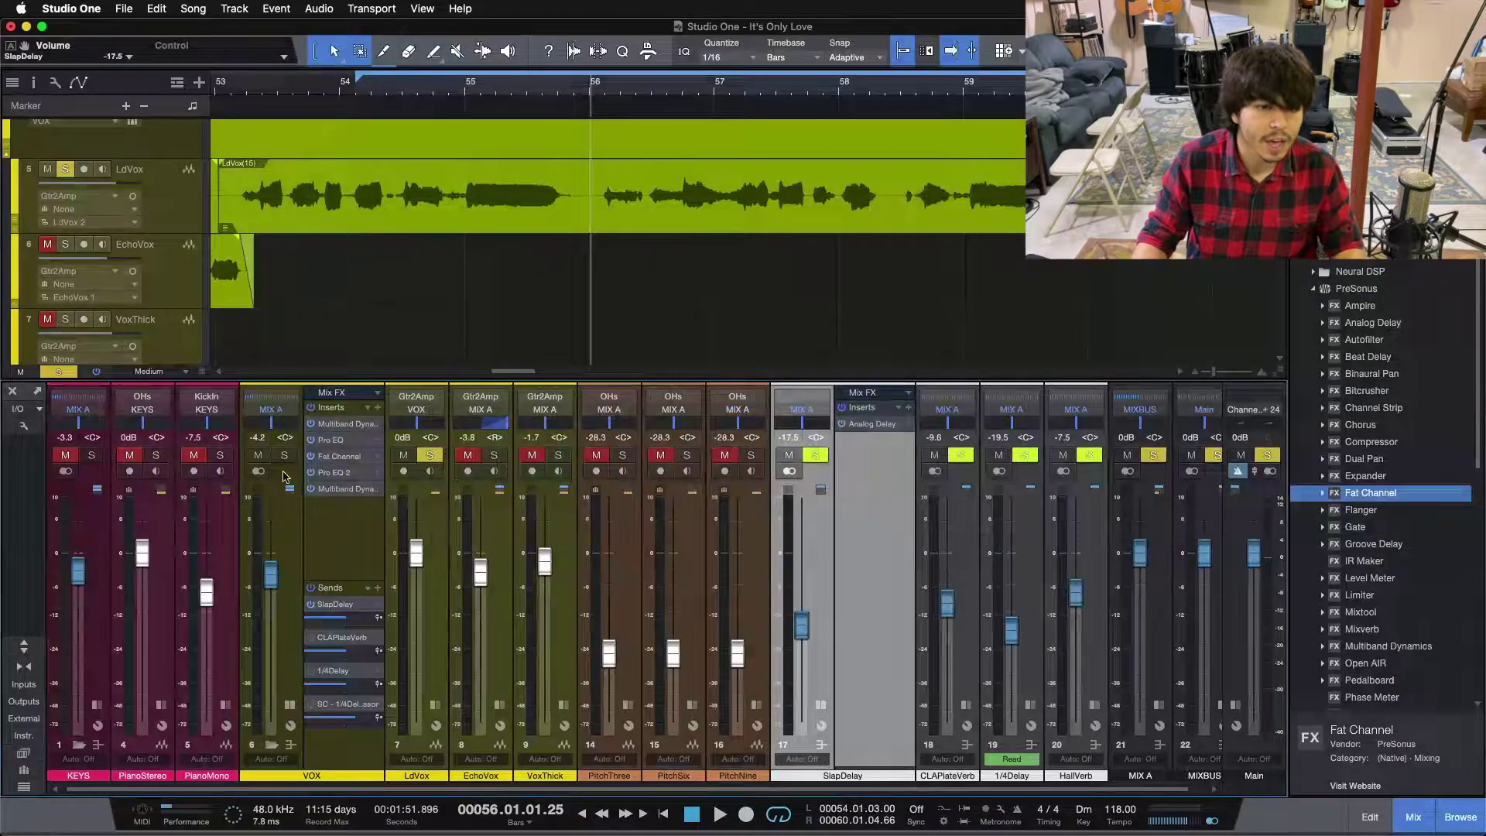
- Solo VOX, mute its SlapDelay send, and play from bar 54
left_click(284, 455)
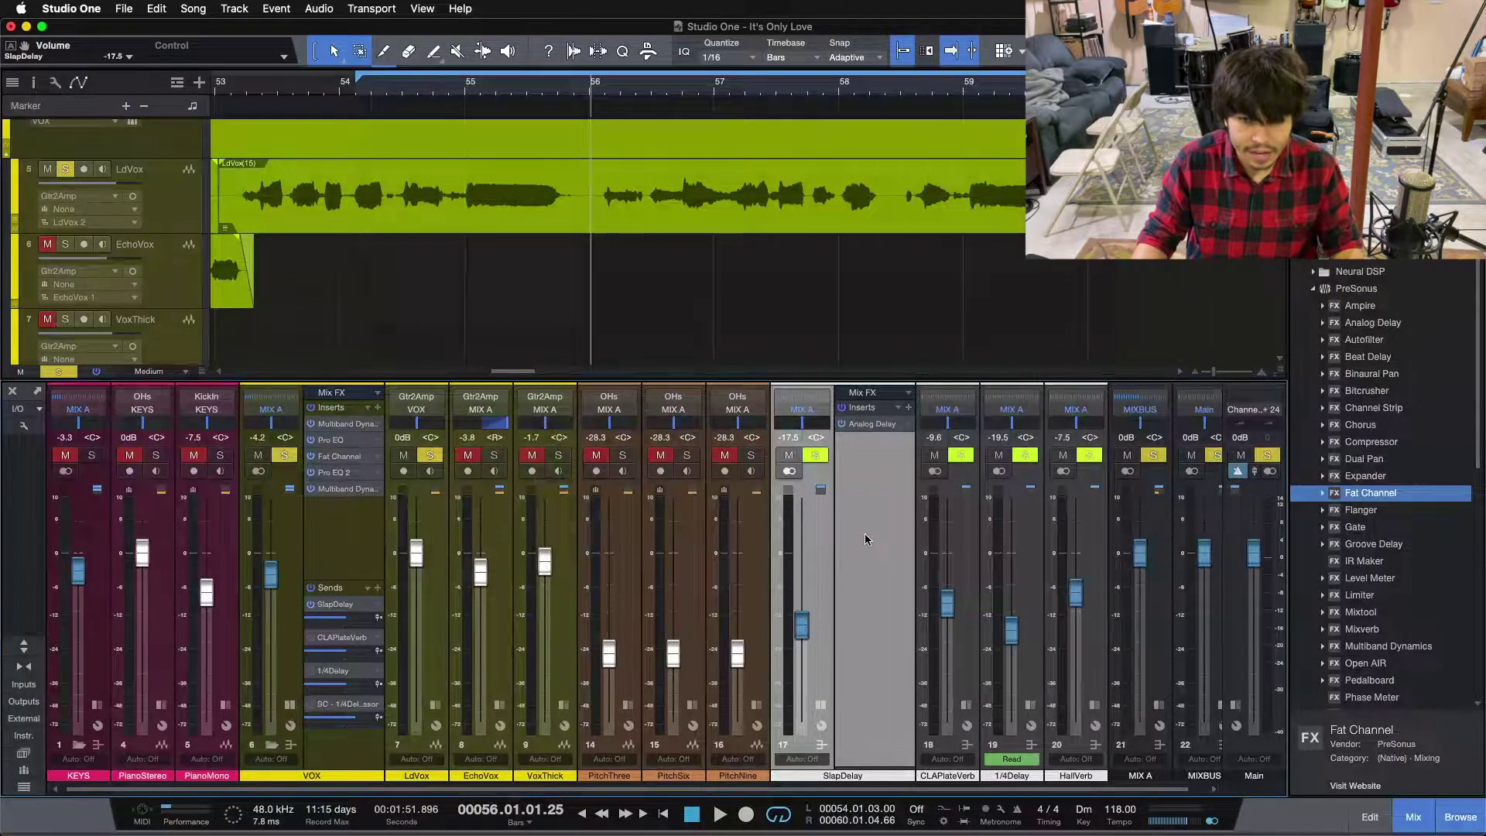
left_click_drag(802, 625, 803, 544)
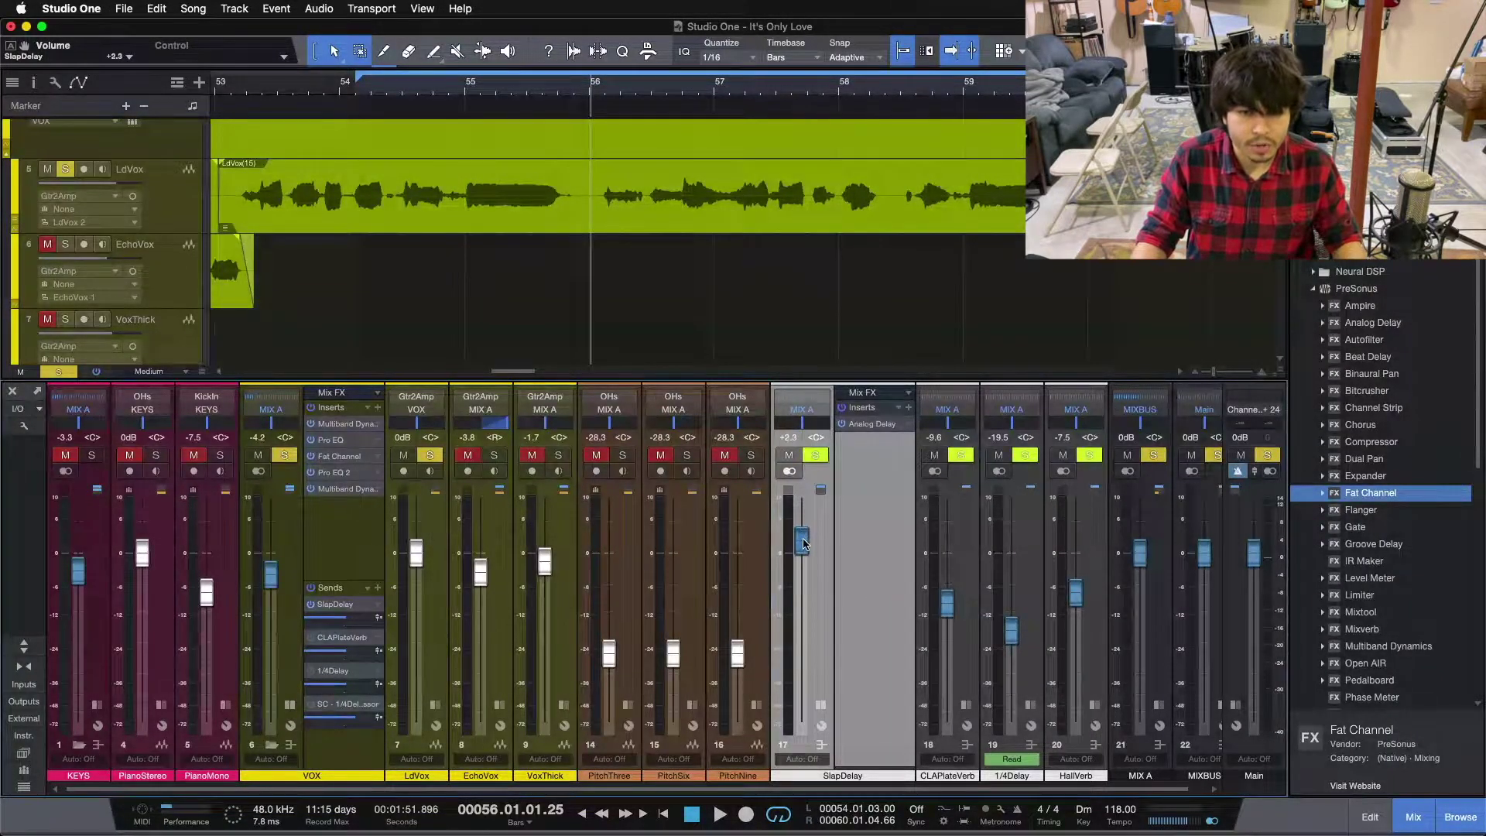
key("super+z")
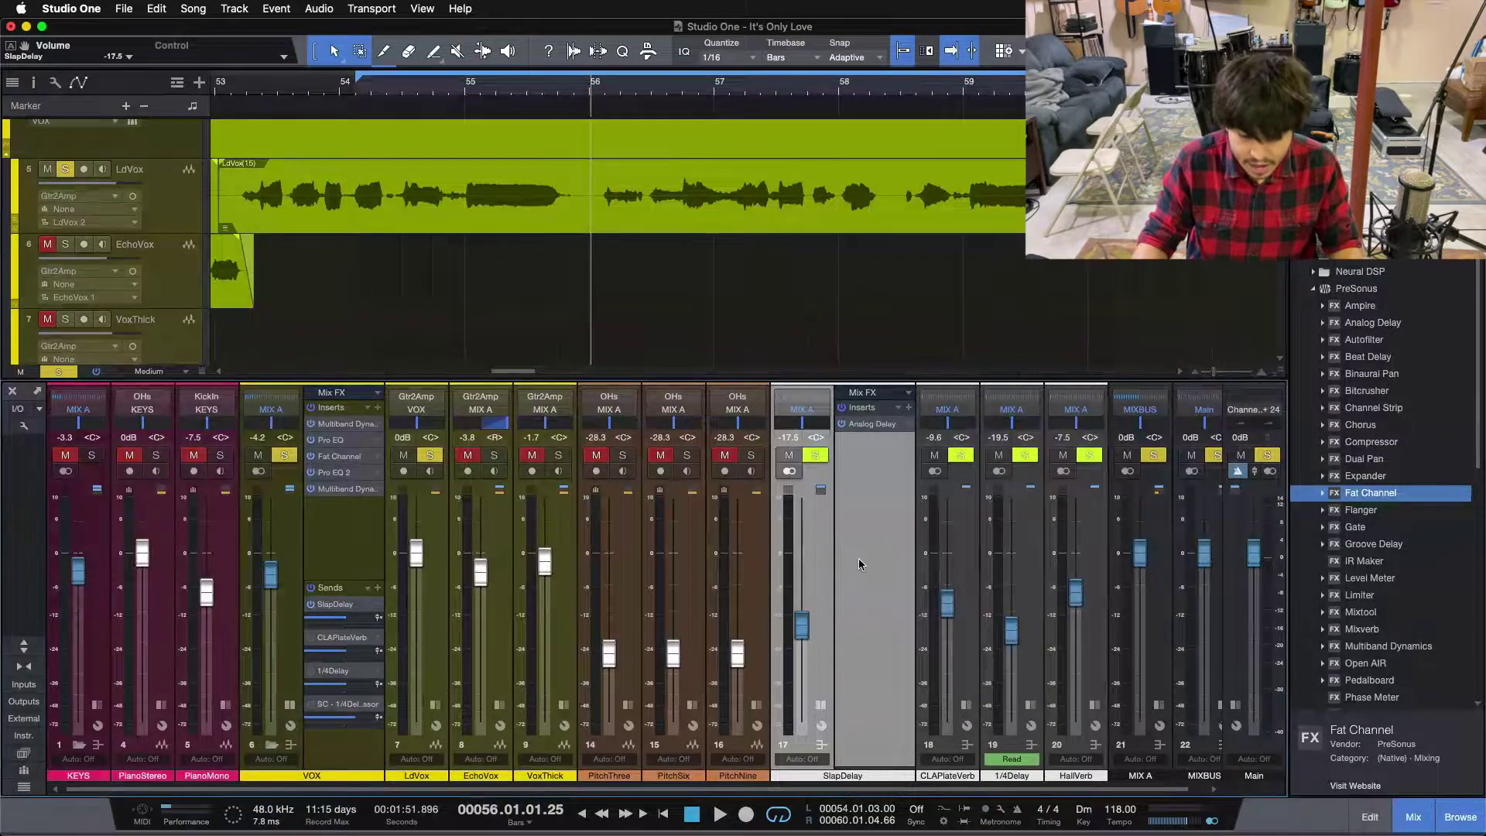
left_click(311, 605)
key("KP_1")
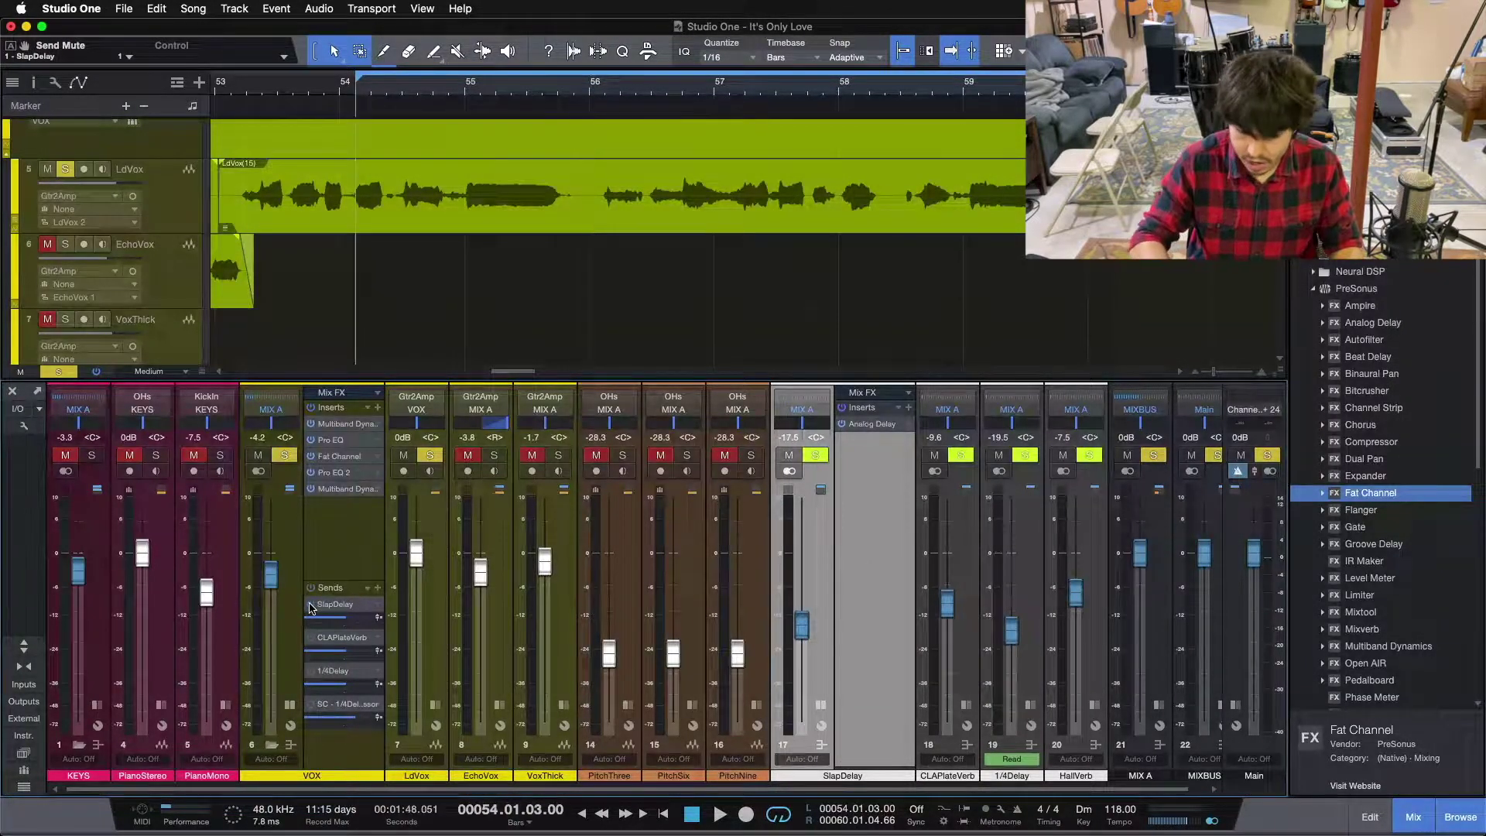
key("space")
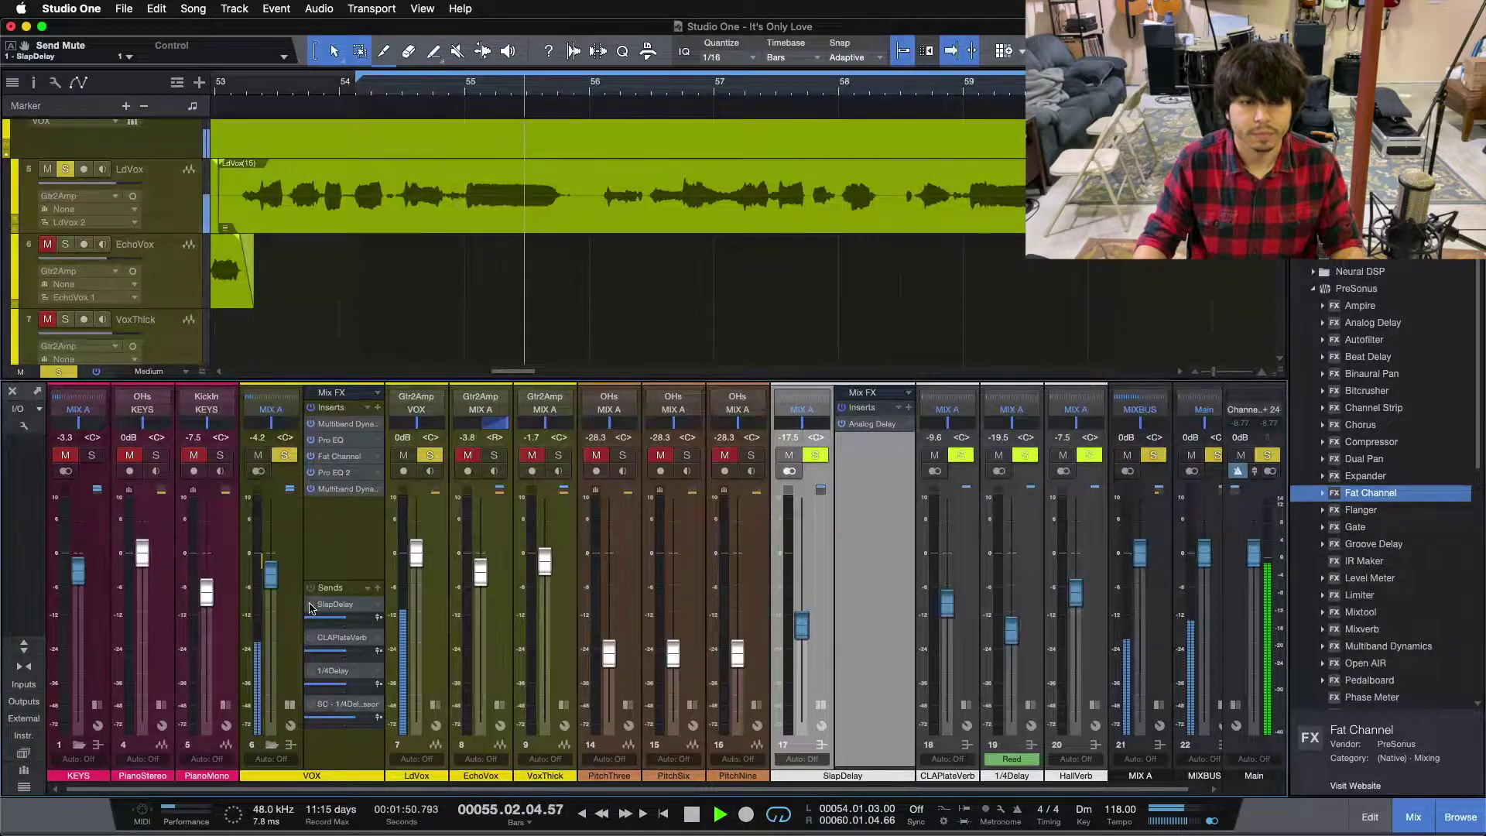
- Re-enable the SlapDelay send and ride the SlapDelay return to -6.5 dB, then back to -17.5 dB
left_click(310, 604)
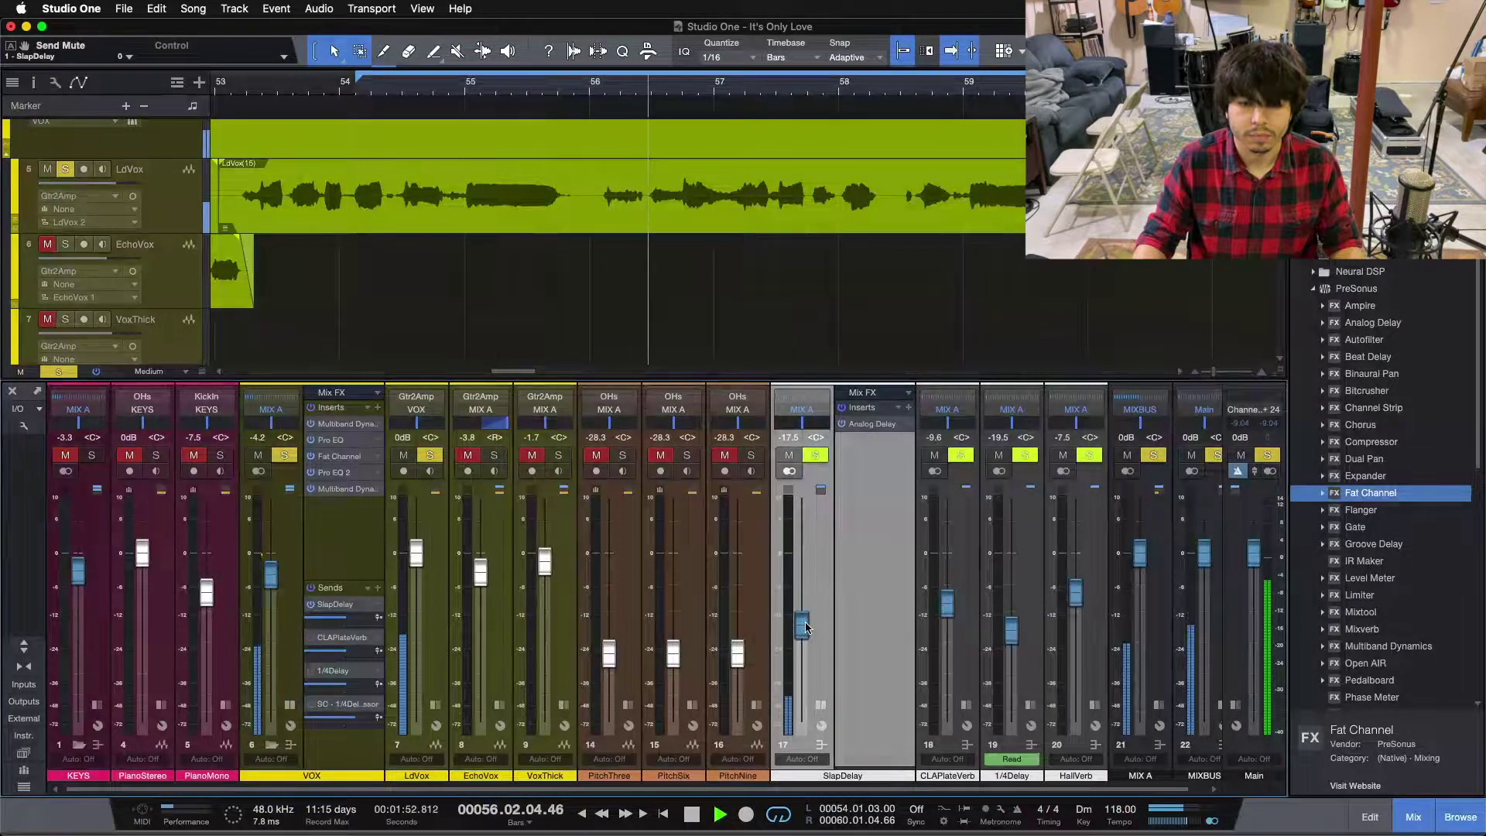
left_click_drag(805, 627, 805, 588)
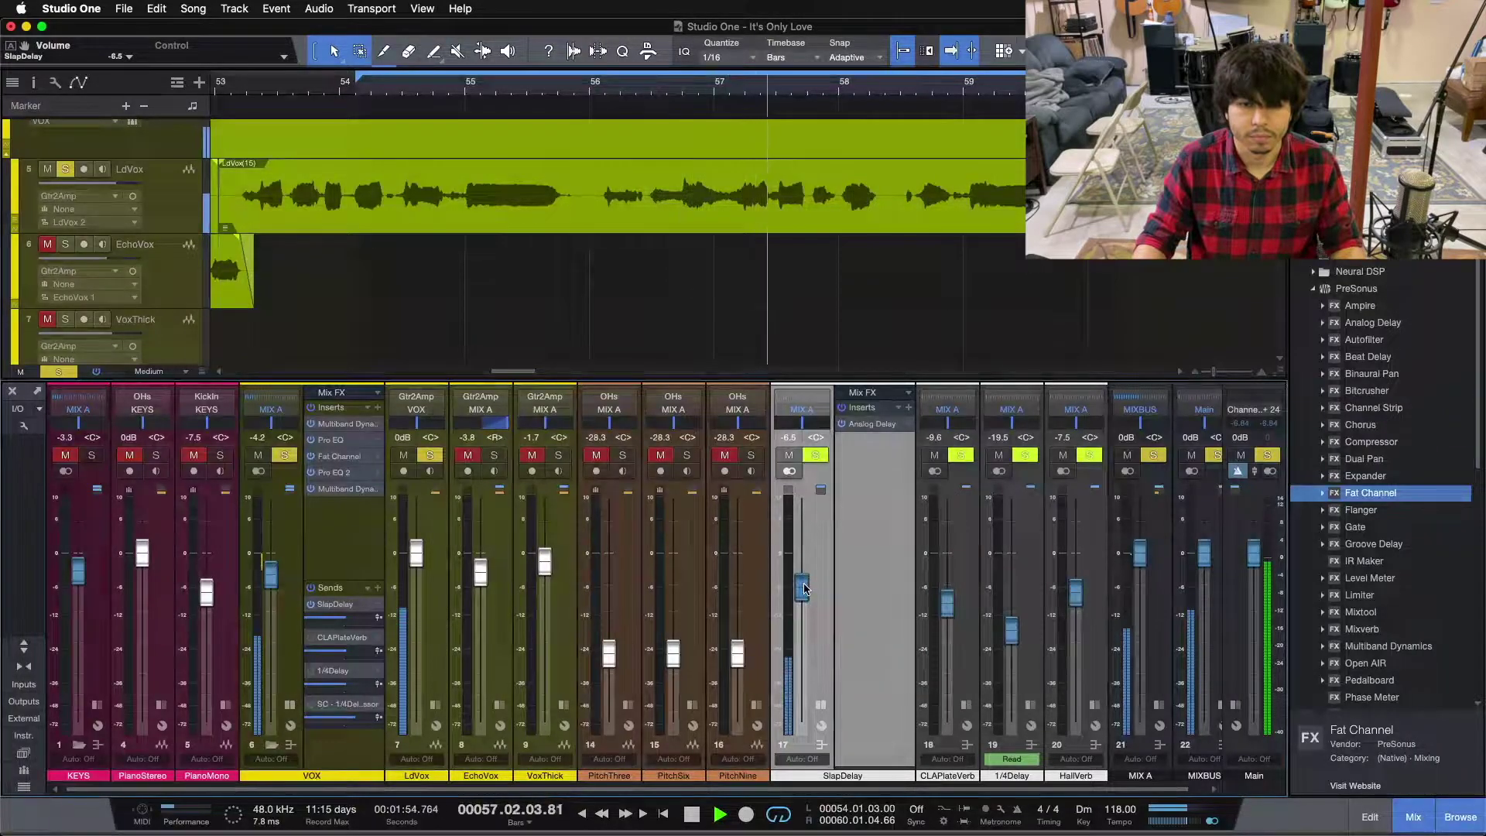
scroll(805, 588, "down", 2)
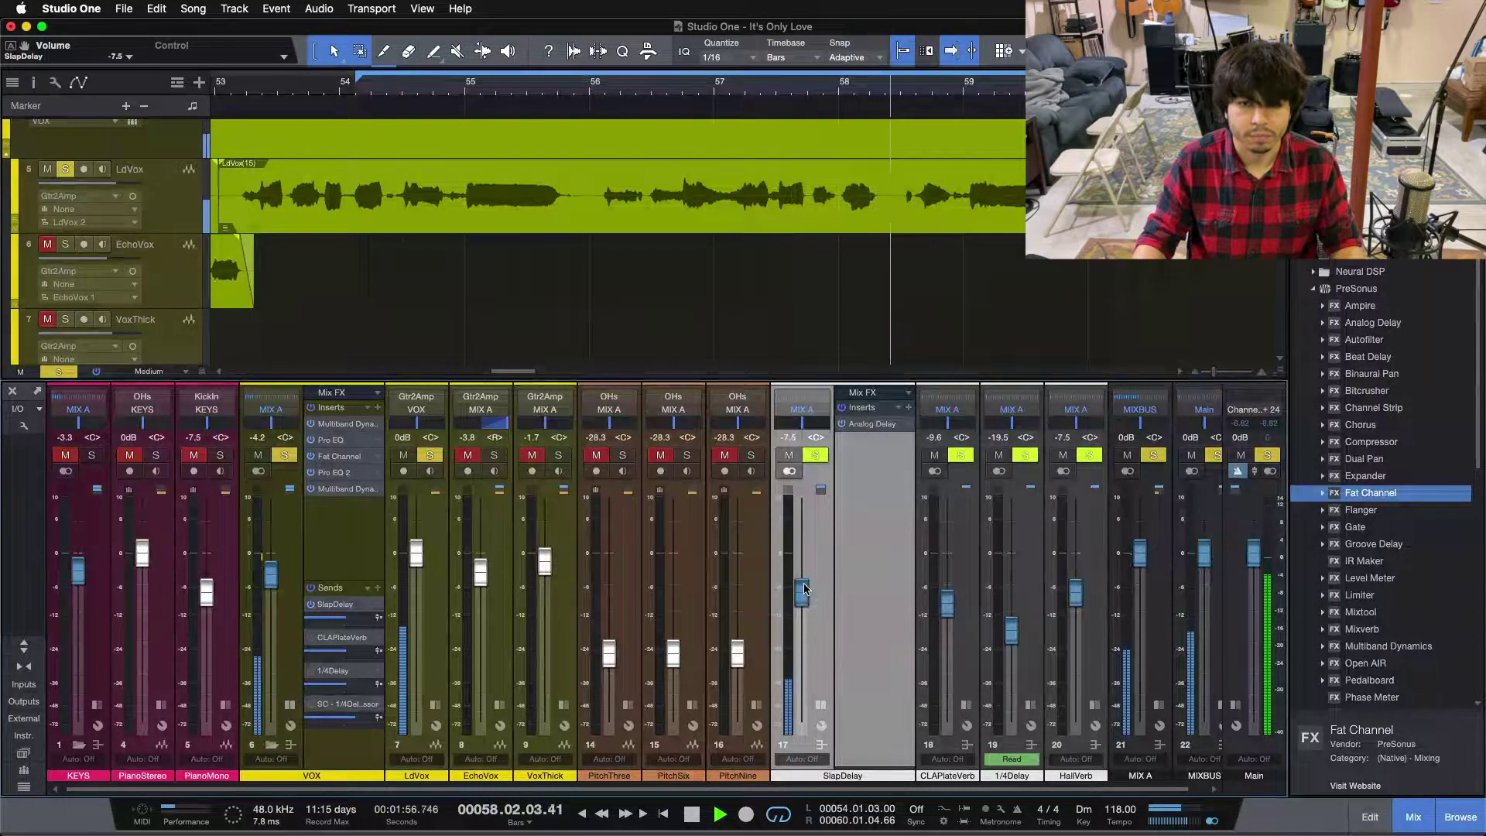
scroll(805, 588, "down", 3)
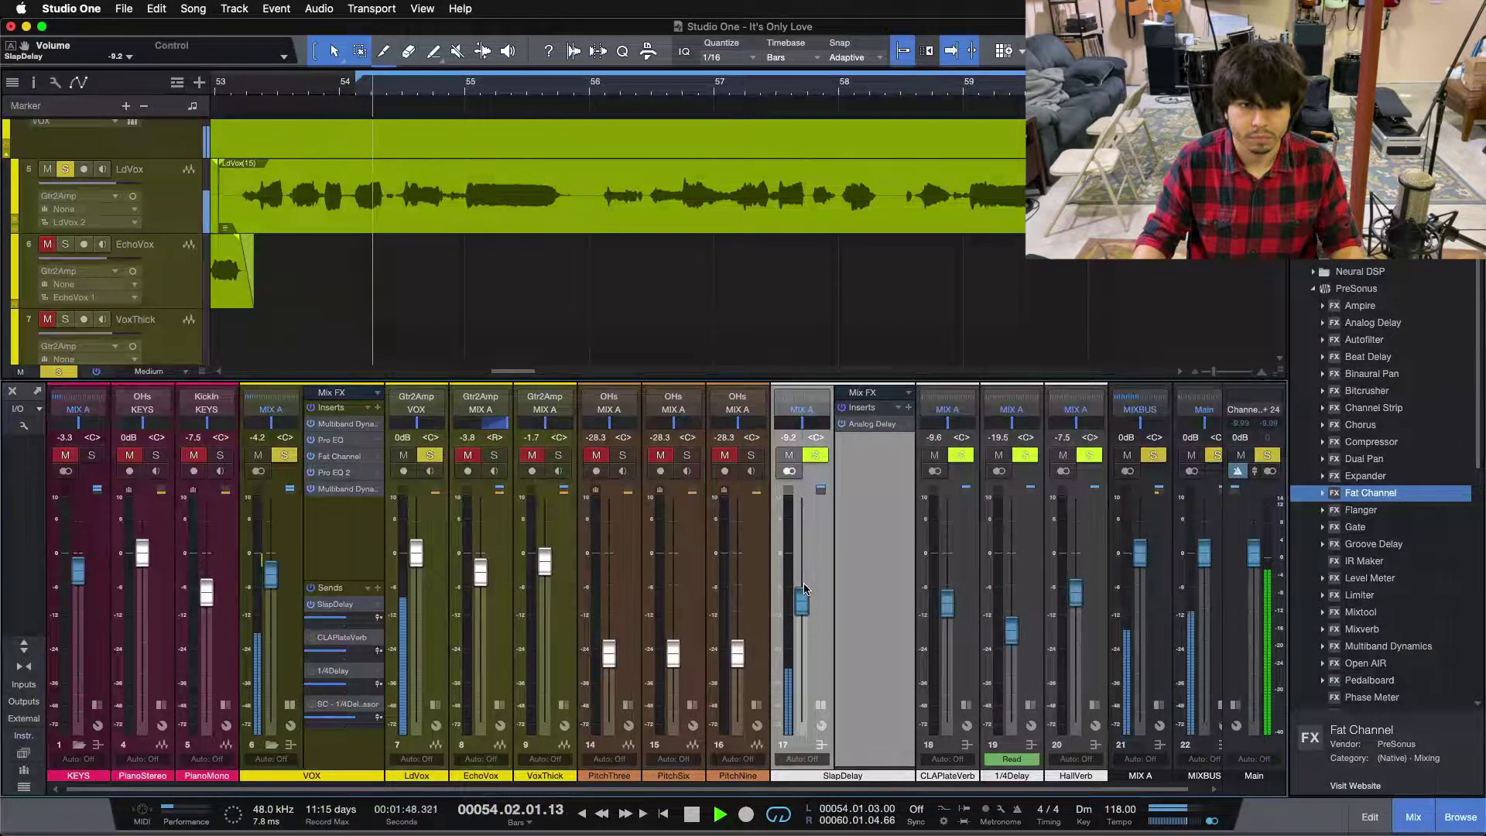
scroll(805, 588, "up", 2)
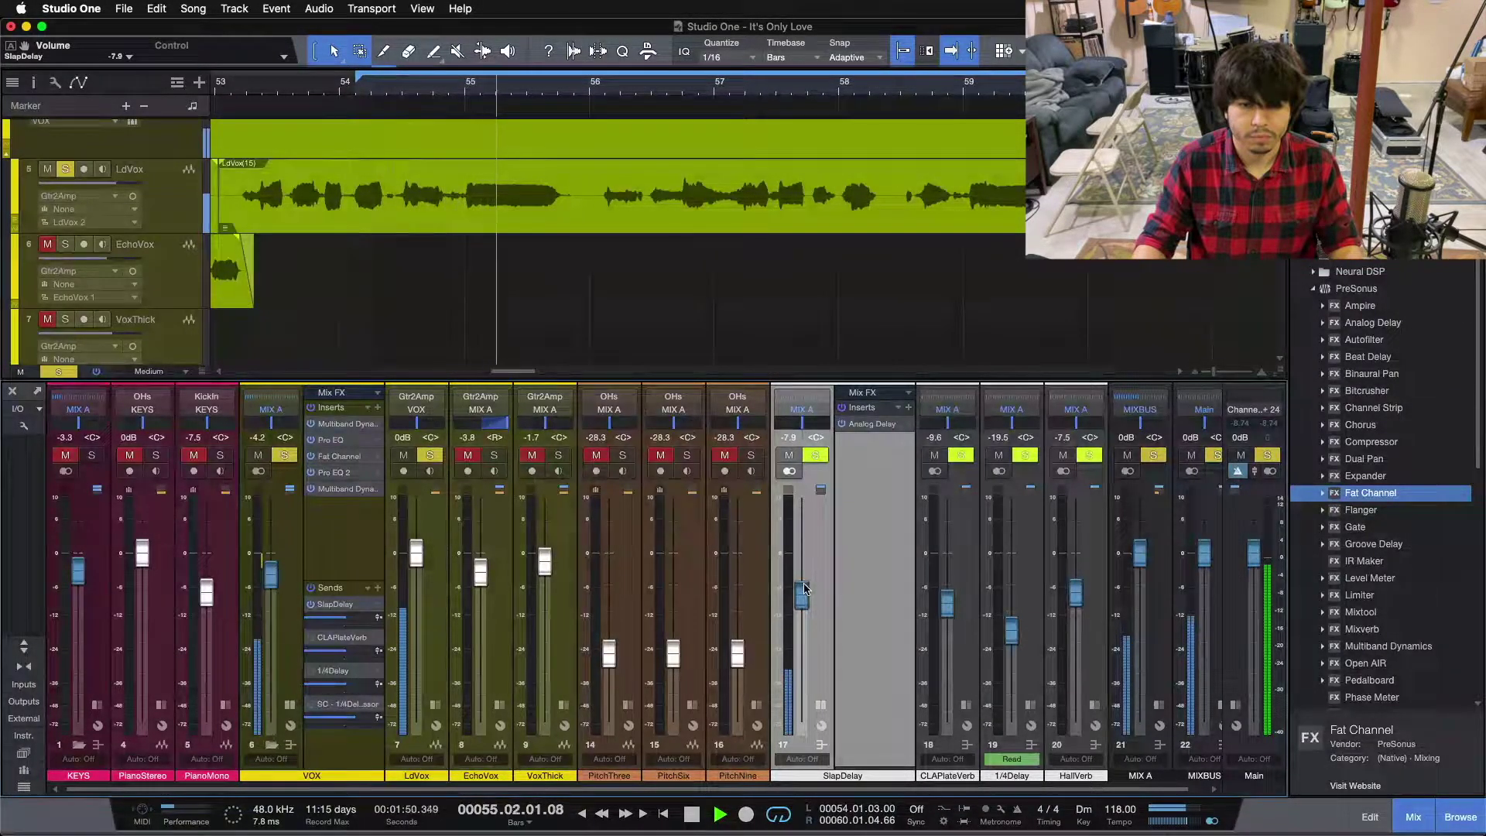
left_click_drag(805, 588, 809, 616)
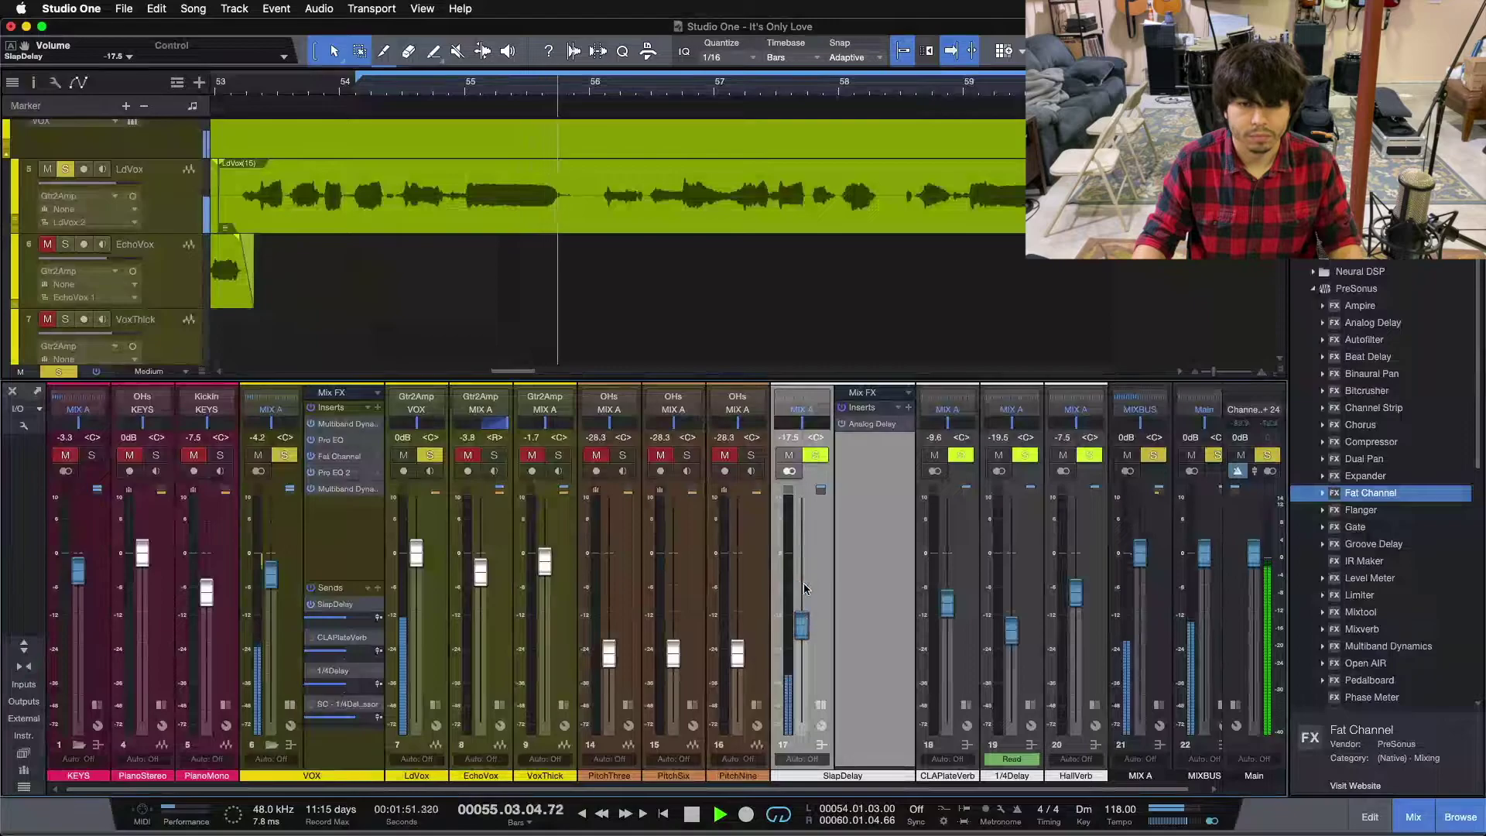
left_click(312, 605)
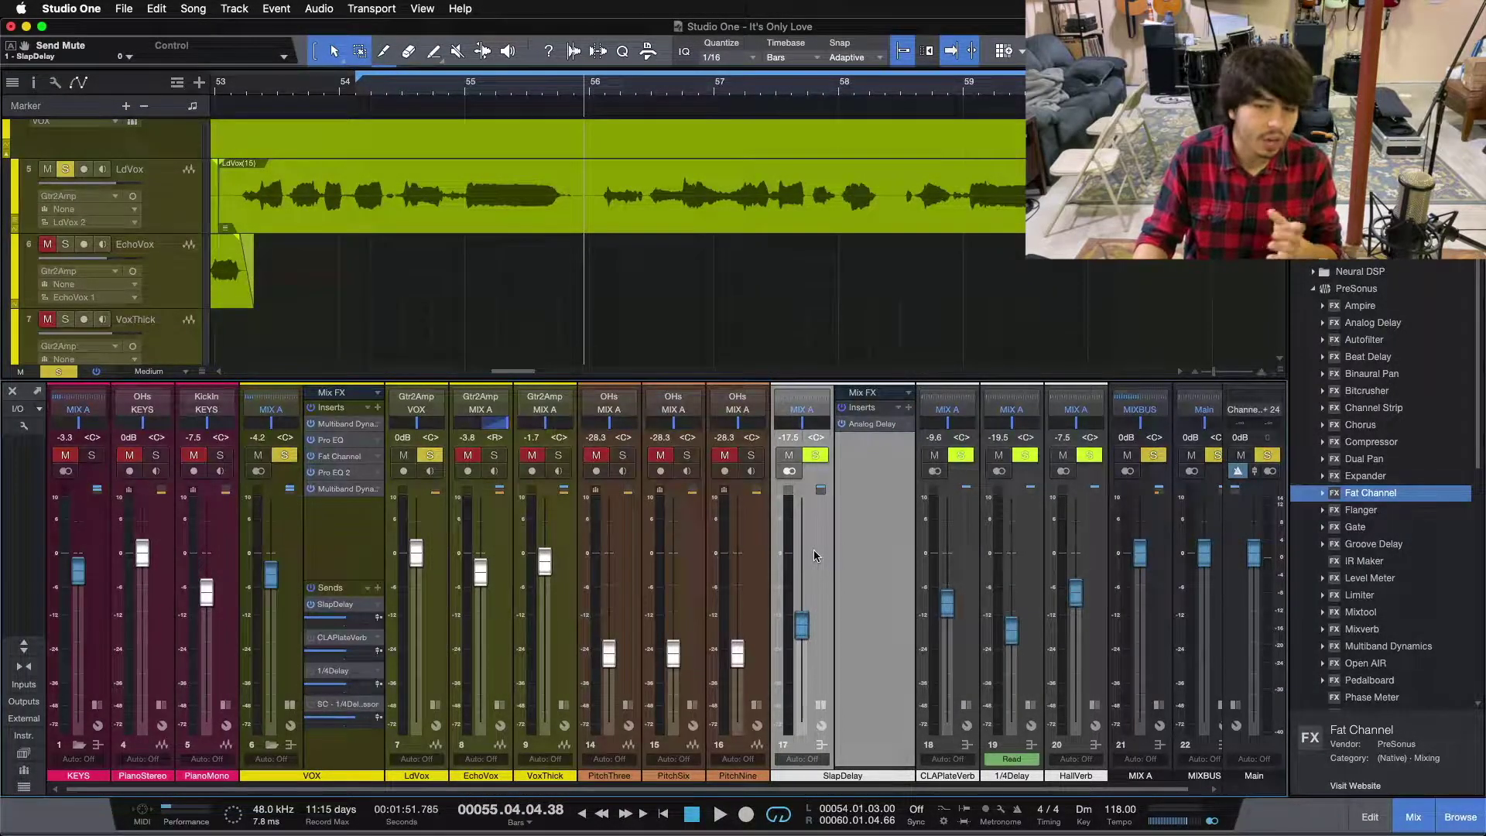
- Play from bar 54, toggling the VOX SlapDelay send off and back on, then stop
key("KP_1")
key("space")
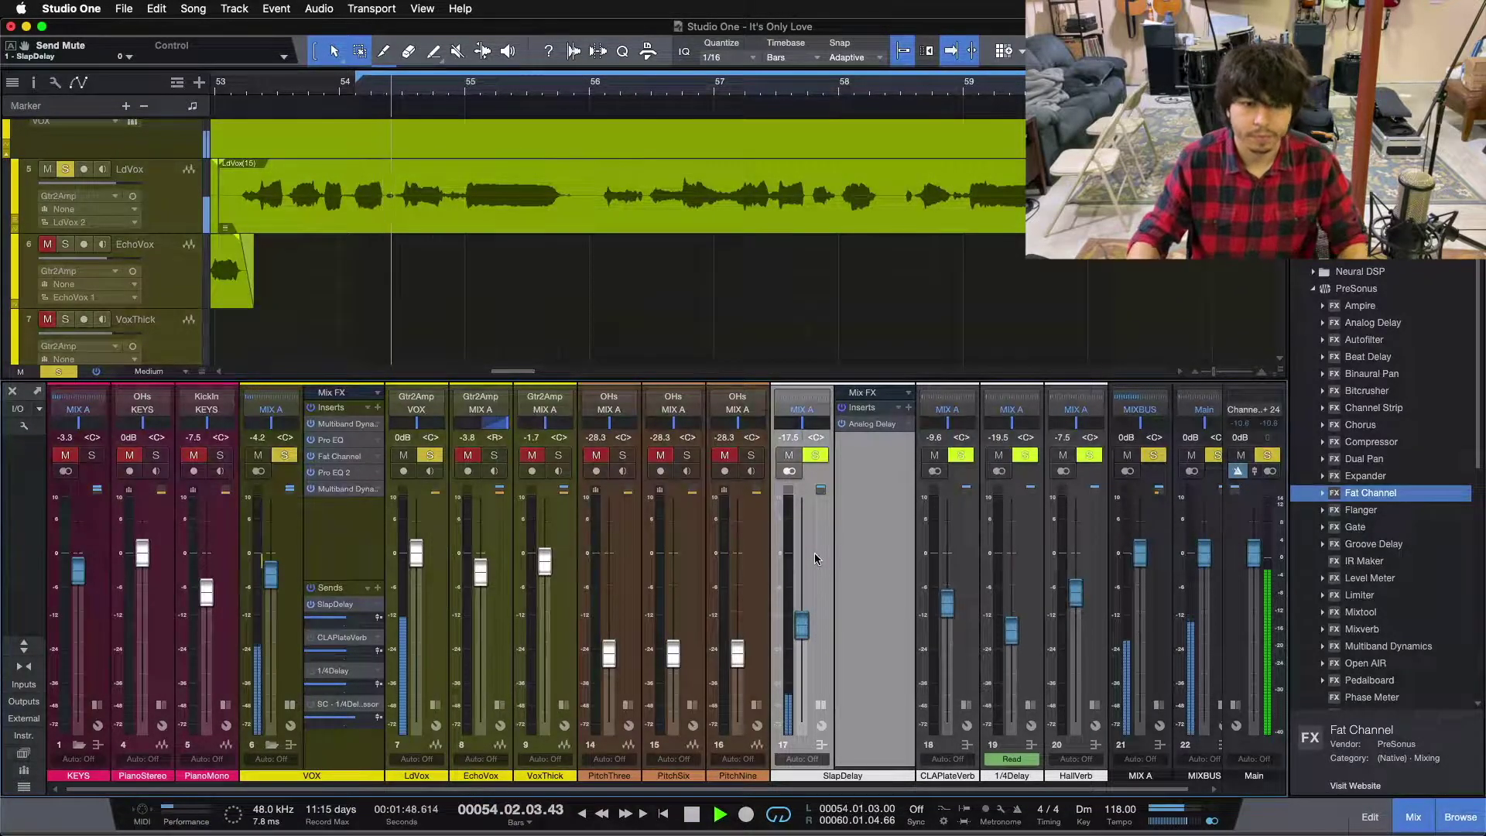
left_click(312, 606)
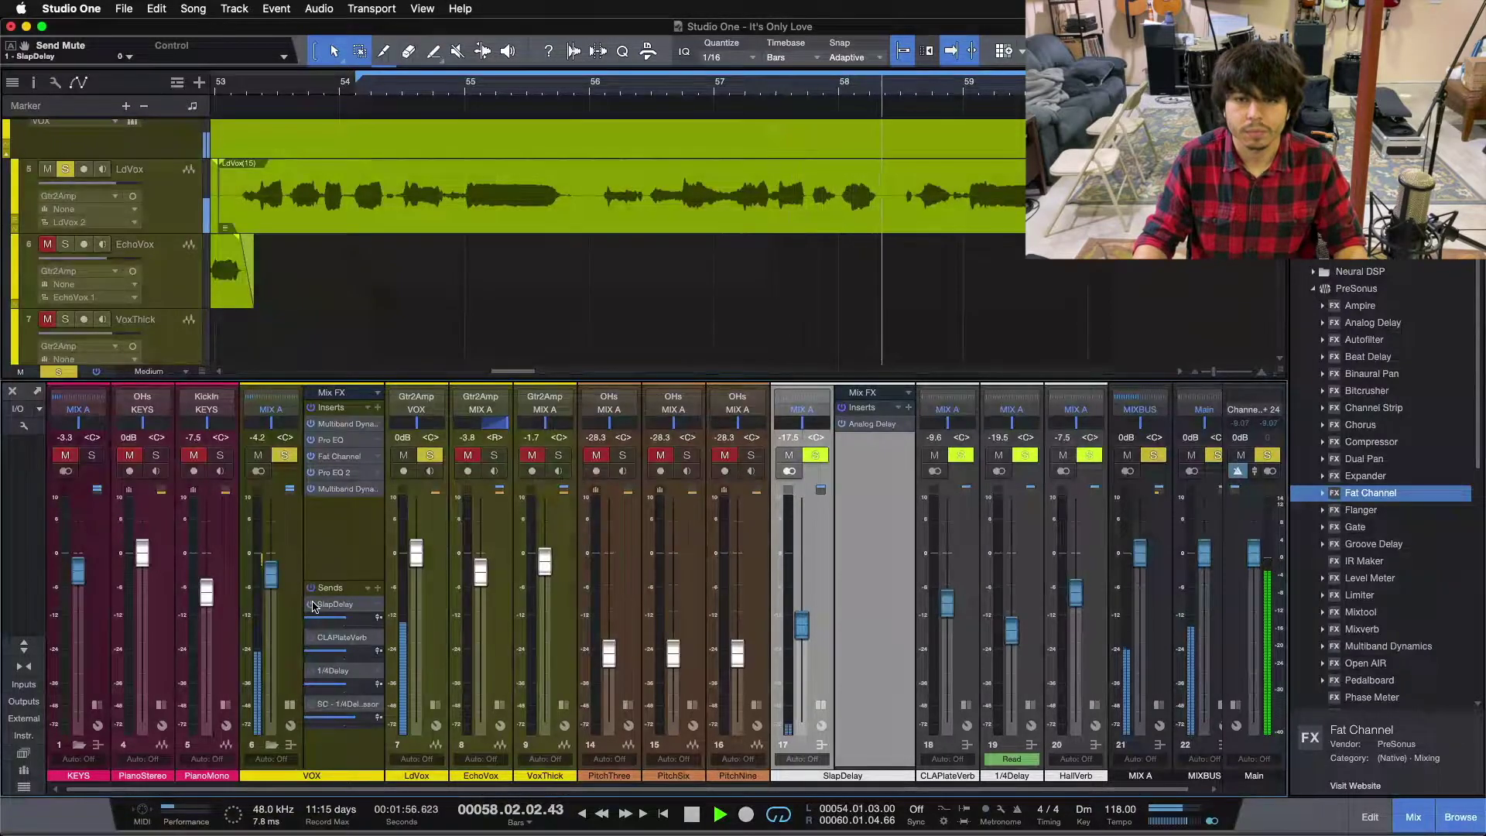
left_click(312, 606)
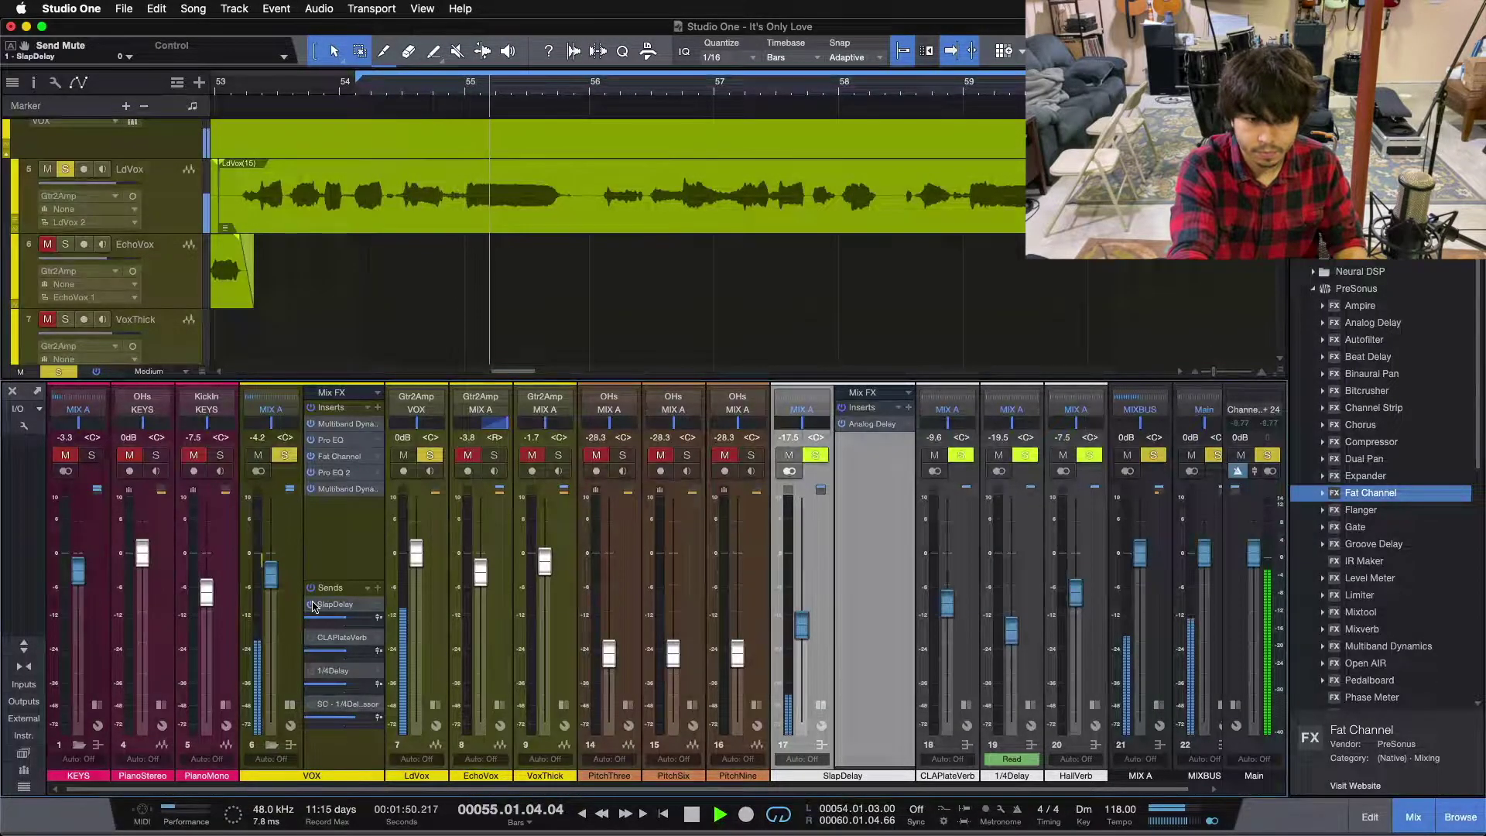
key("space")
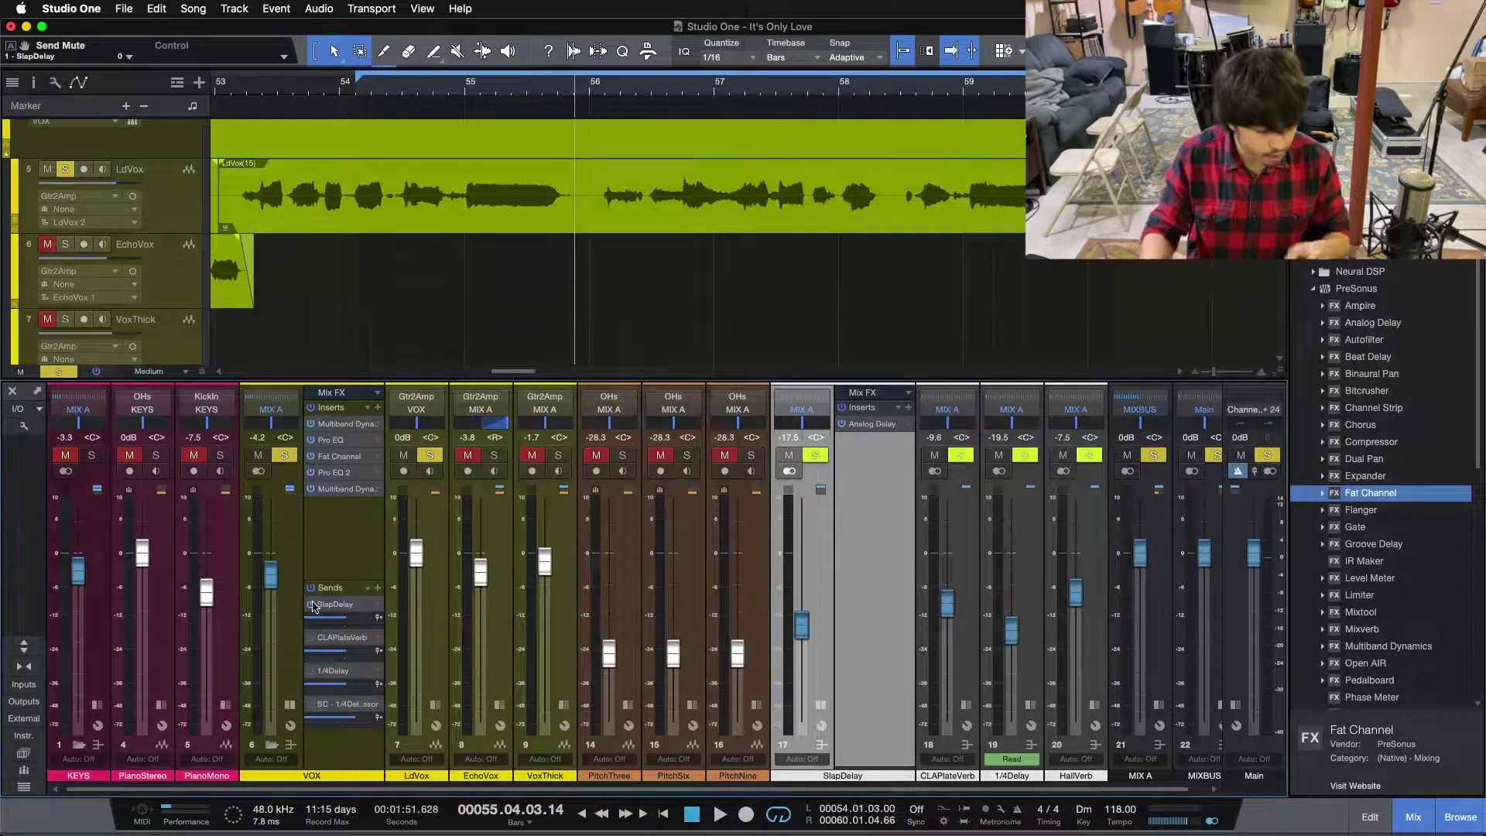
- Clear all solos, hide the Console, zoom to bars 60–70, and place the playhead at bar 64
key("shift+s")
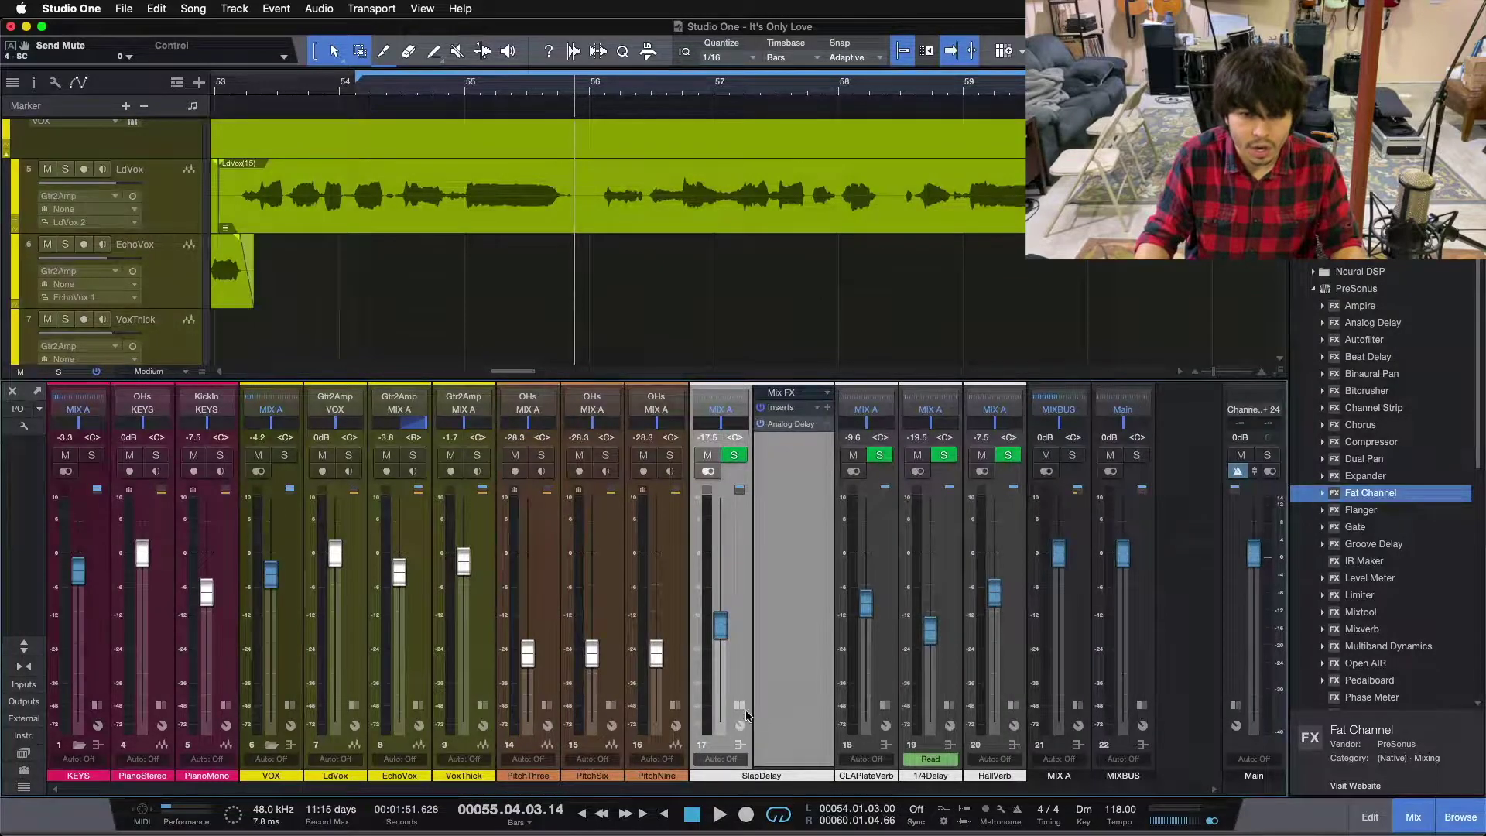
key("F3")
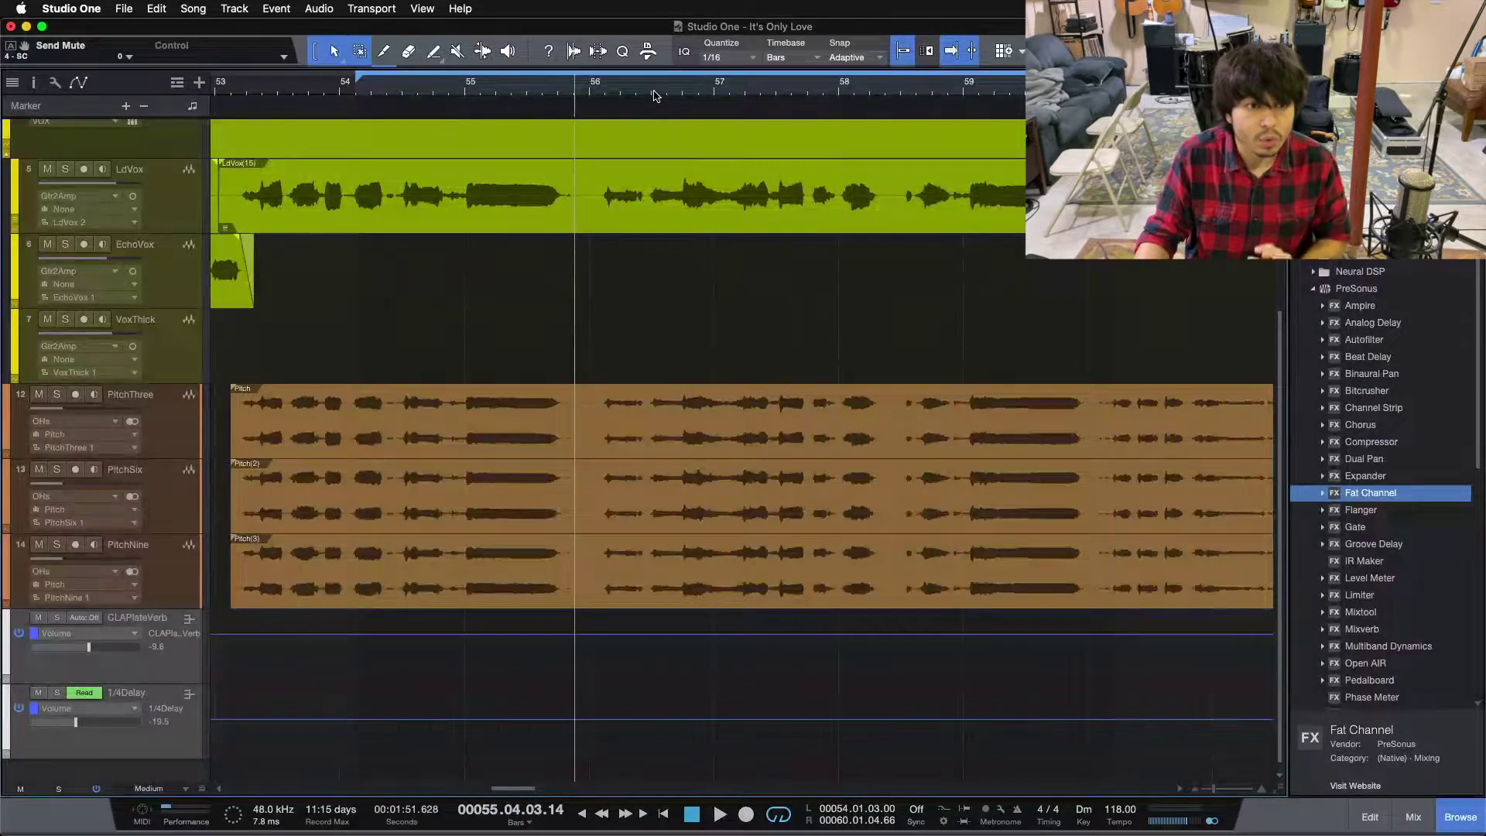
key("w")
key("w")
key("w")
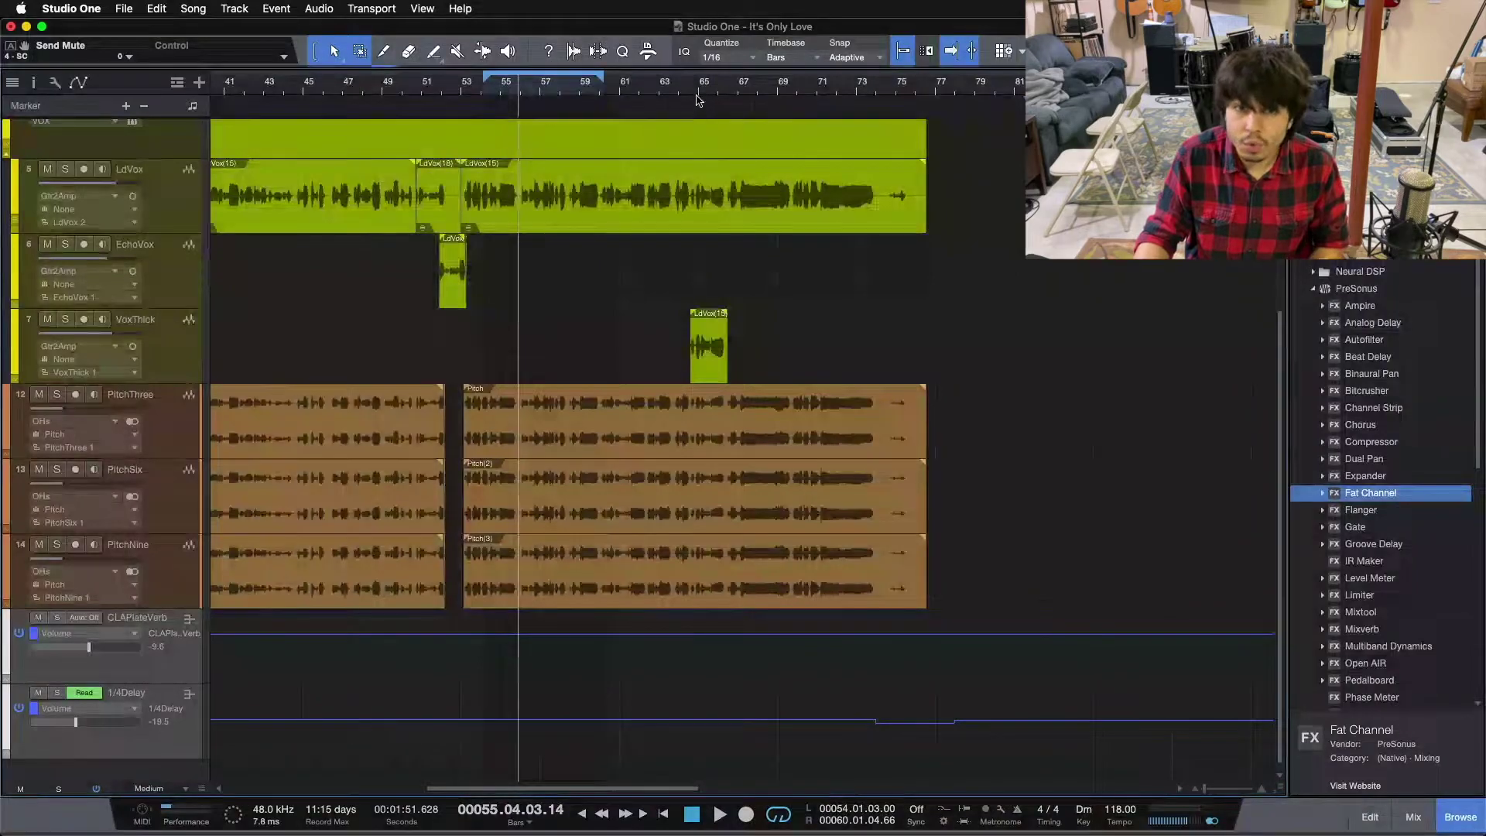
key("e")
key("e")
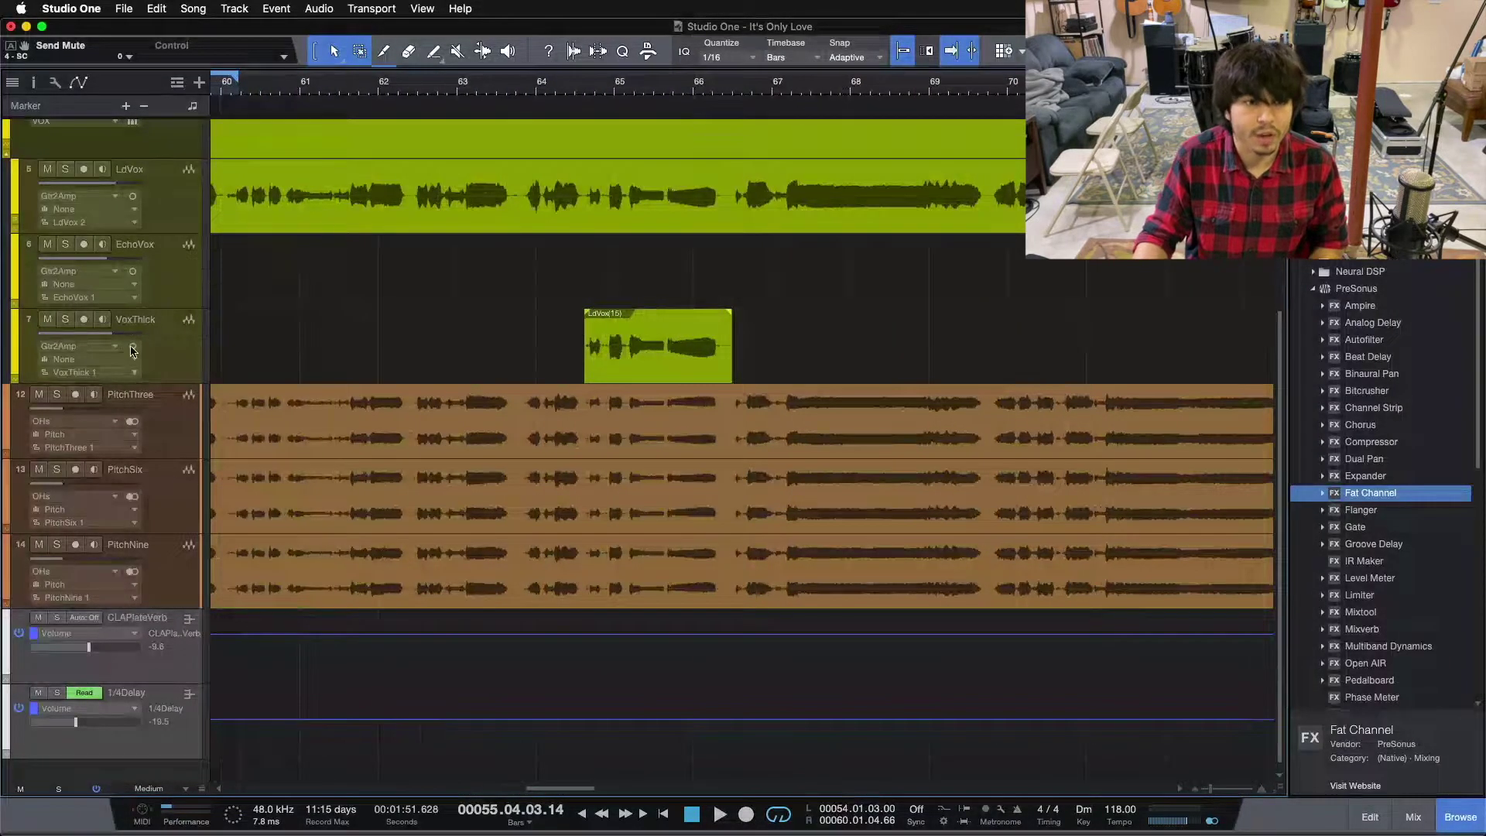
left_click(163, 345)
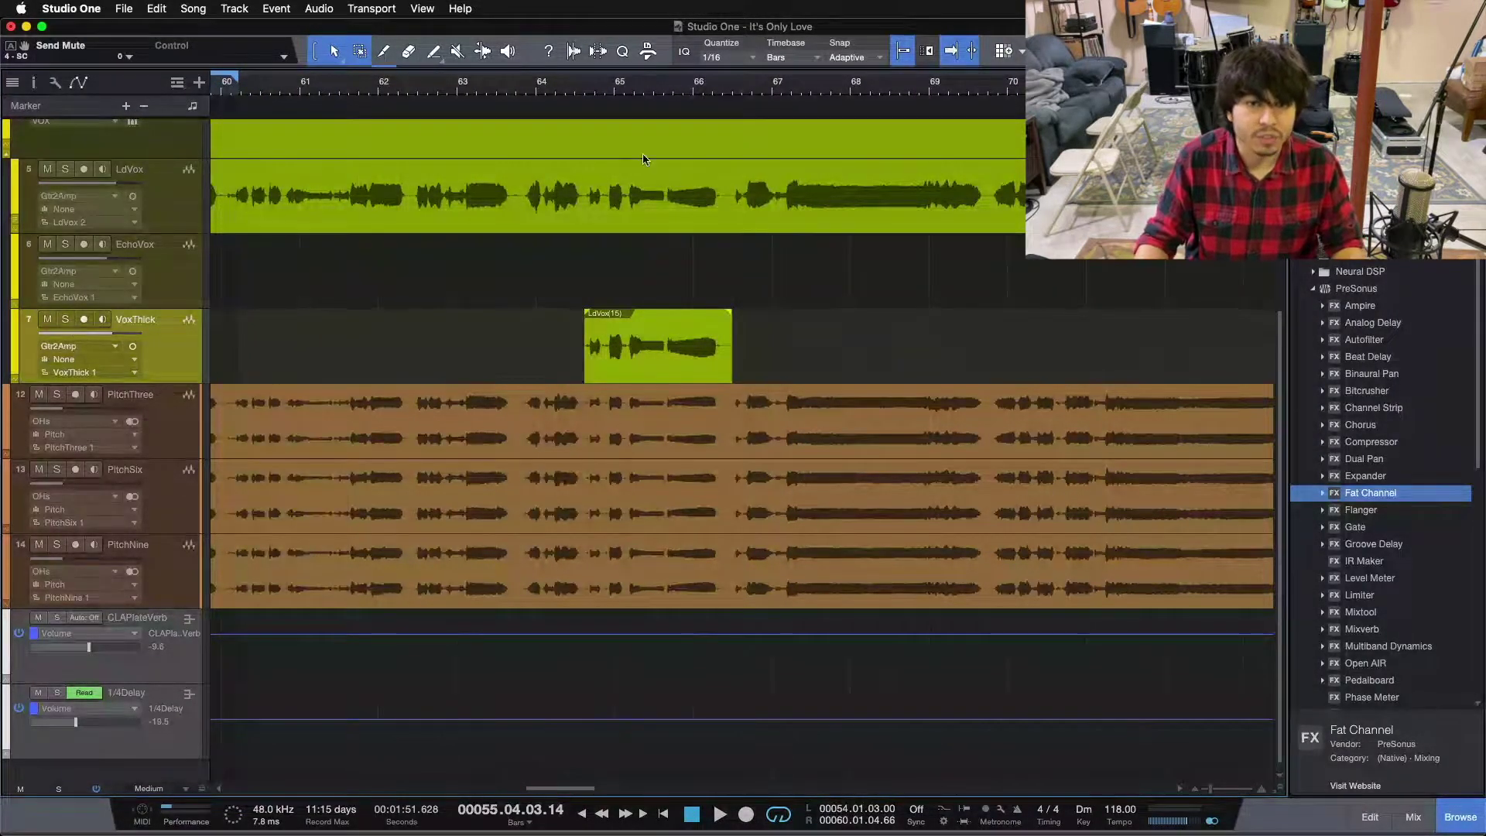
left_click(556, 87)
left_click(537, 92)
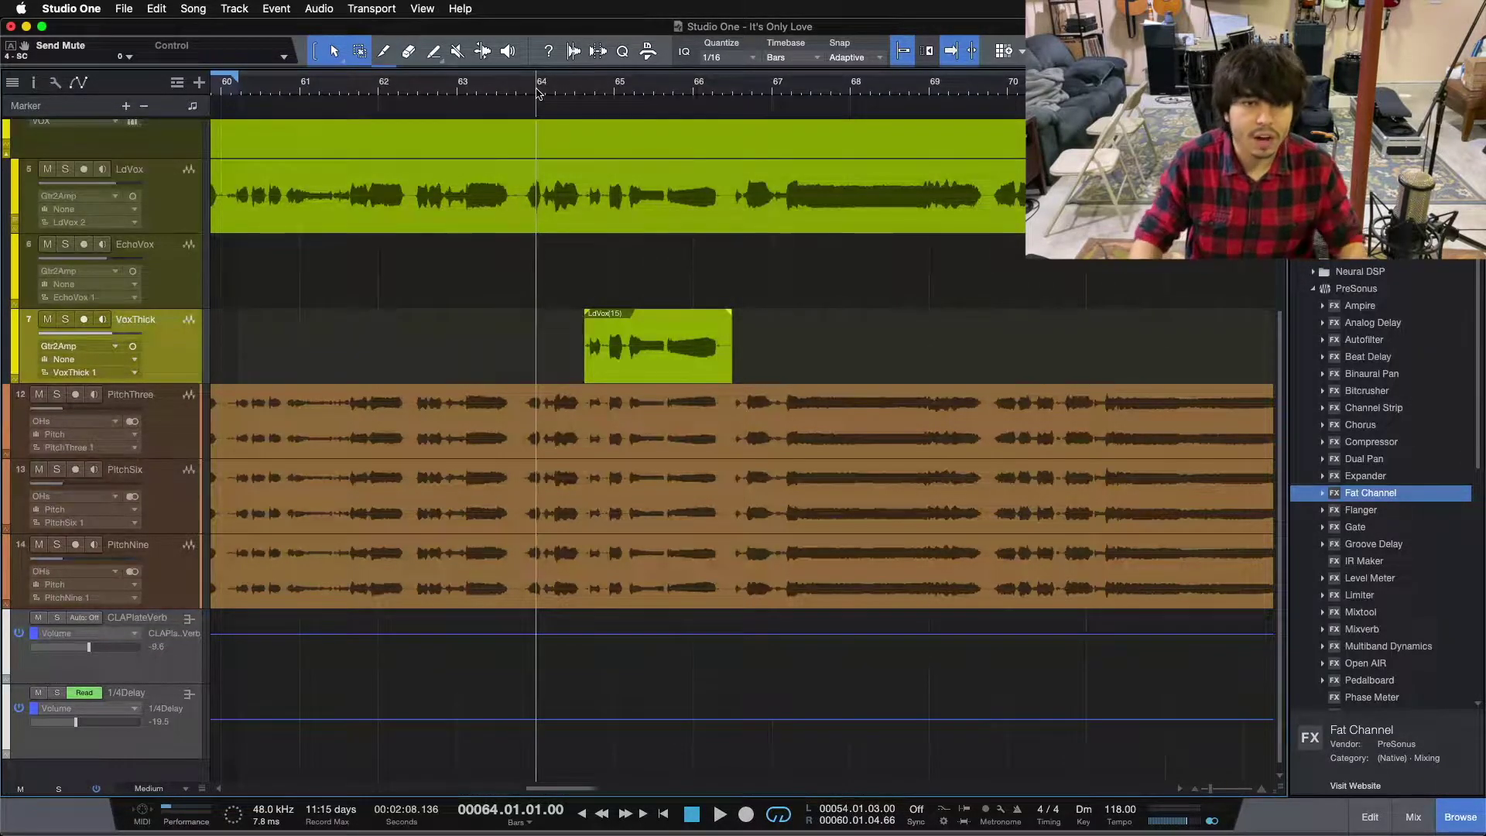
- Mute VoxThick and play the phrase from just before bar 64 through bar 66
left_click(523, 93)
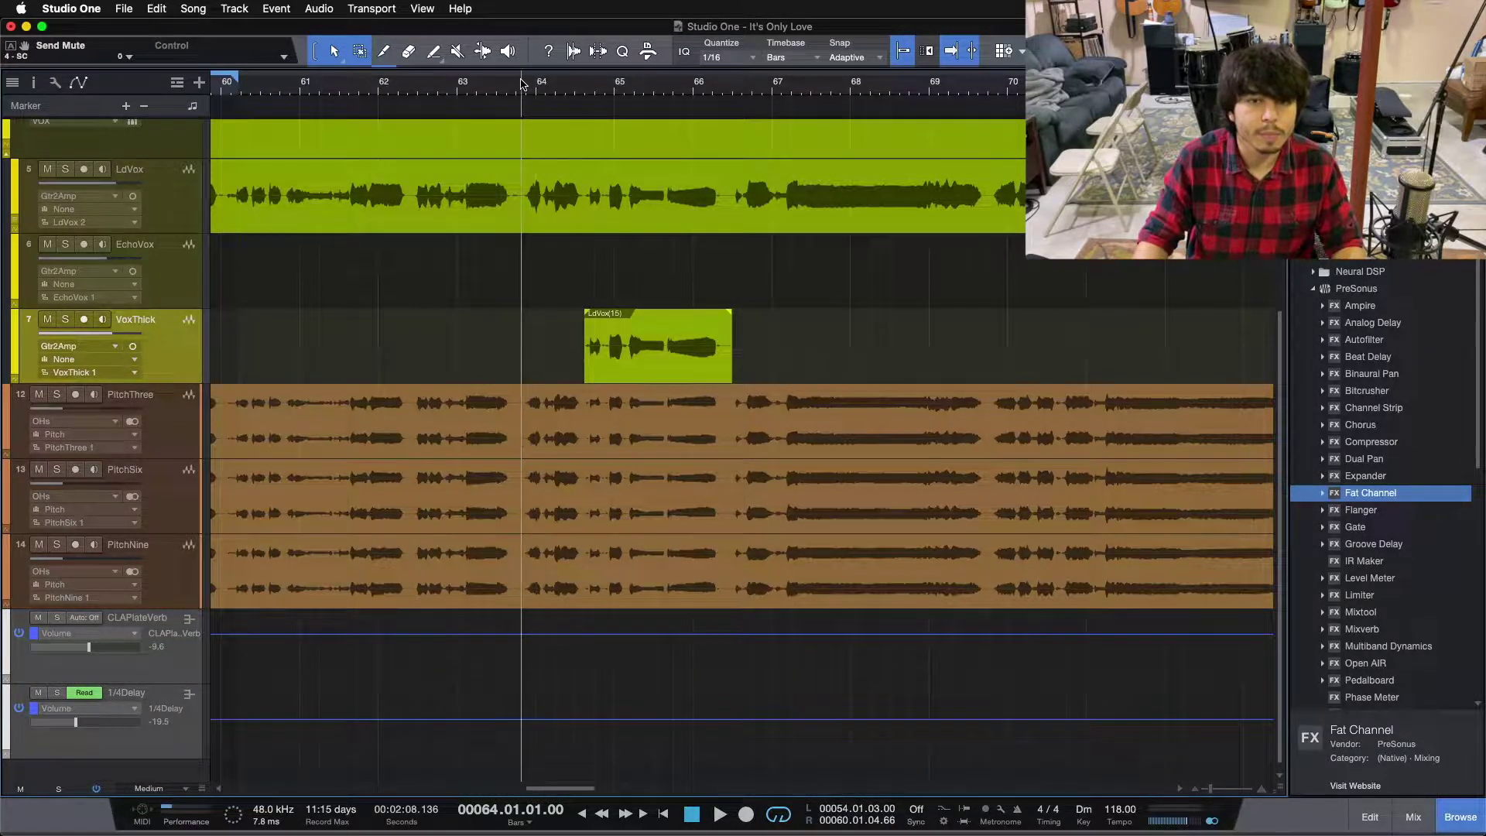
left_click(43, 318)
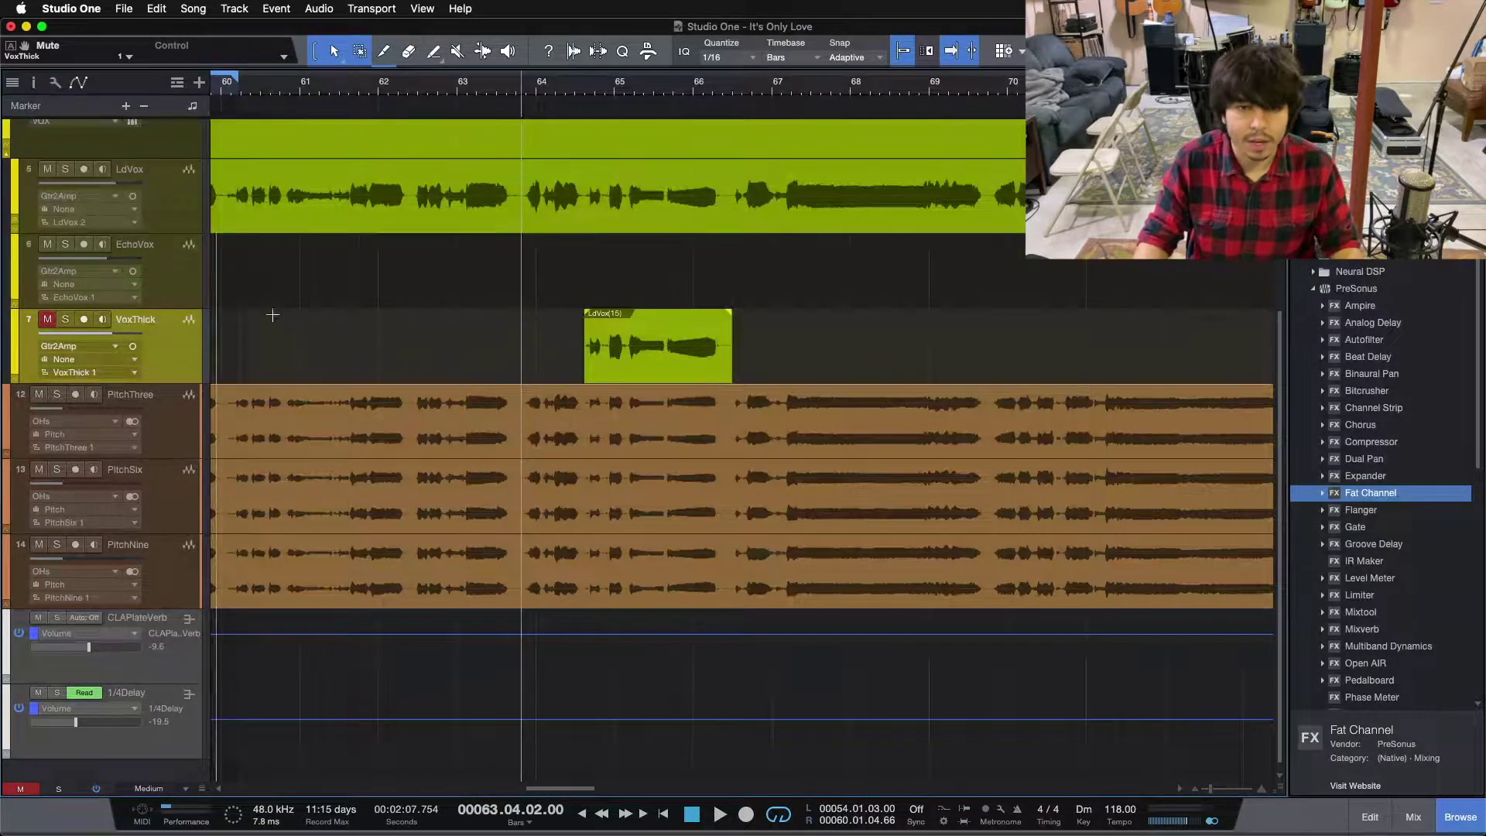
left_click_drag(570, 73, 523, 102)
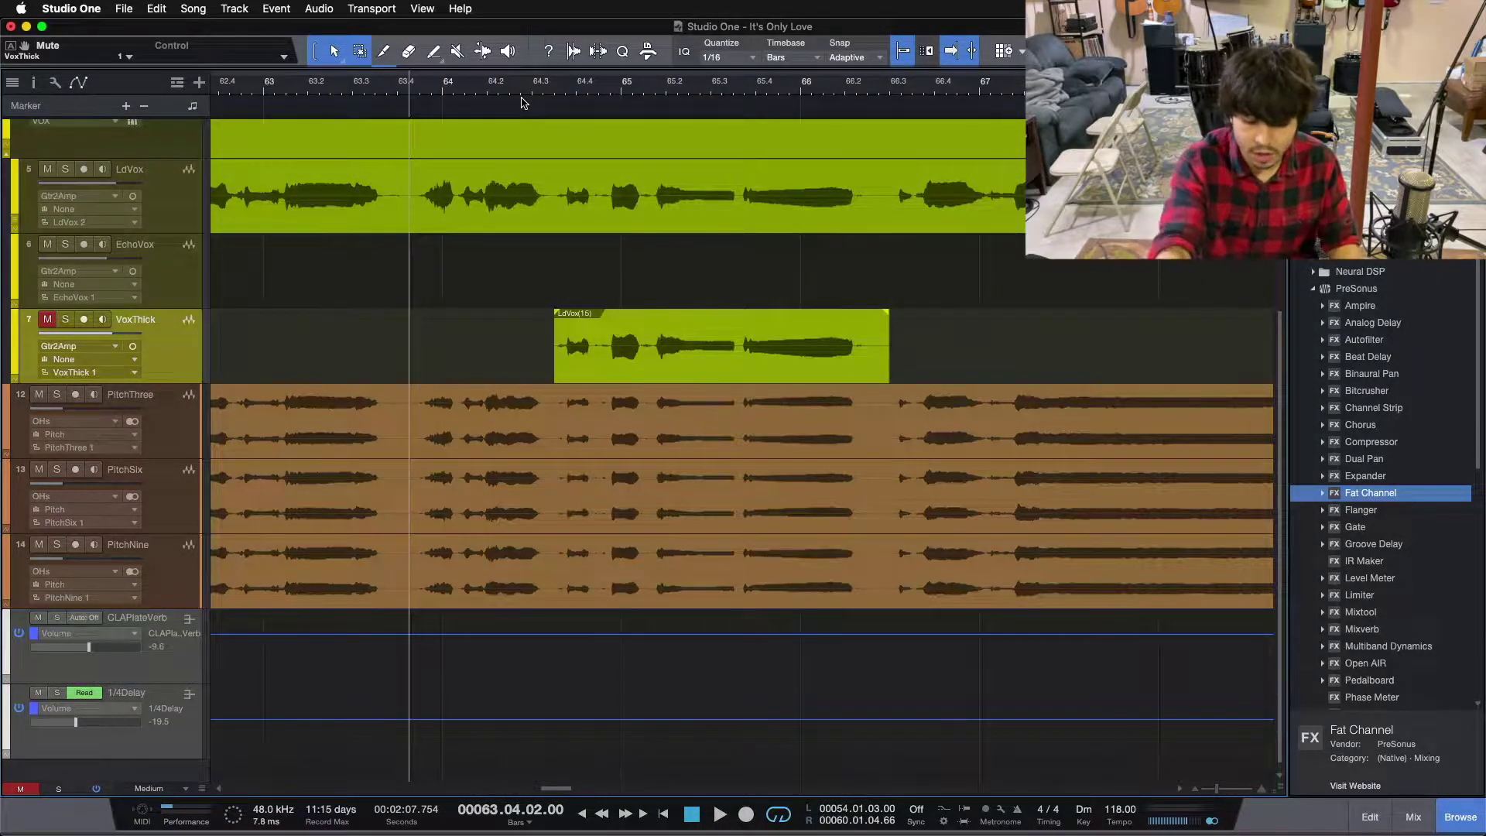
key("space")
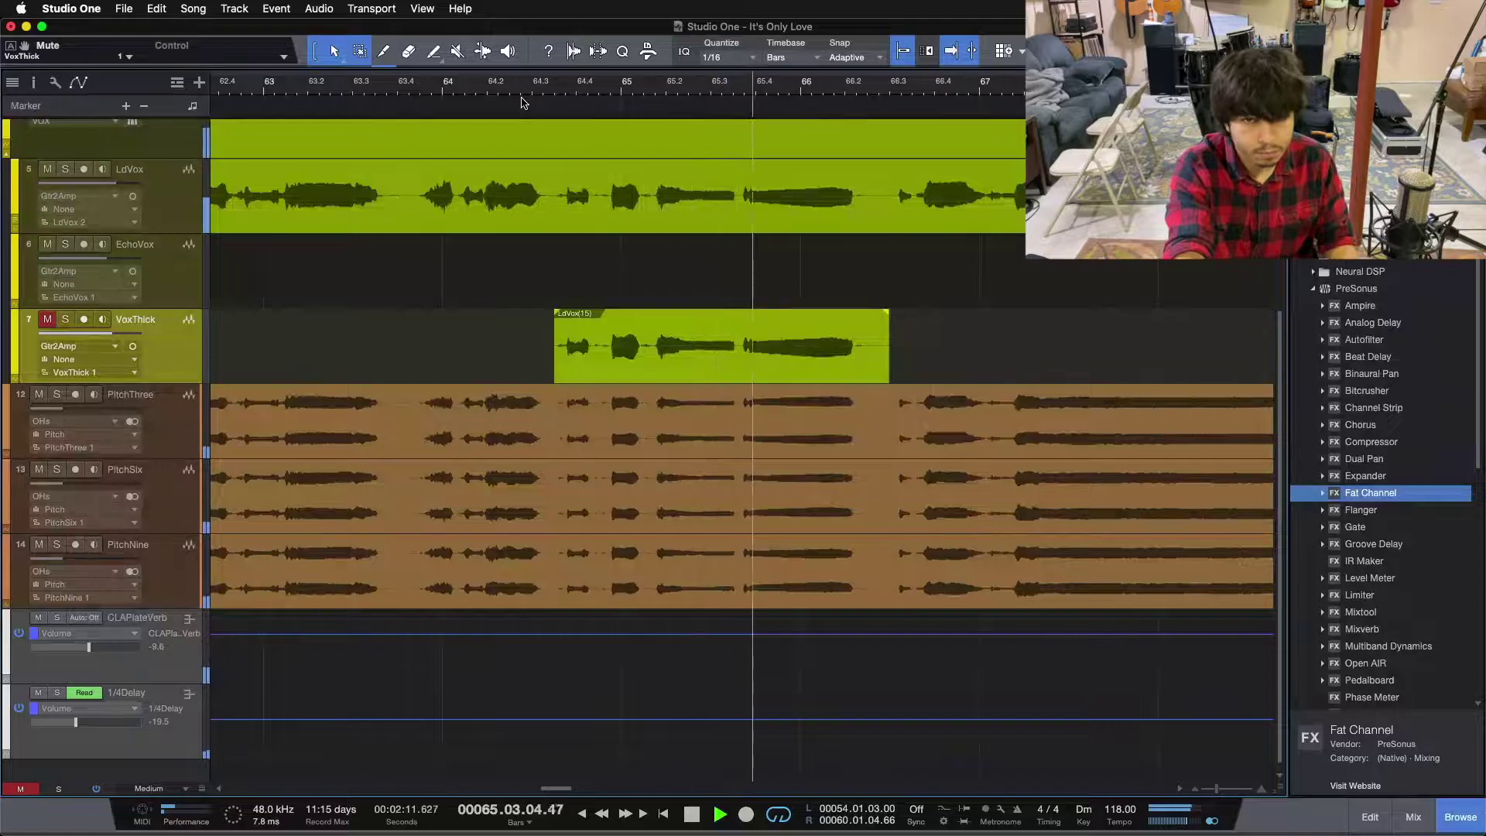
key("space")
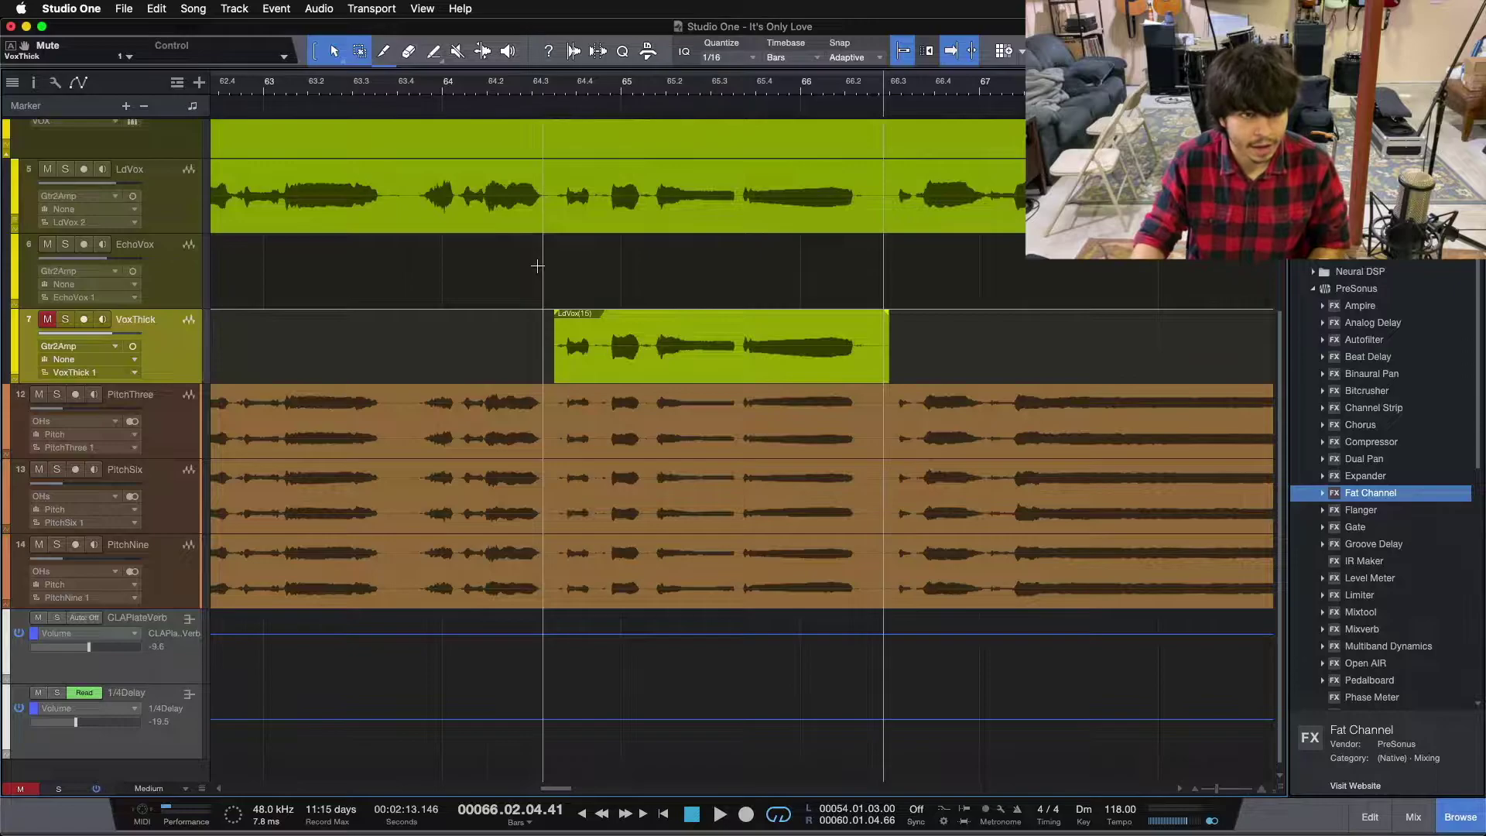
- Unmute VoxThick, set playback at 64.3.3, solo VoxThick, and show the Console
left_click(47, 319)
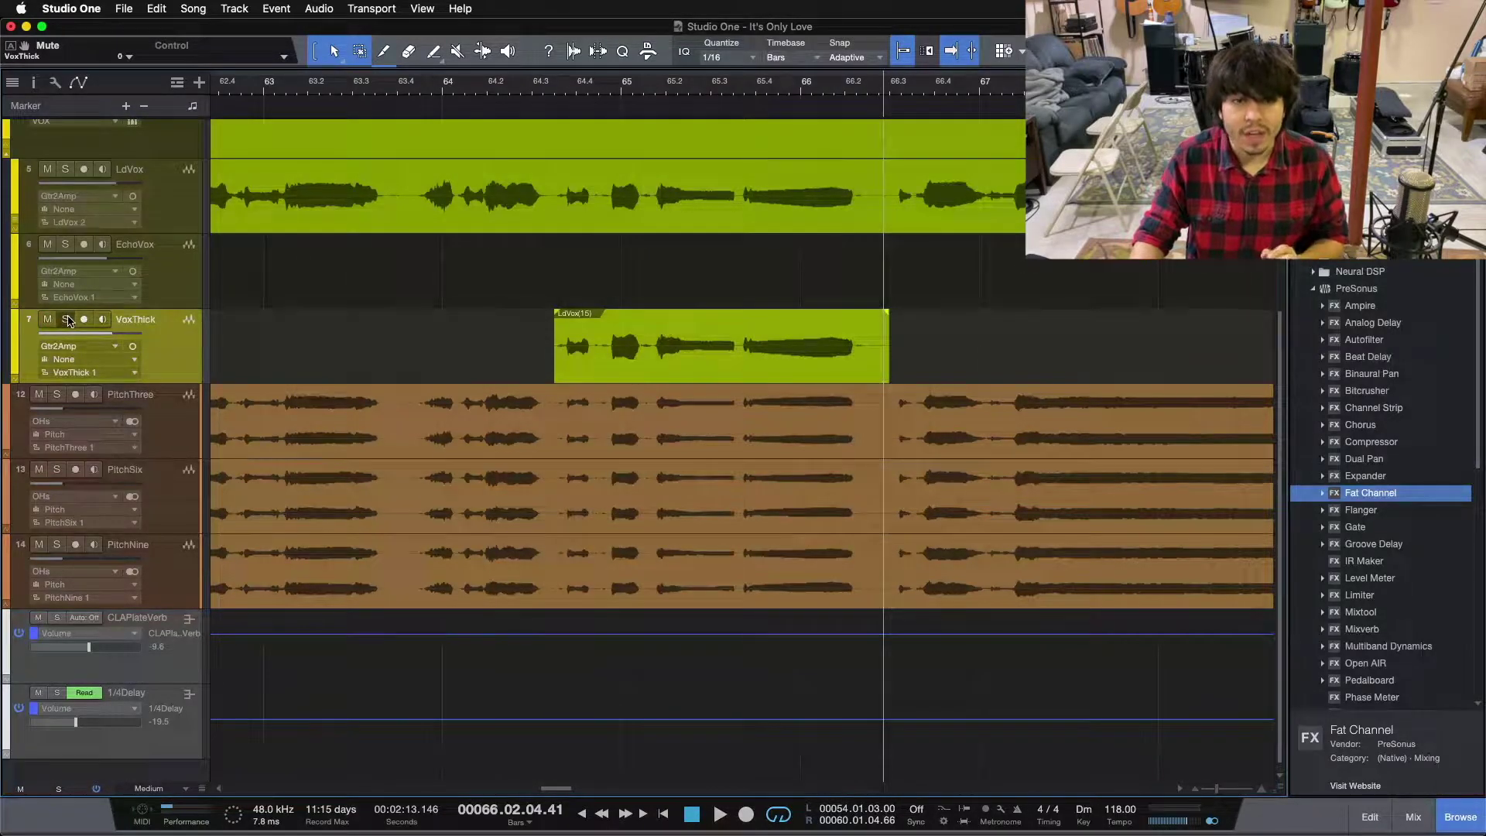
left_click_drag(554, 178, 886, 176)
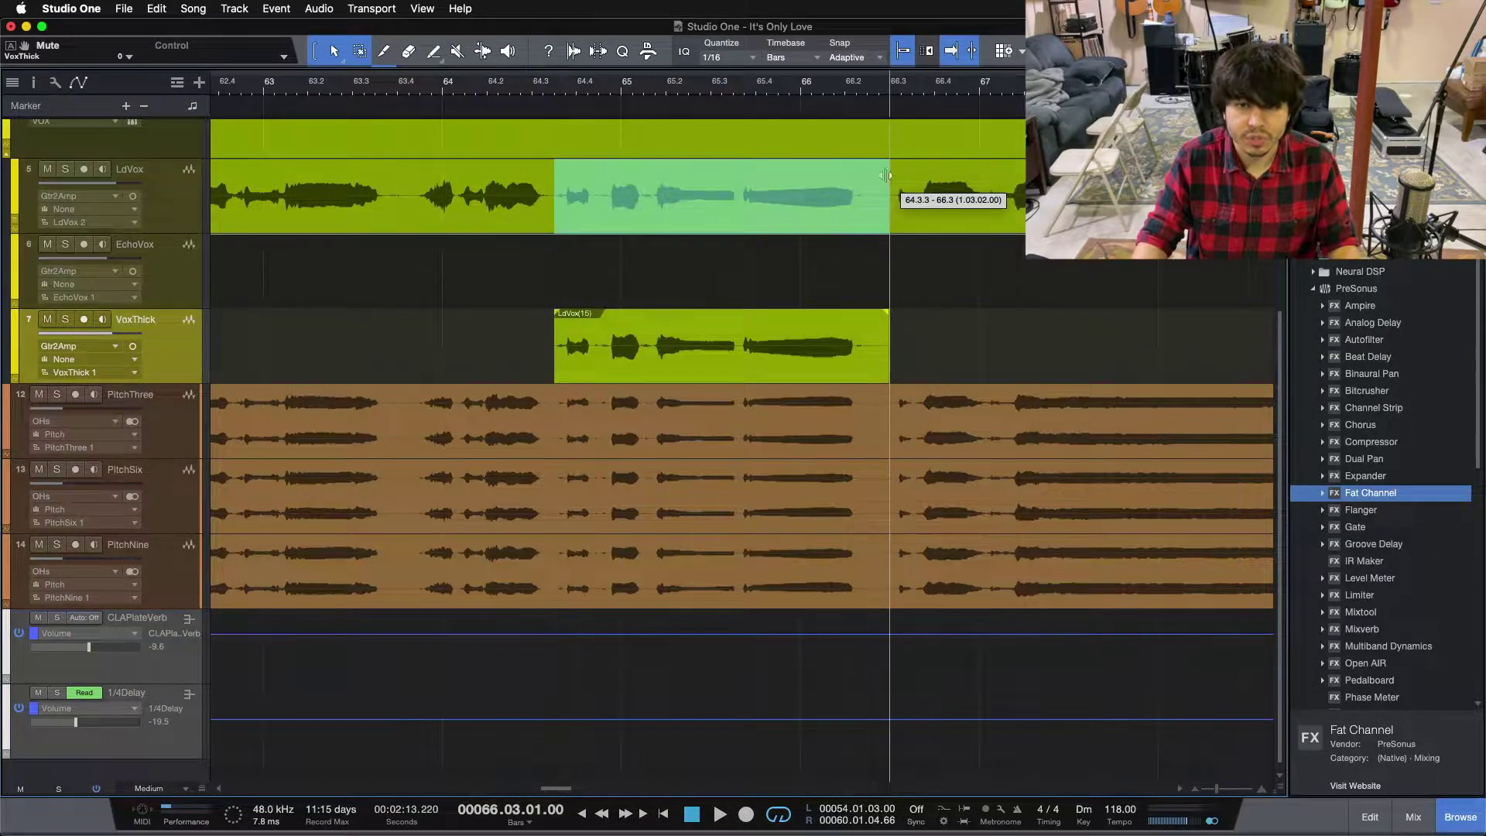
left_click(553, 281)
left_click(65, 319)
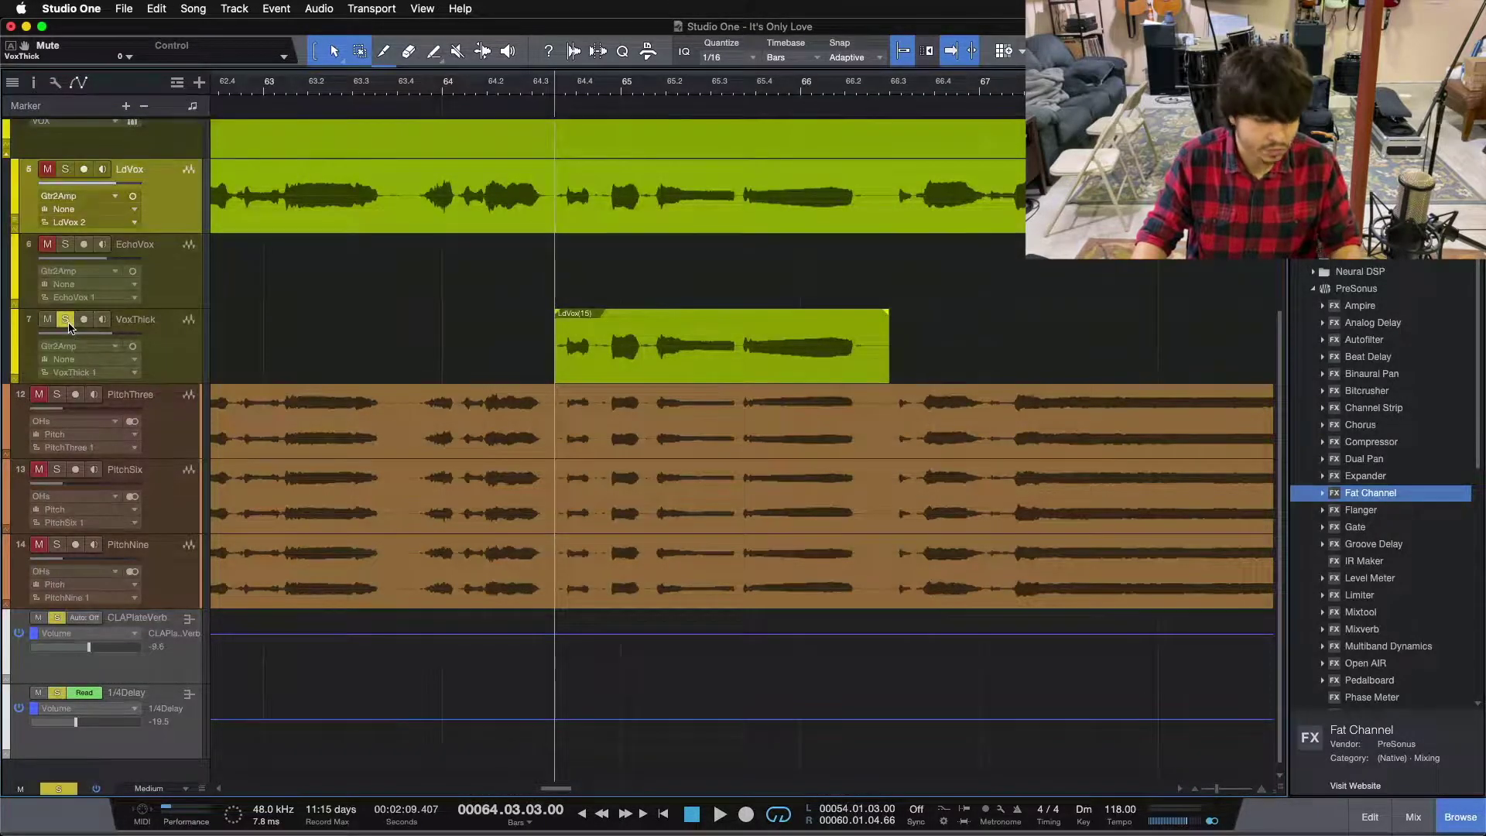
key("F3")
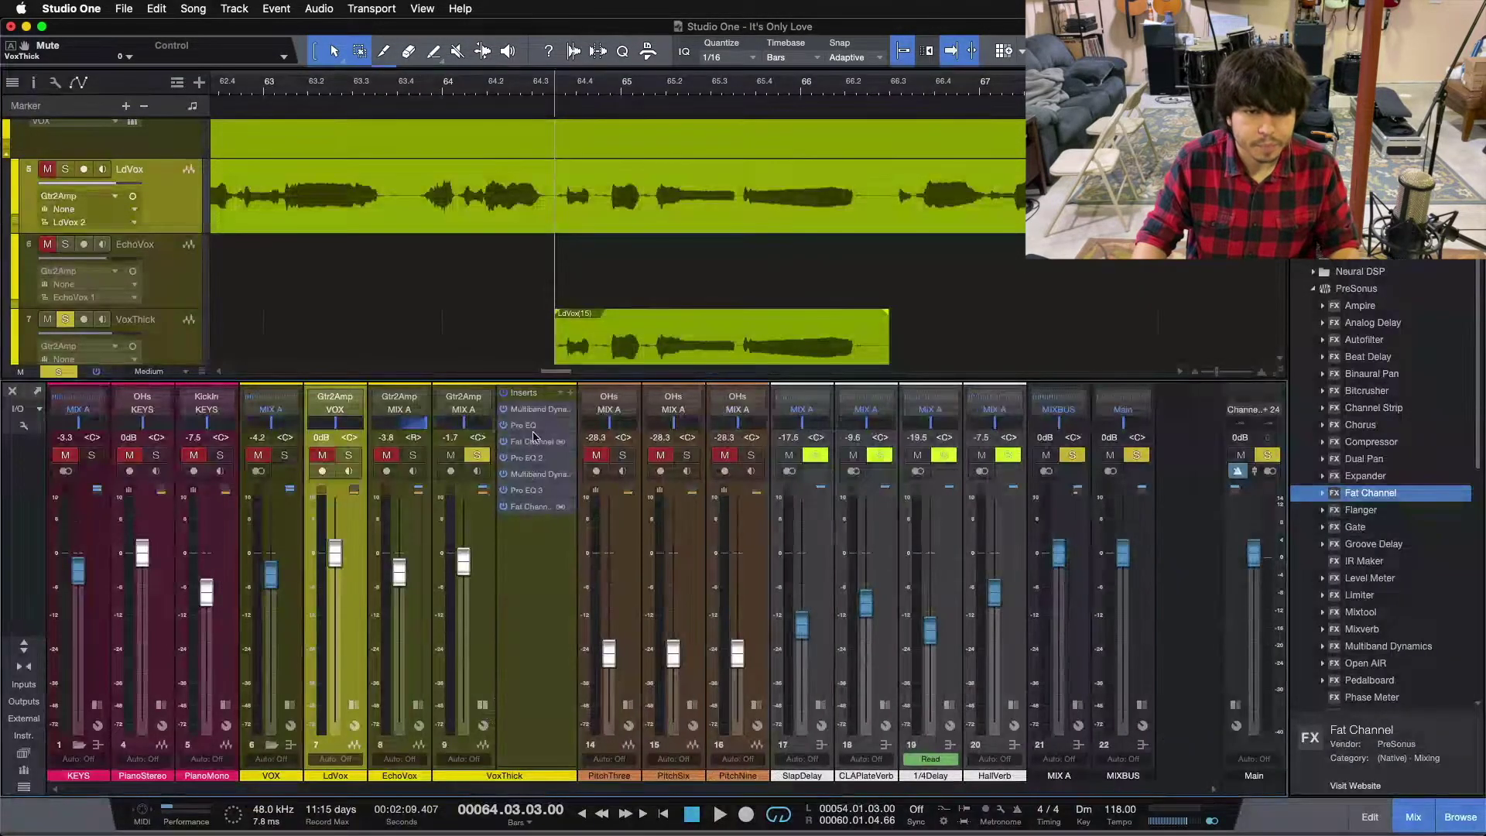
double_click(534, 414)
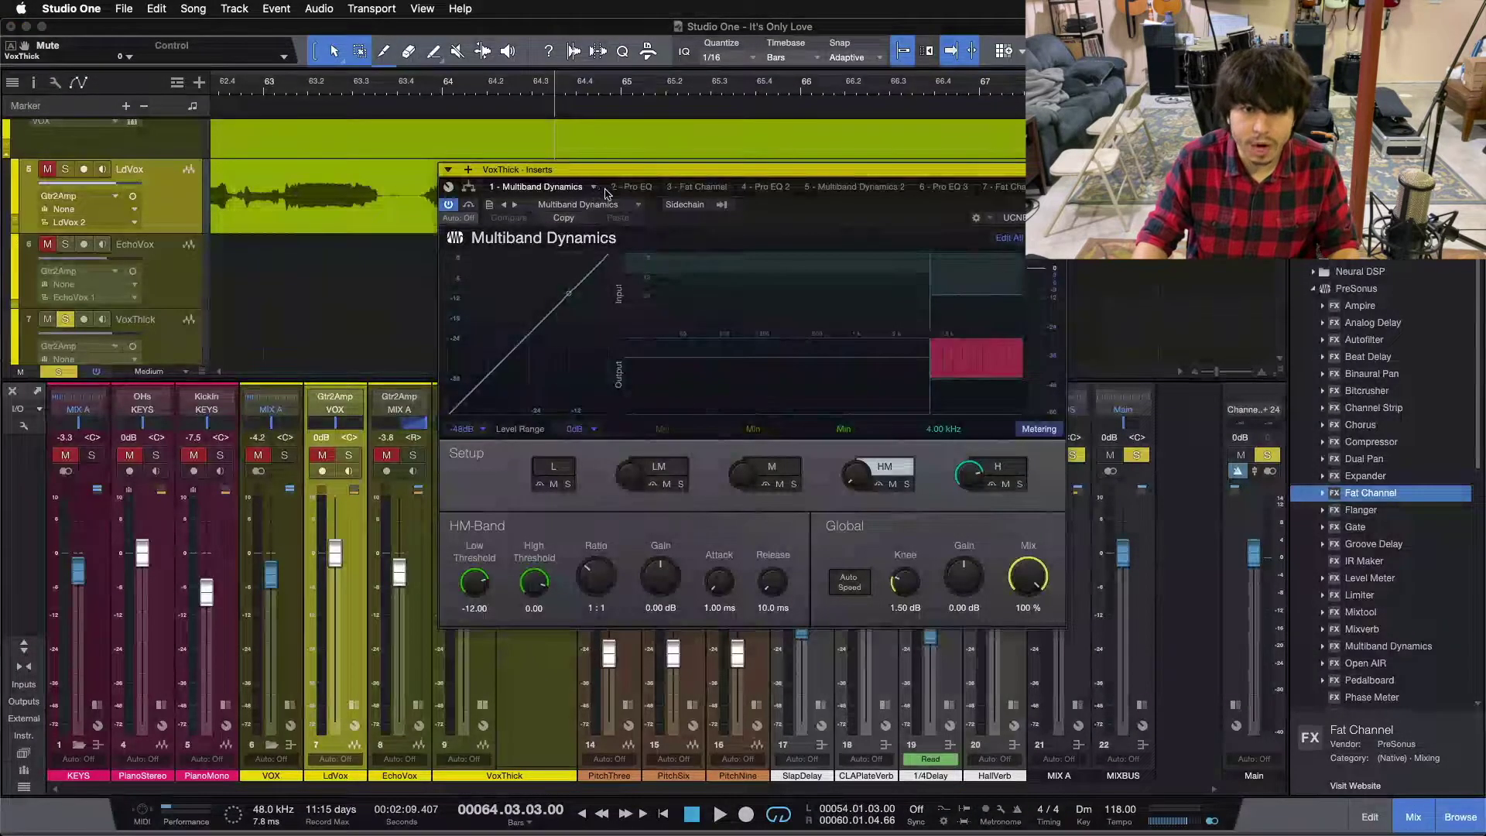
left_click(689, 192)
left_click(683, 188)
left_click(751, 188)
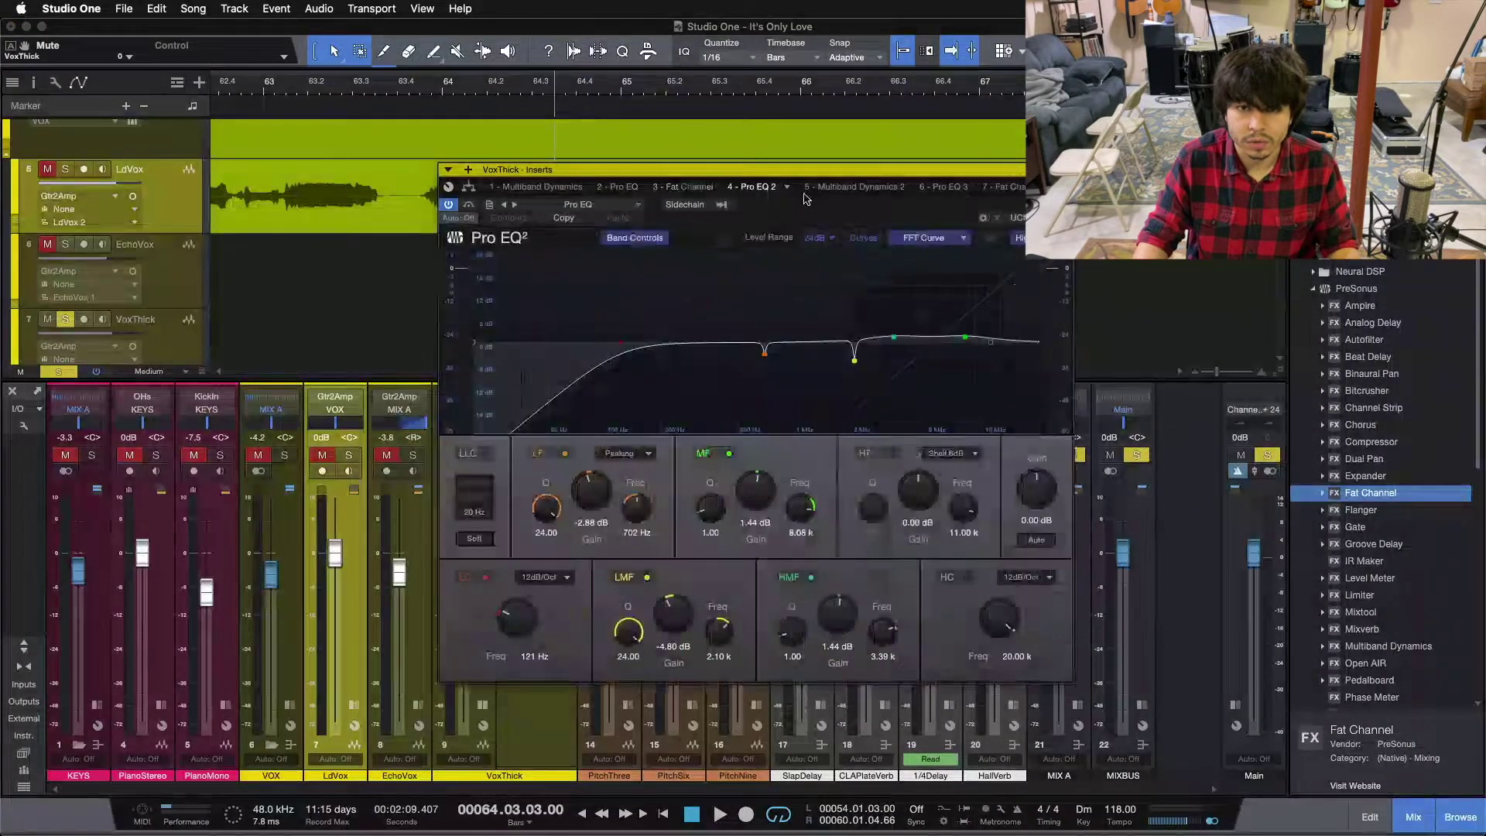
left_click(824, 189)
left_click(924, 188)
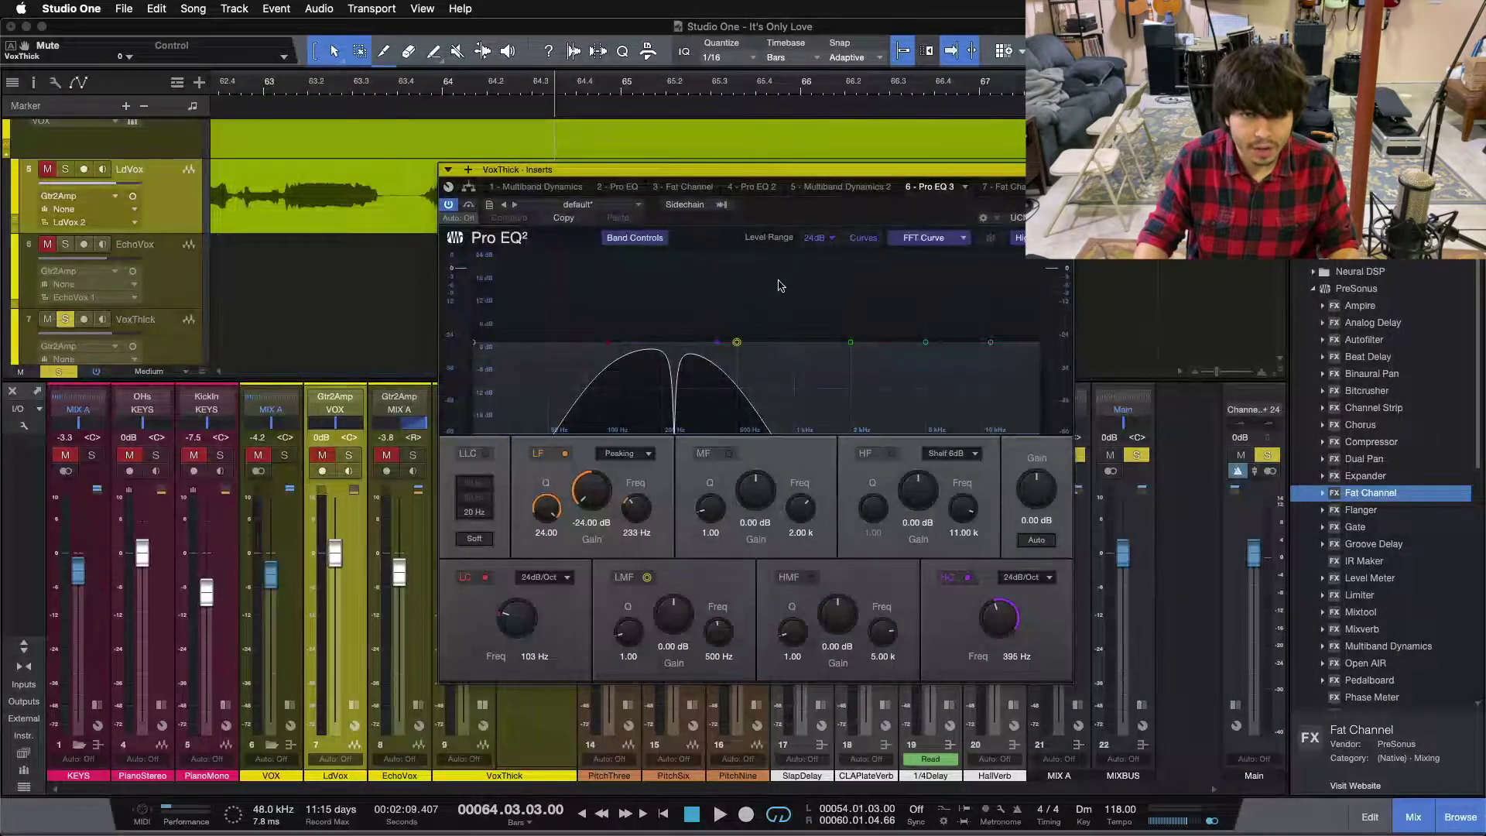
left_click_drag(793, 170, 948, 164)
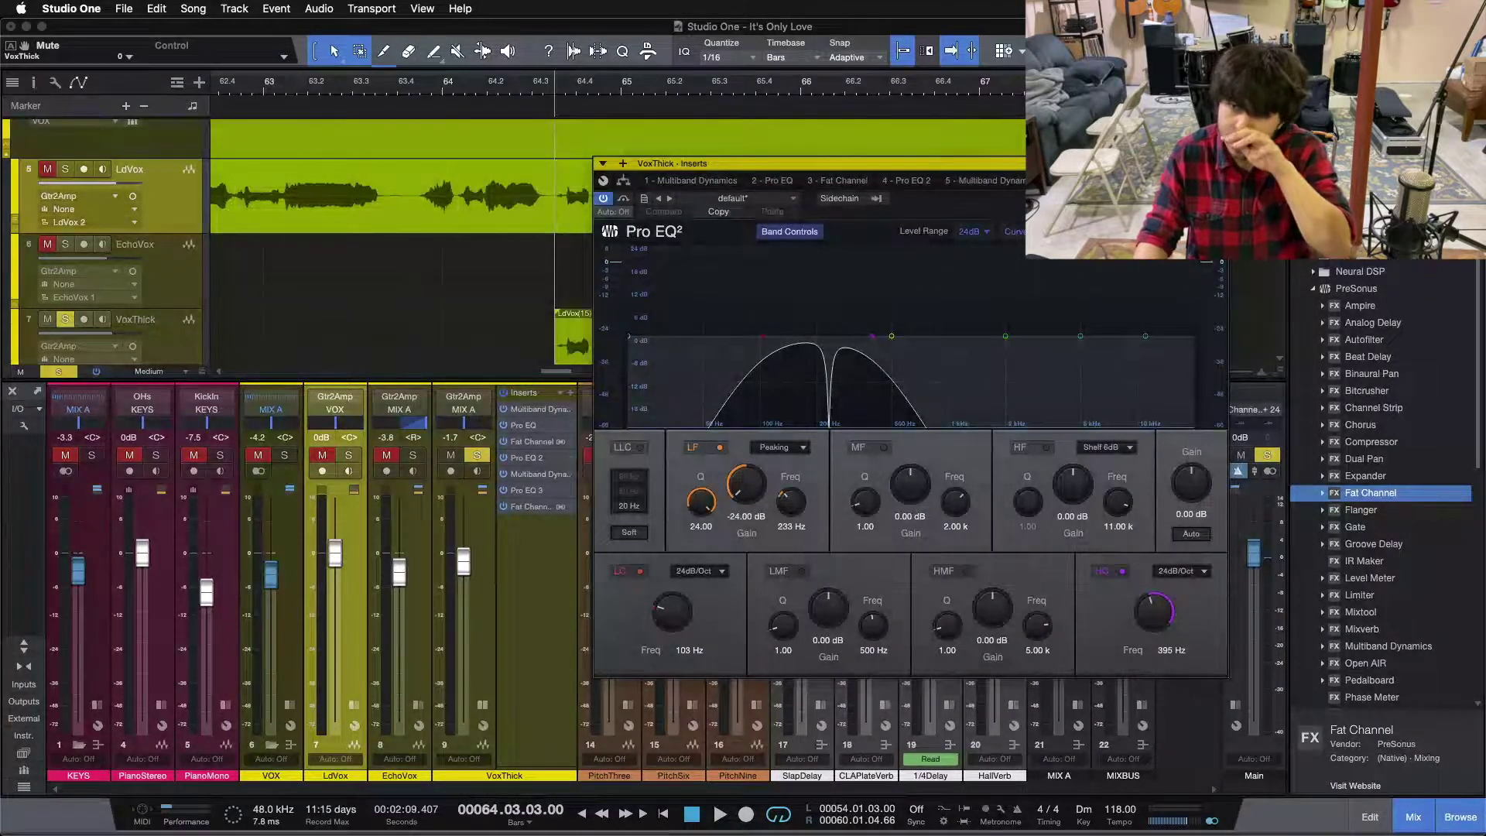
key("super+w")
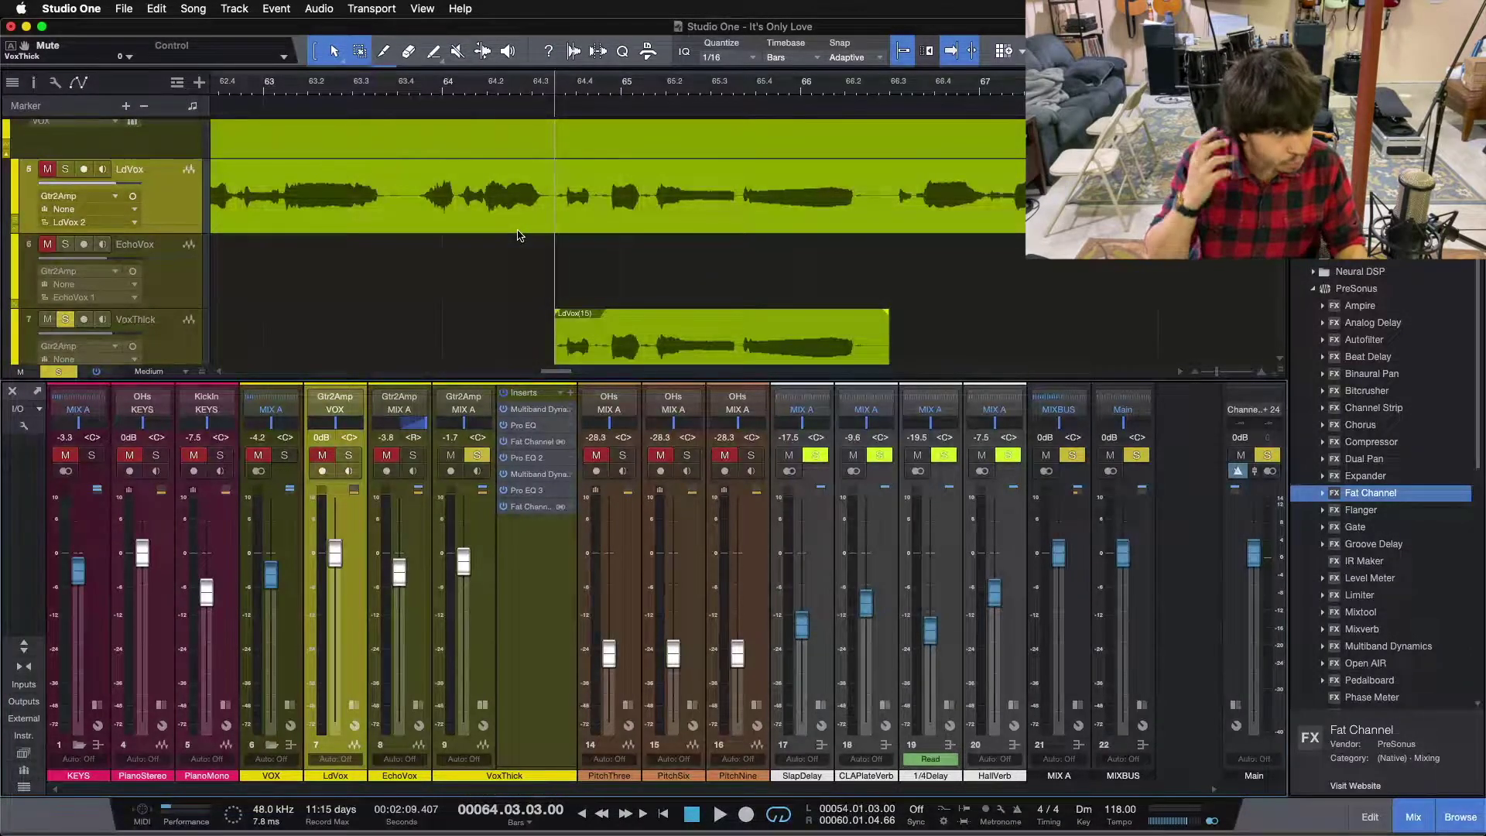
- Audition the thin vocal phrase and bring up VoxThick's Pro EQ 3 insert
key("space")
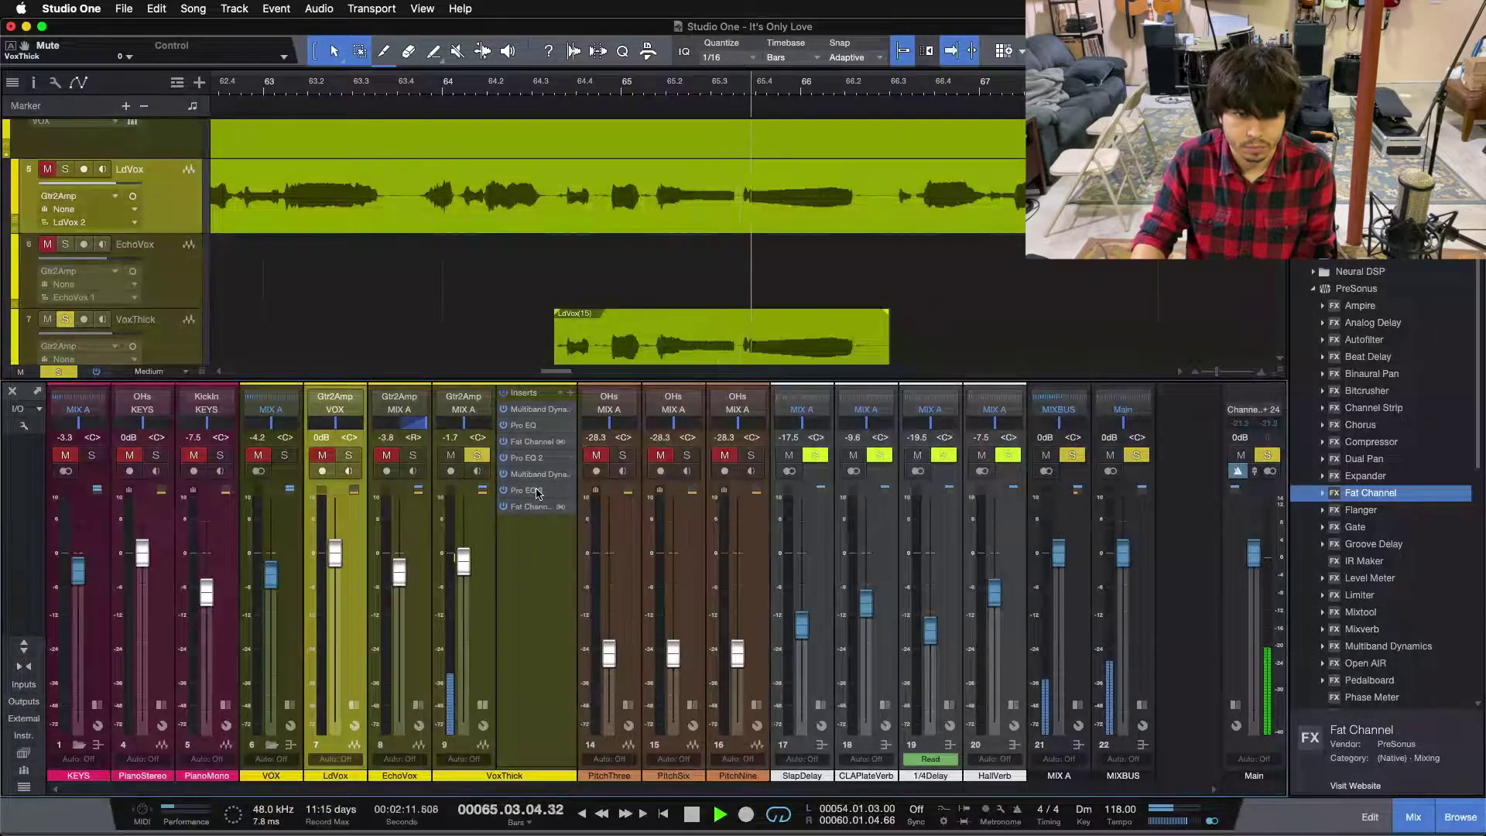
key("space")
key("space")
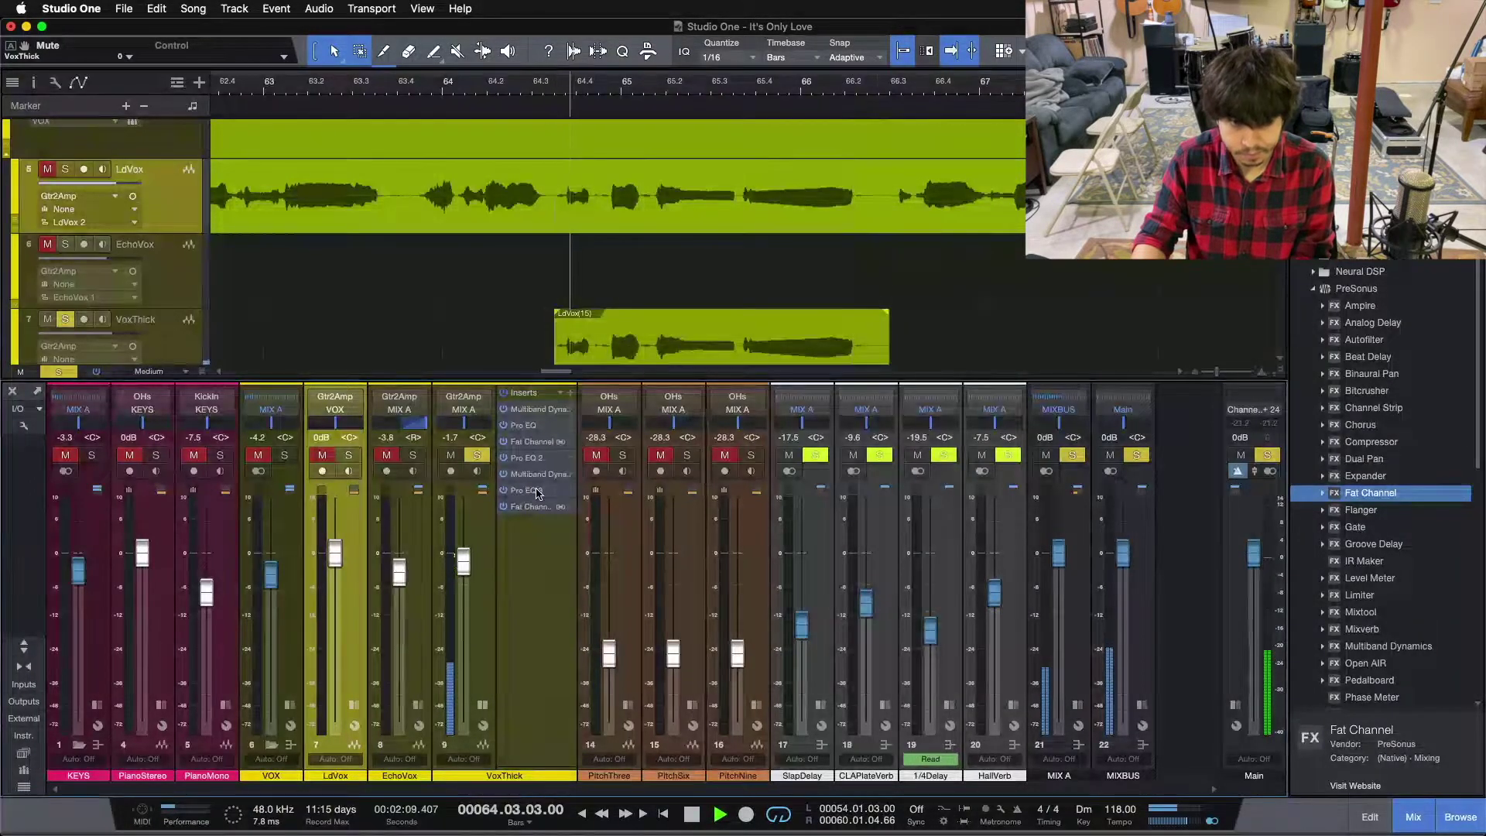
left_click(538, 492)
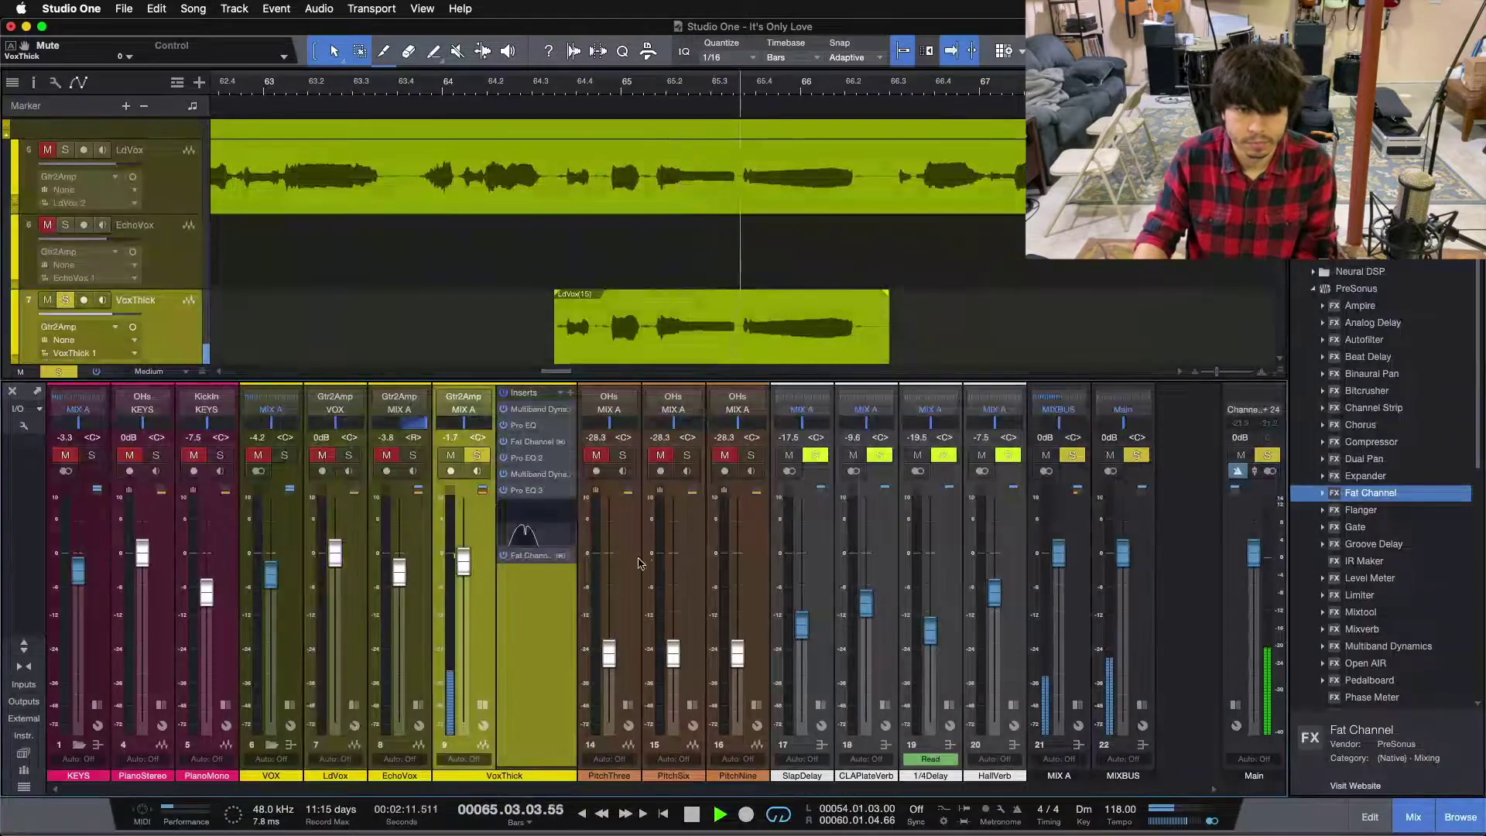
key("space")
key("space")
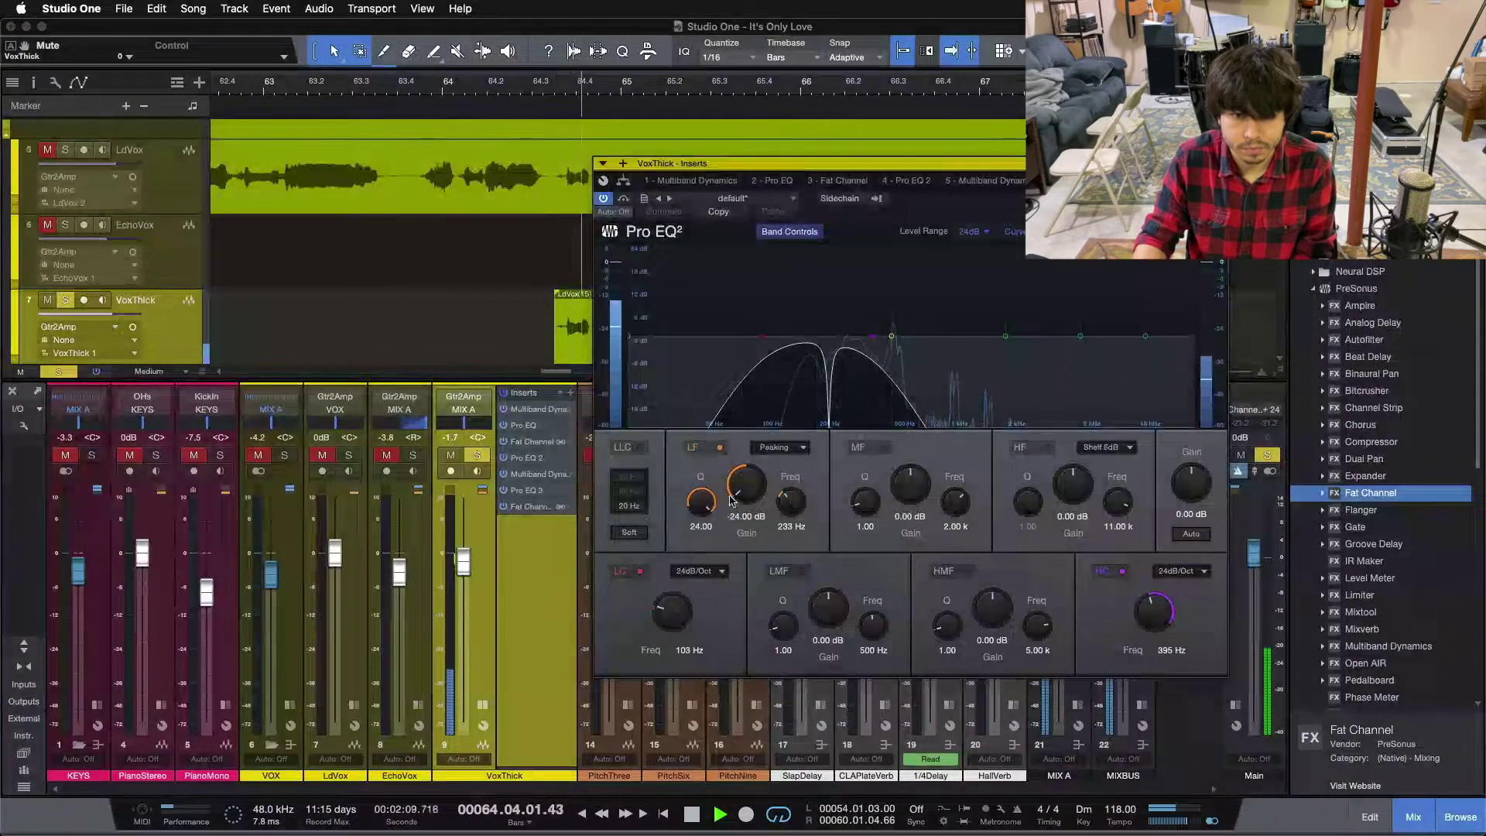
- Trial a 22 dB boost on the 233 Hz band, revert it to -24 dB, and switch to Fat Channel XT
left_click_drag(746, 486, 733, 354)
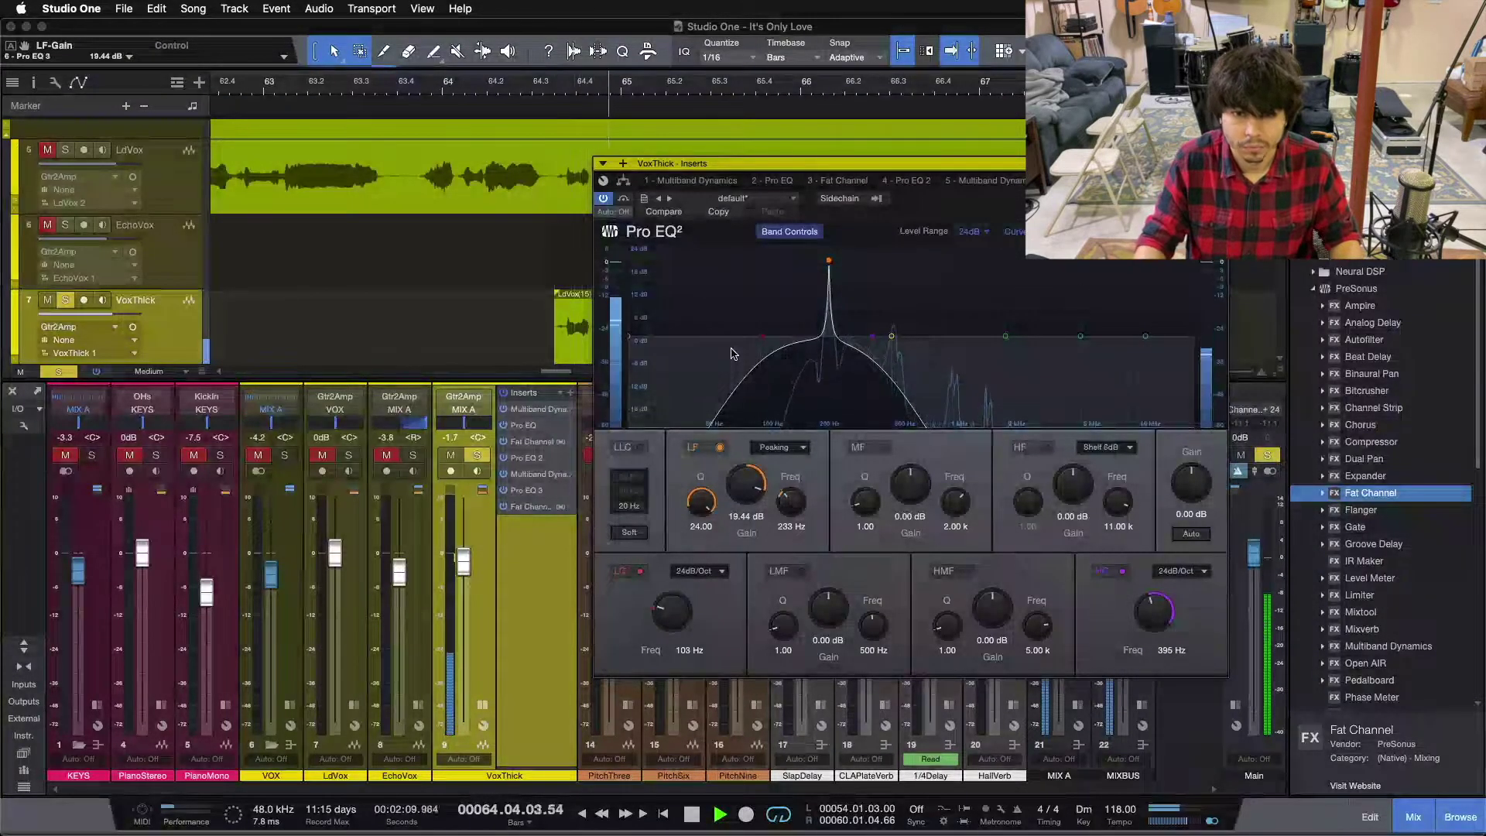
key("super+z")
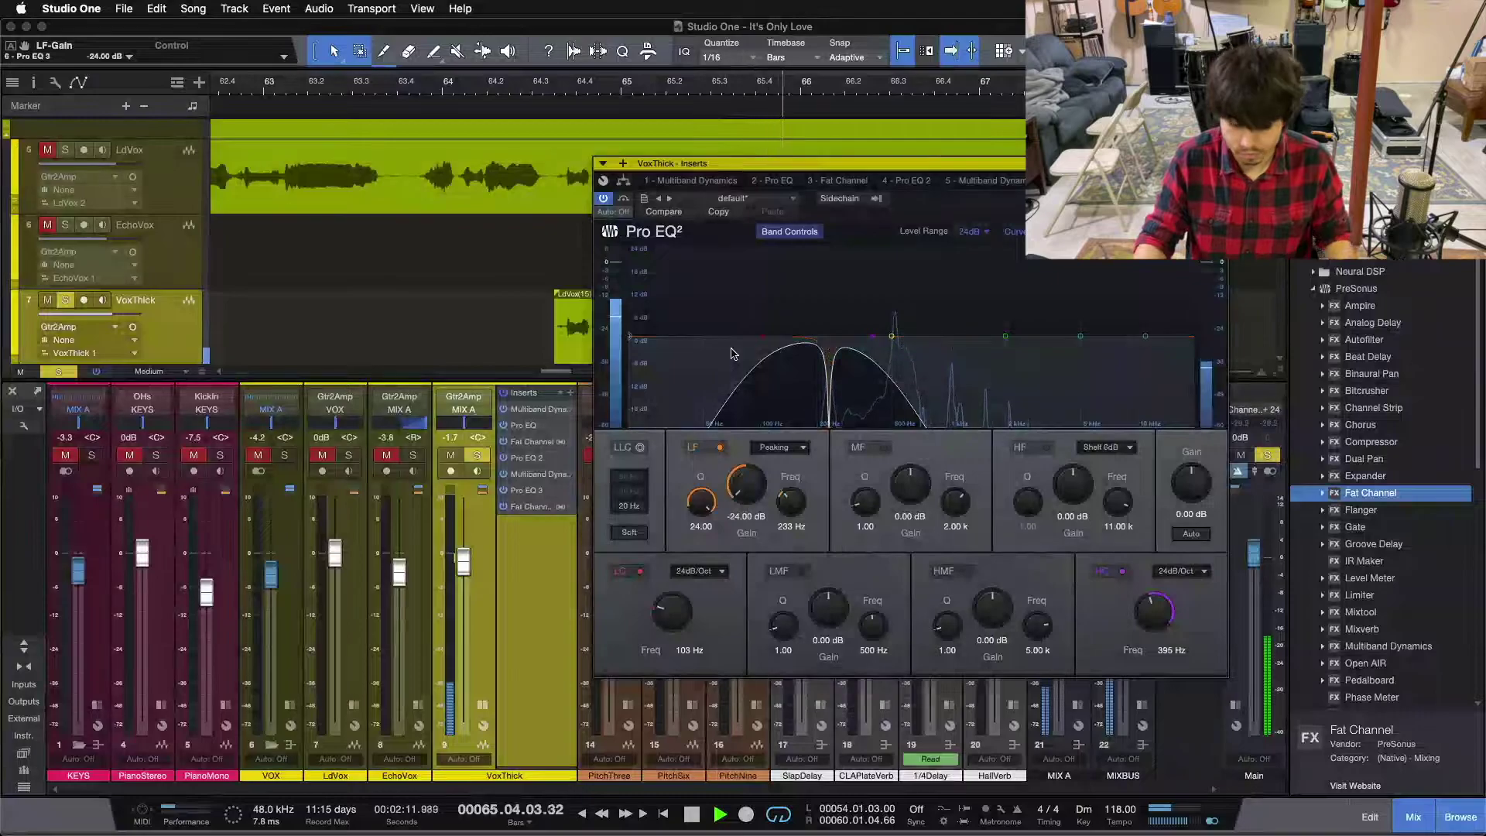
key("space")
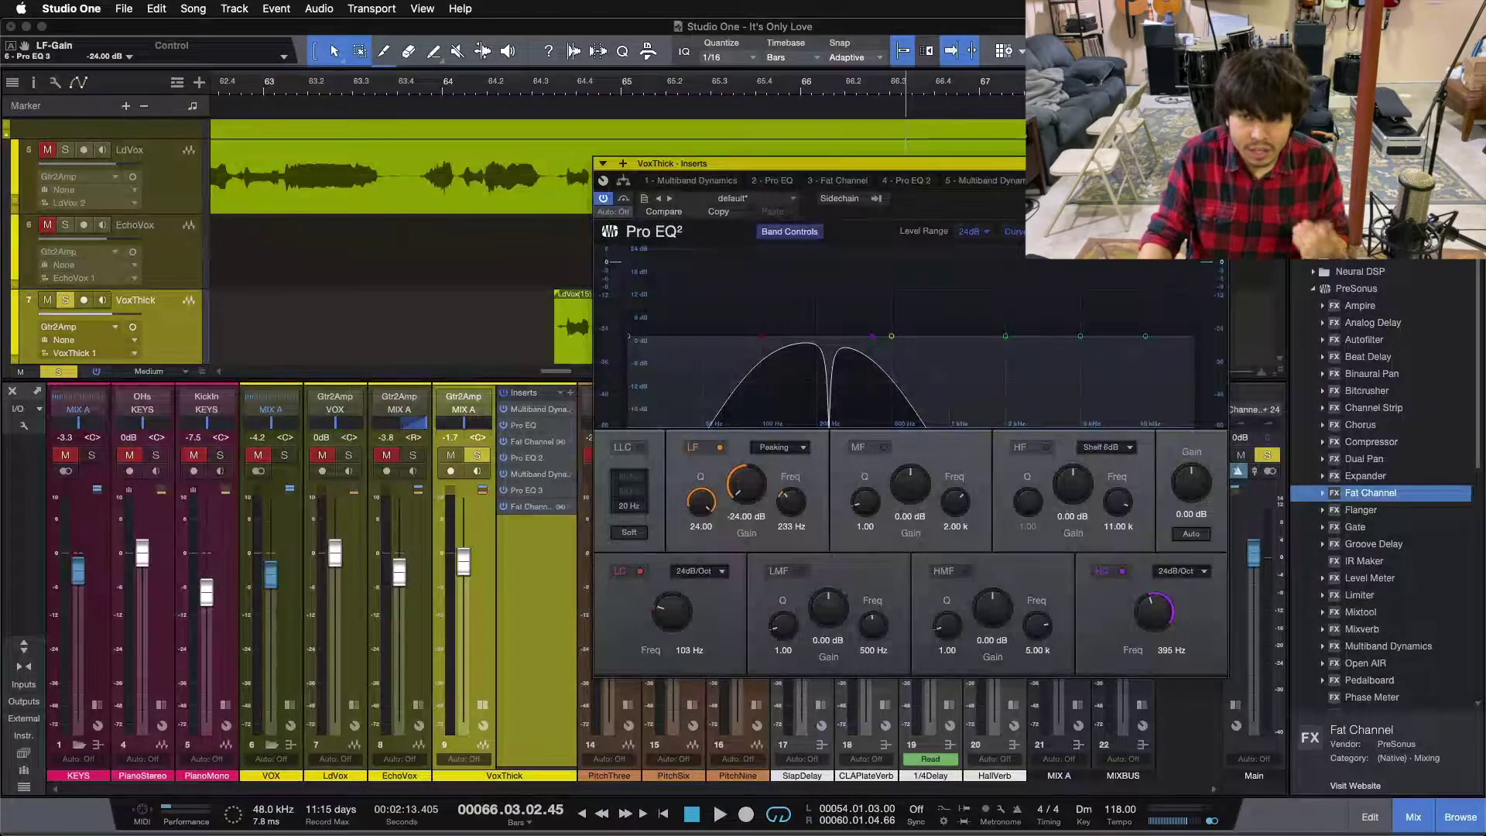
left_click(844, 180)
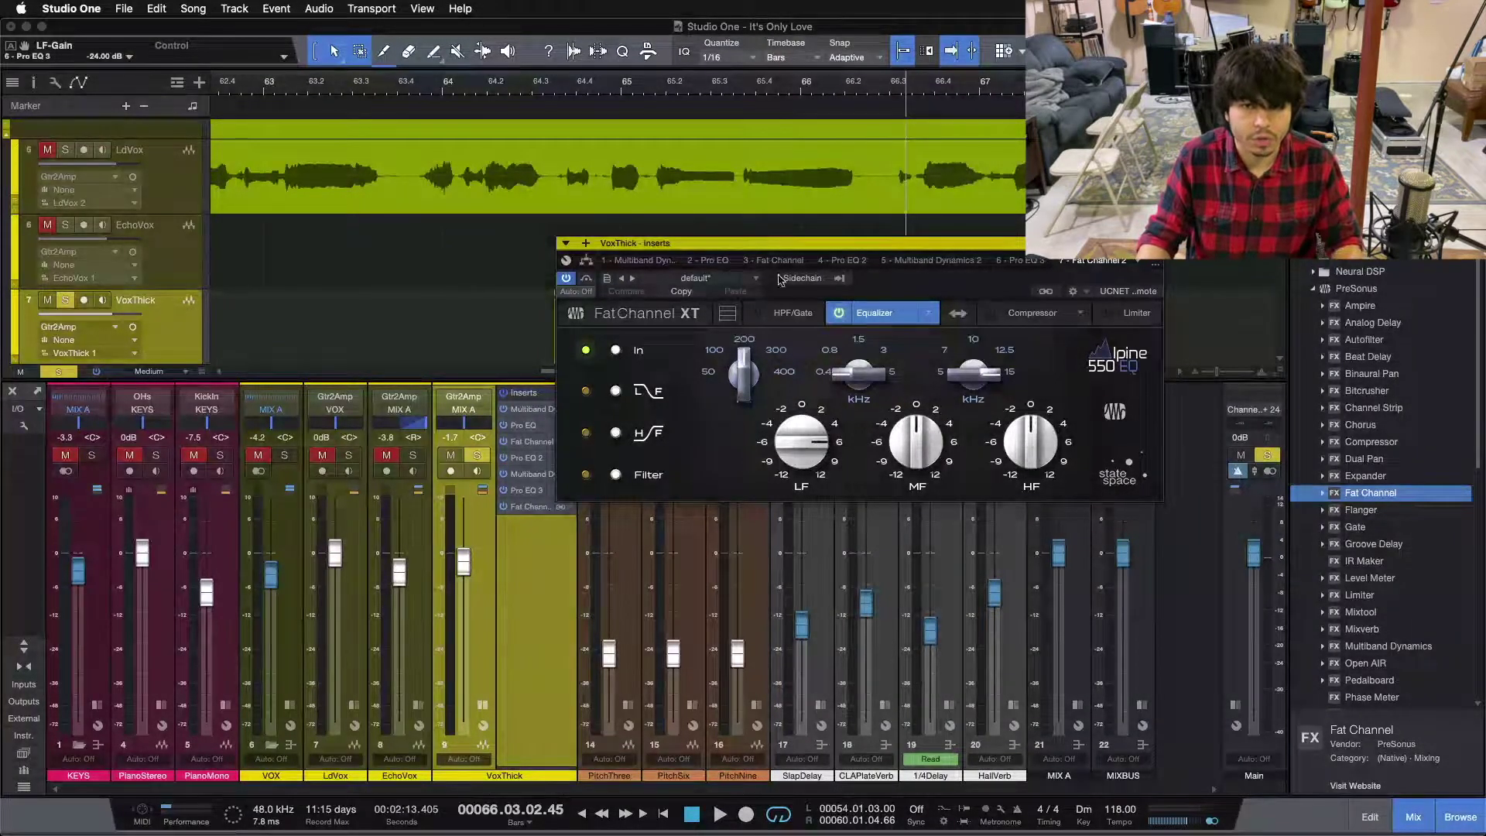
- Compare the Pro EQ 3 and Fat Channel inserts, then engage the Fat Channel equalizer
left_click(1012, 263)
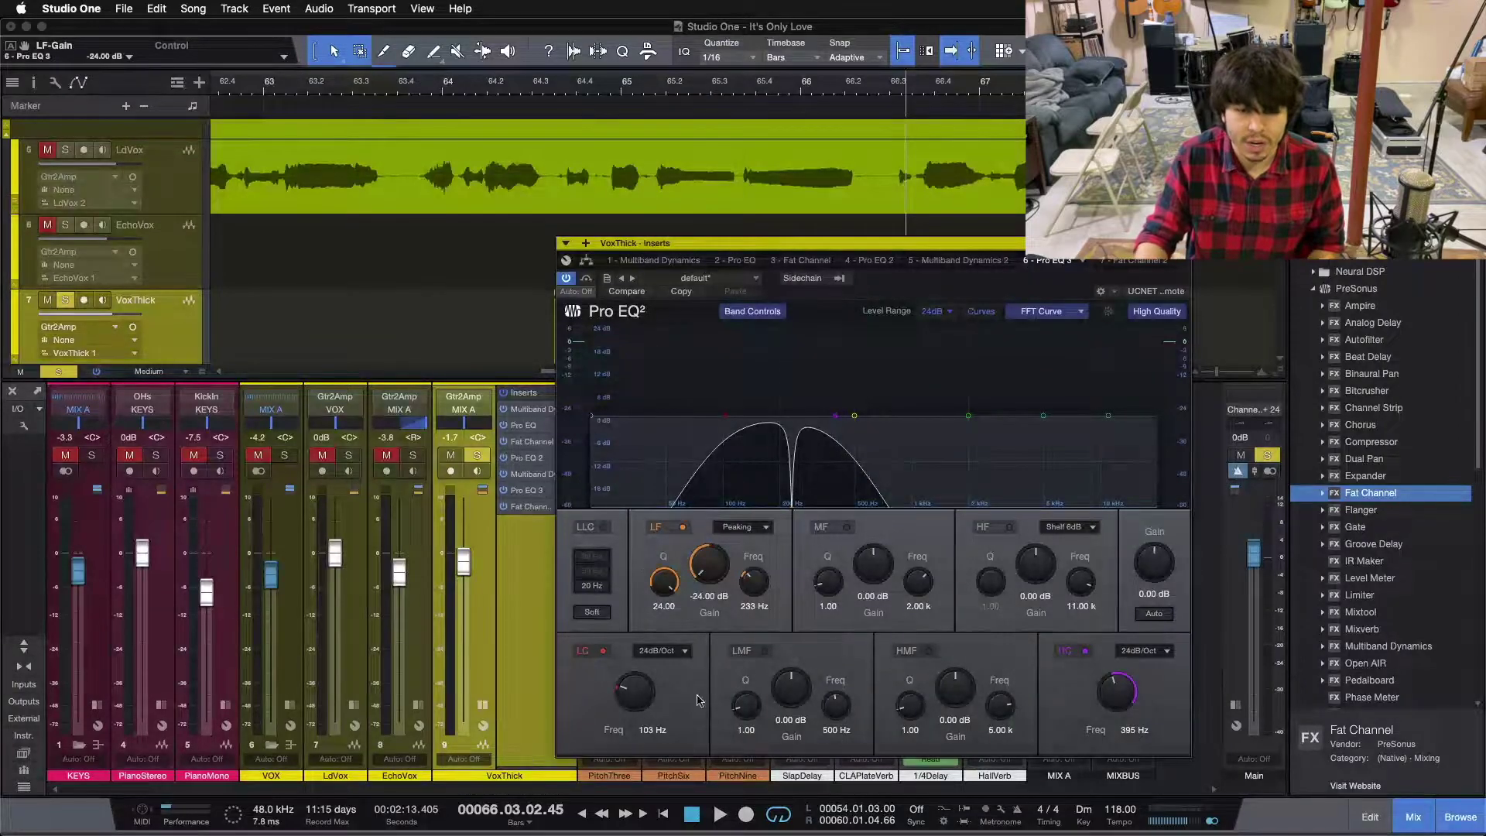
left_click(1113, 262)
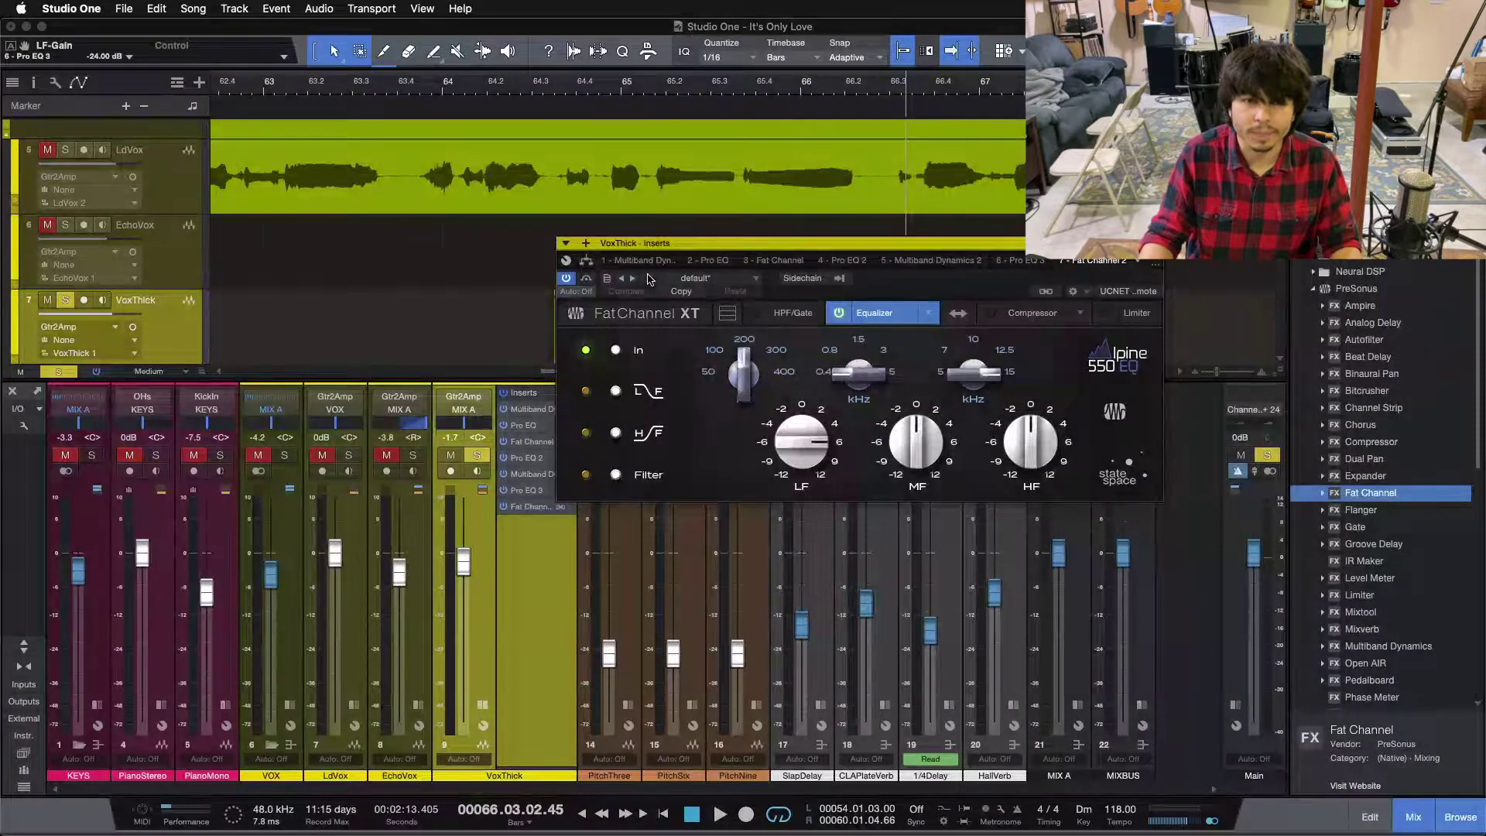
left_click(613, 350)
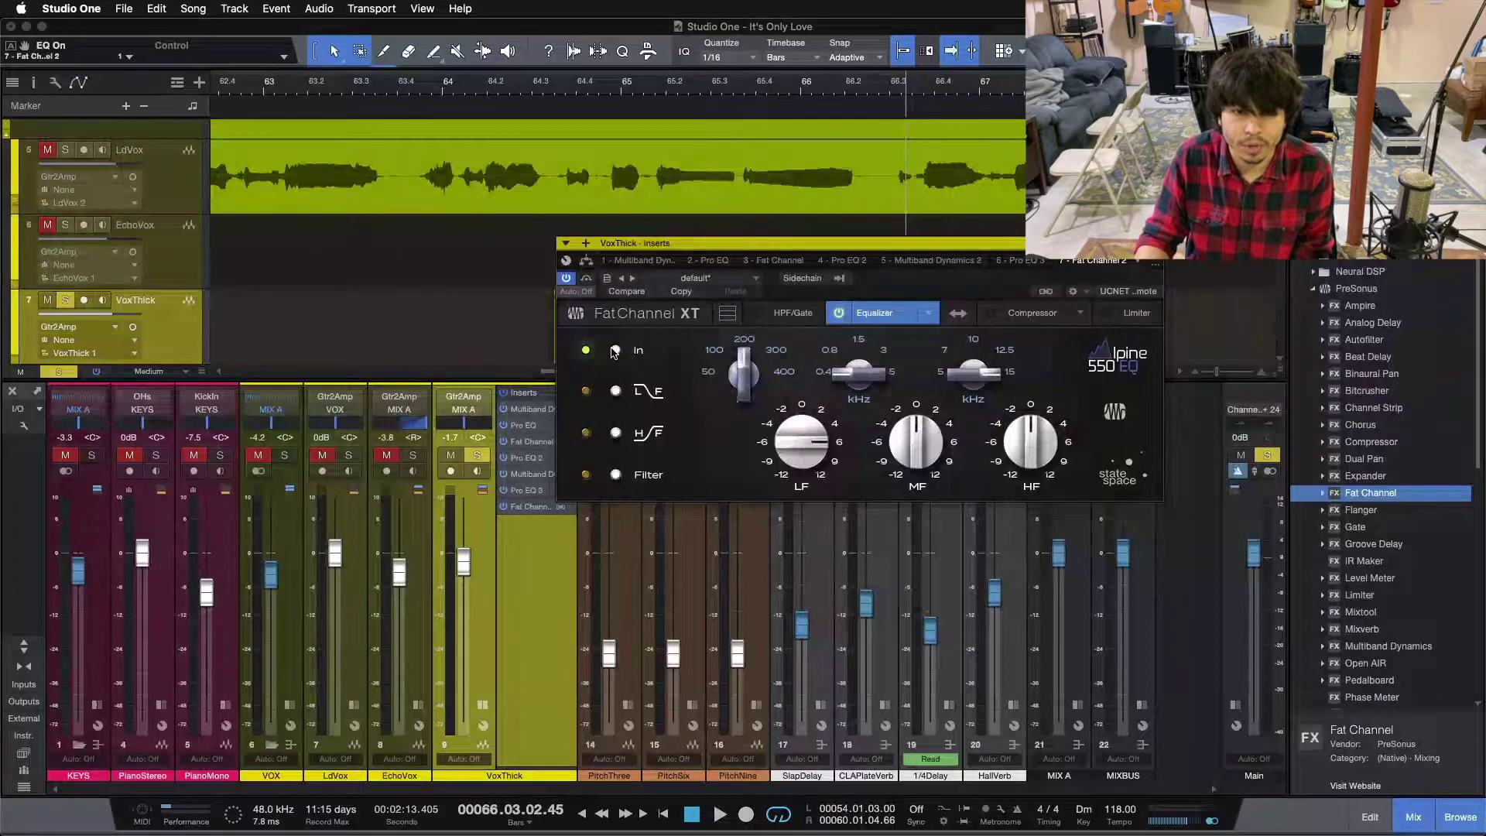
- Play the phrase with the Fat Channel EQ bypassed and engaged, leave it on, close the plugin and unsolo VoxThick
key("space")
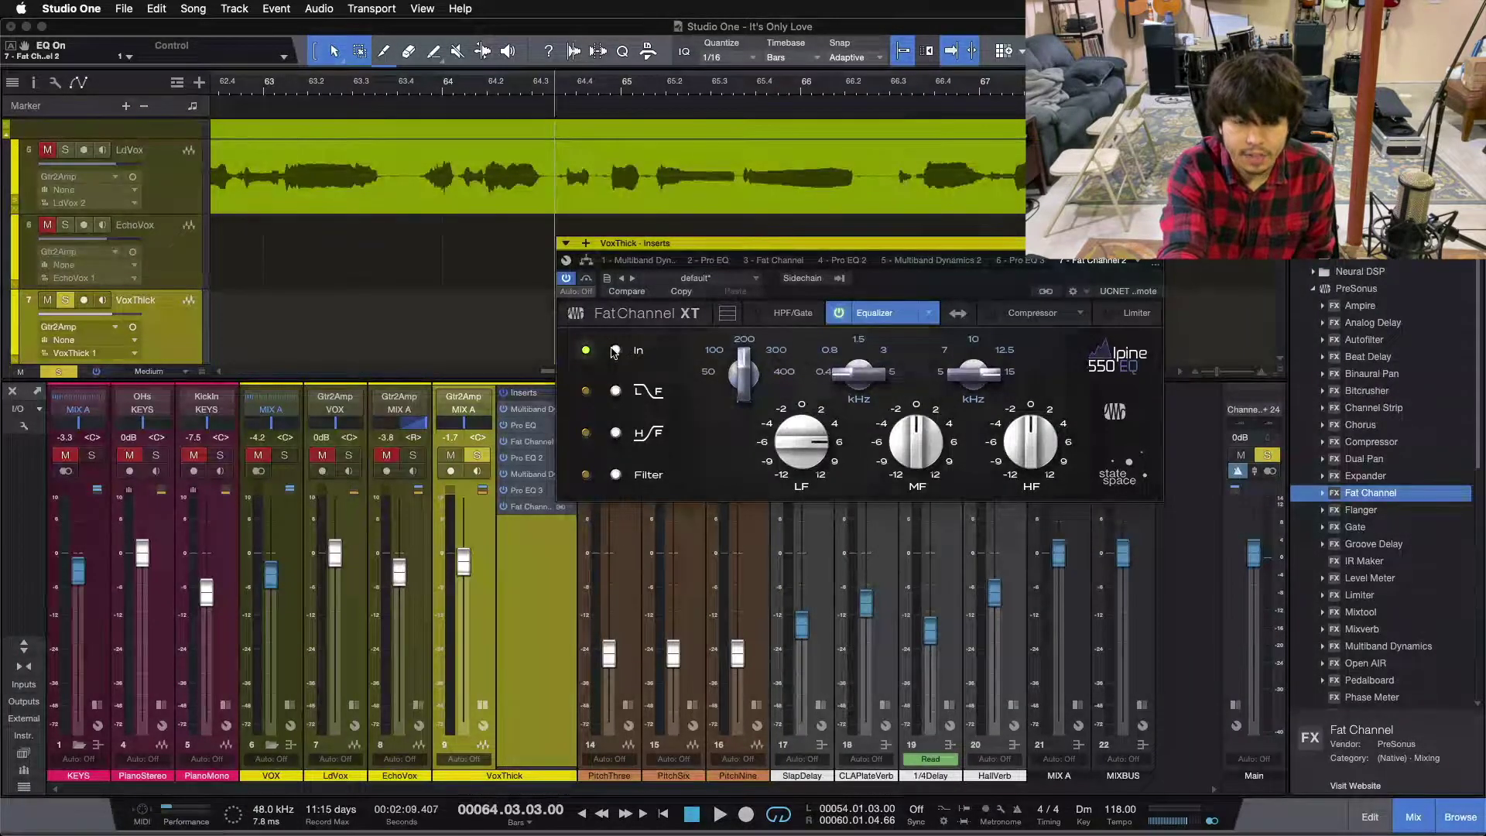
key("space")
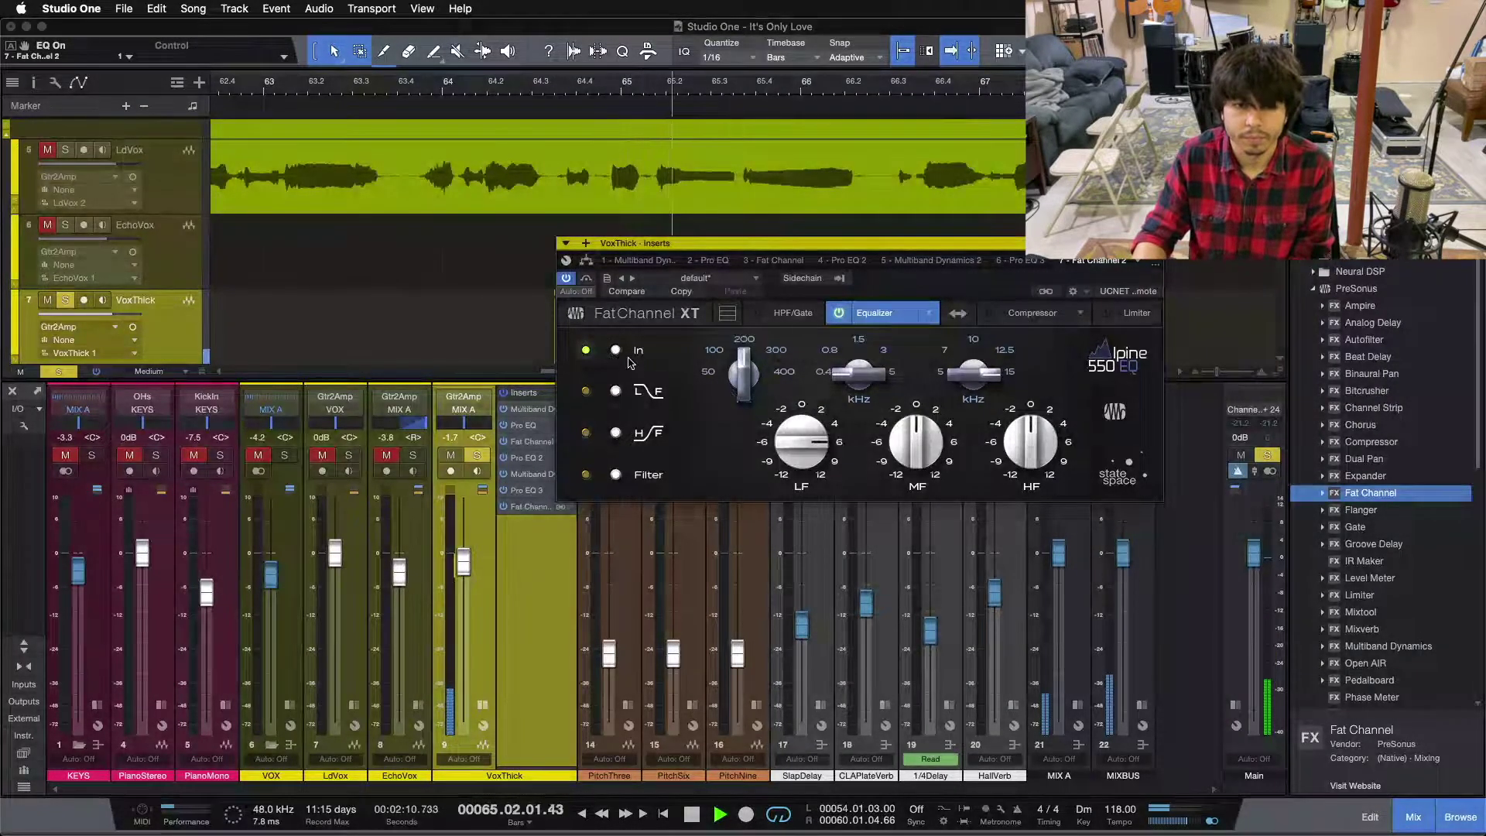
left_click(617, 351)
key("space")
key("space")
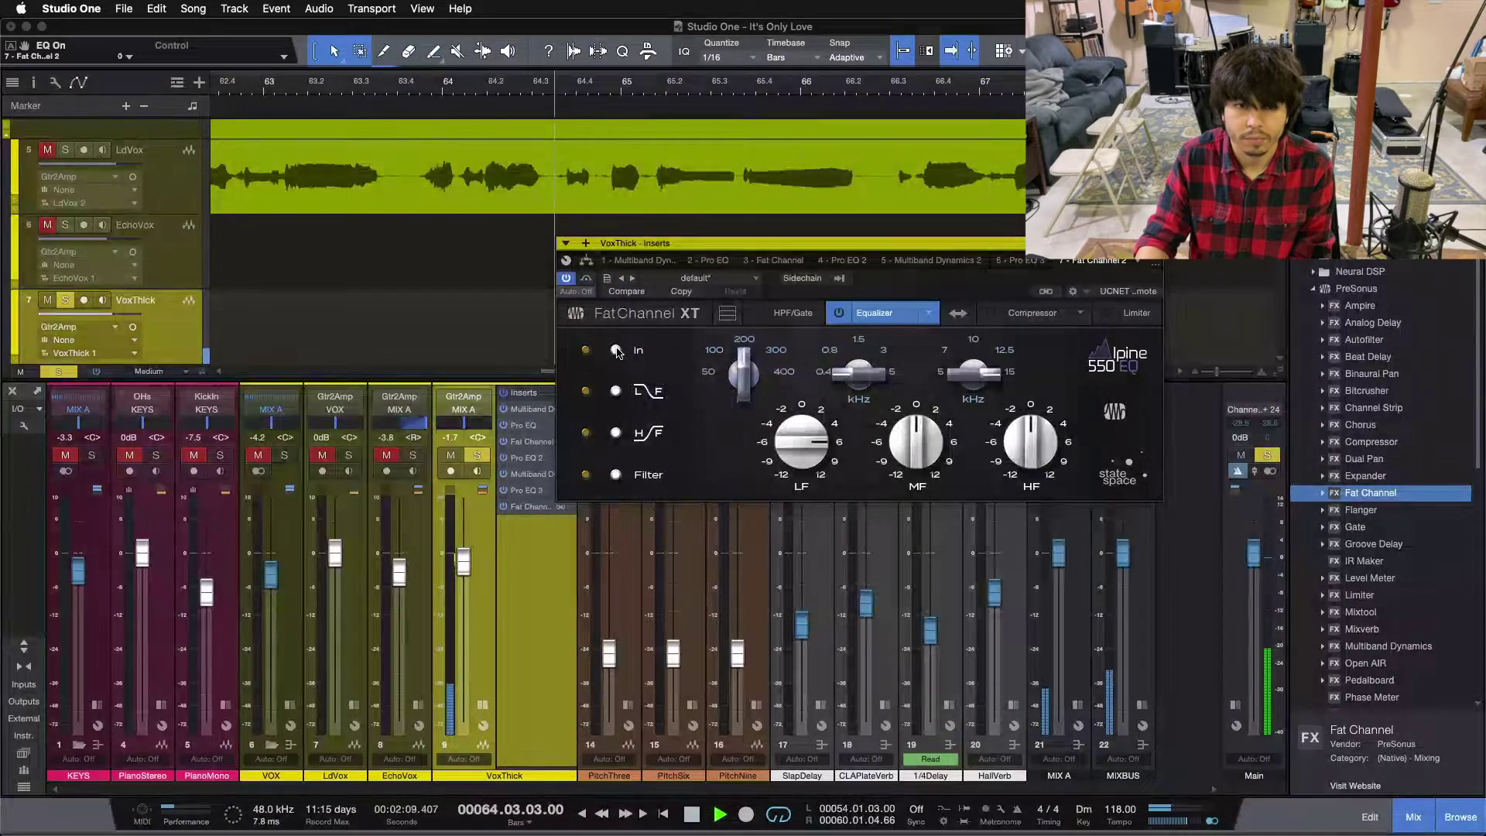
left_click(617, 351)
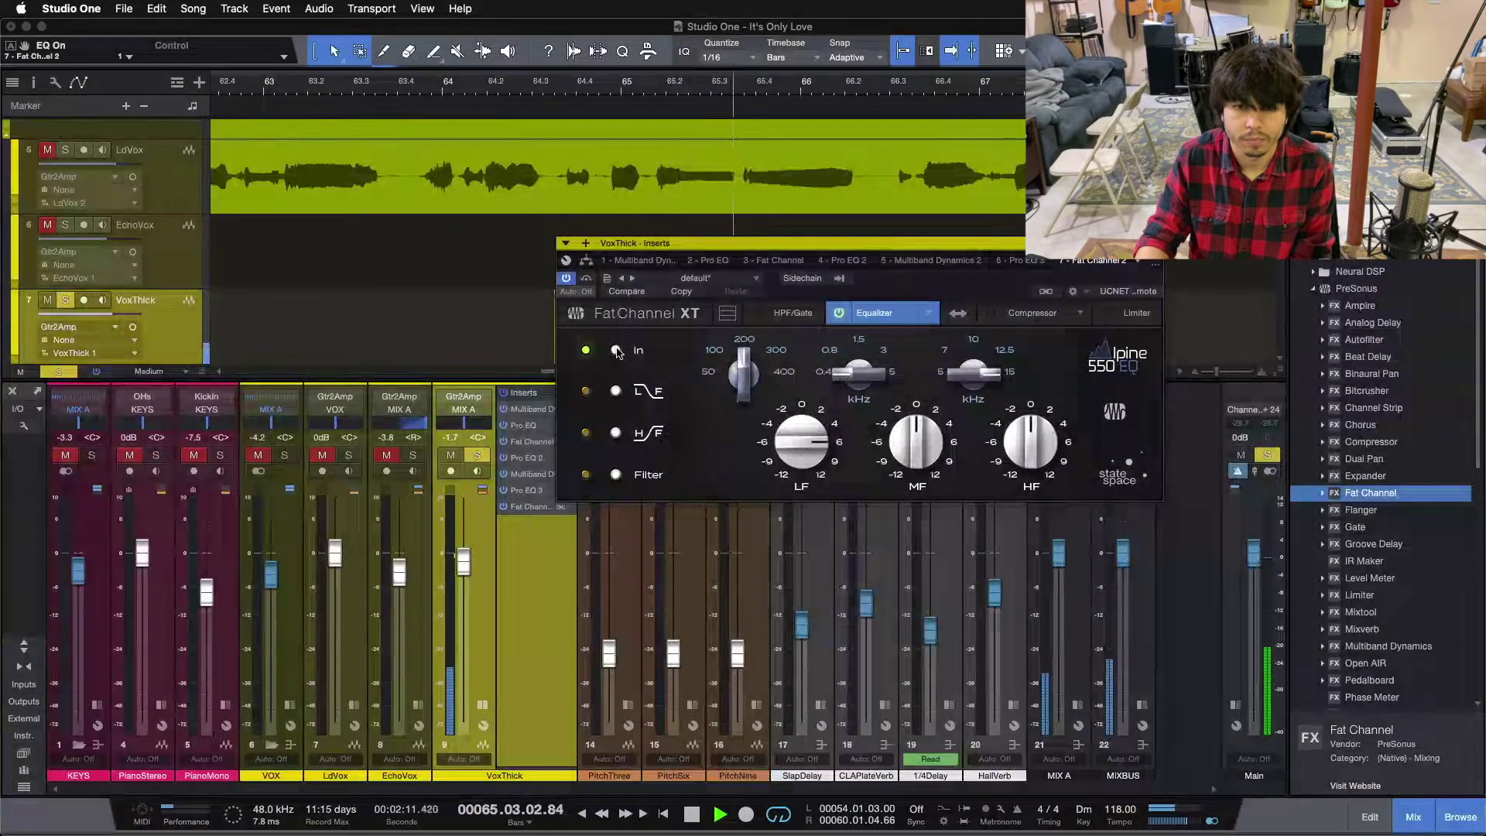
key("space")
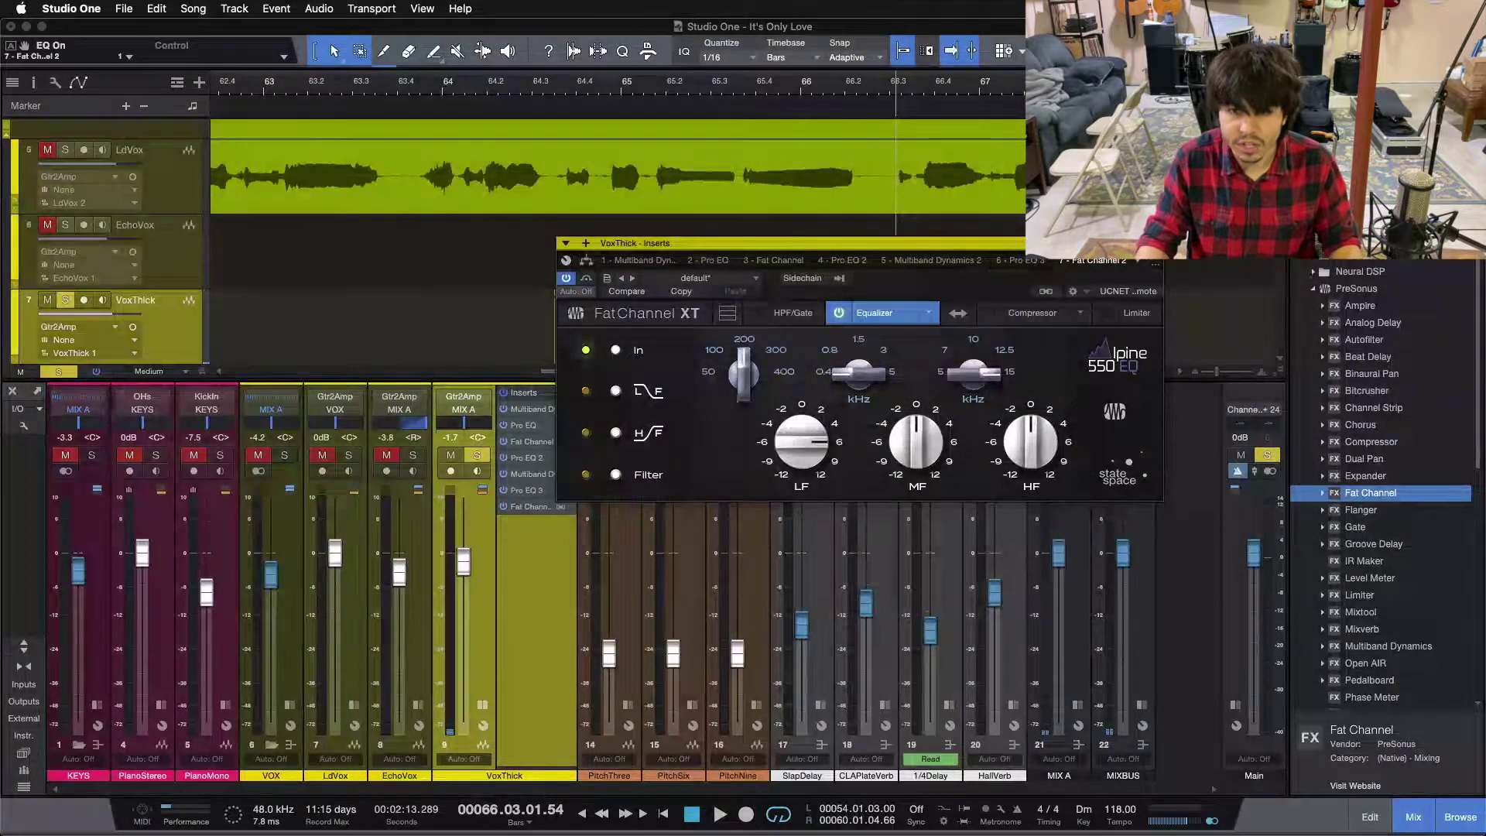
left_click(559, 508)
left_click(480, 456)
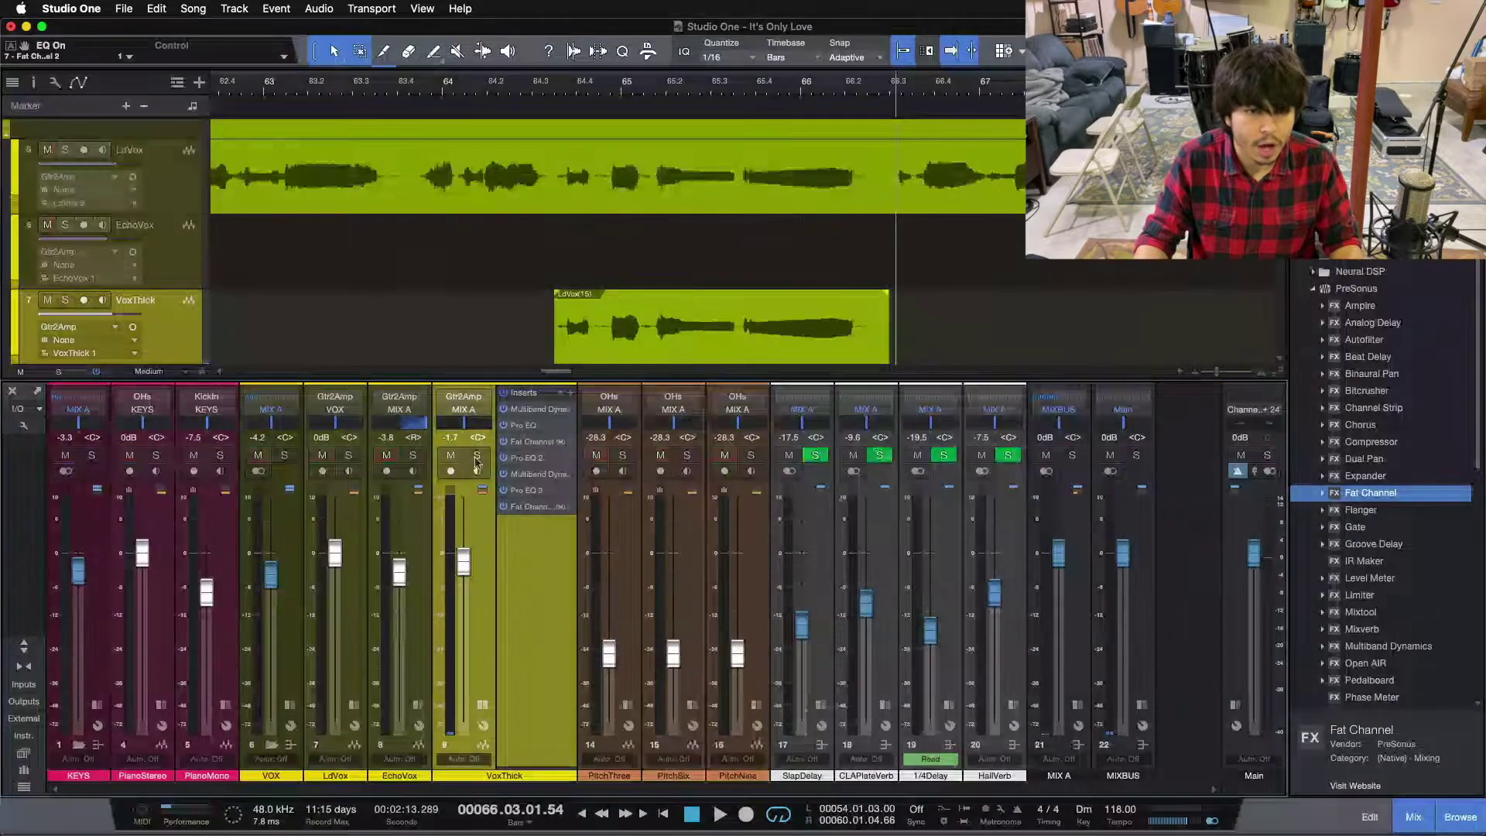
- Solo the LdVox lead vocal and tidy the VOX and VoxThick insert panels
left_click(348, 455)
left_click(289, 704)
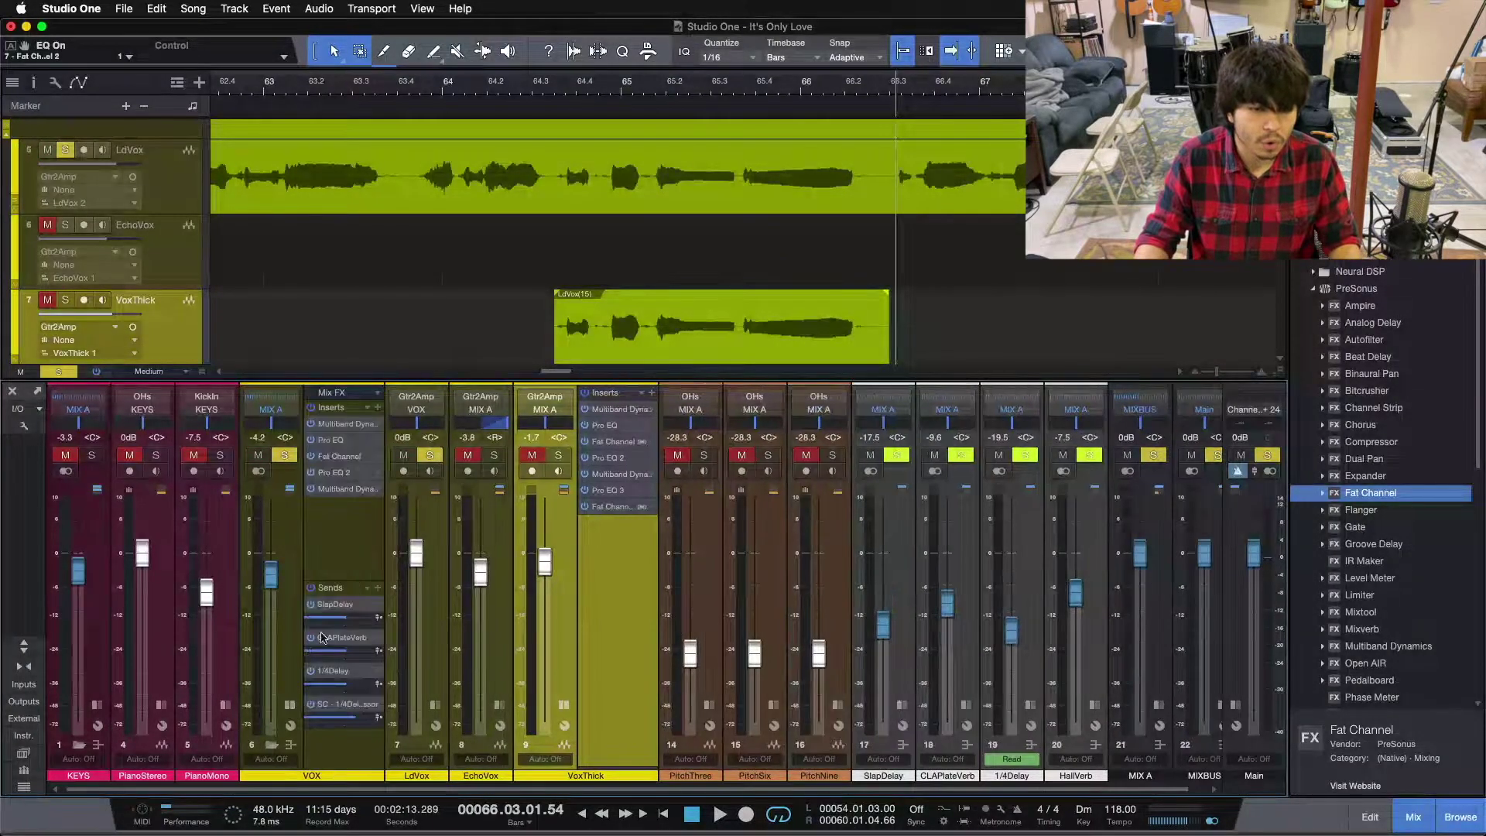
left_click(563, 705)
- Zoom the arrangement to bars 63–67 and place the playhead at bar 64.3
key("comma")
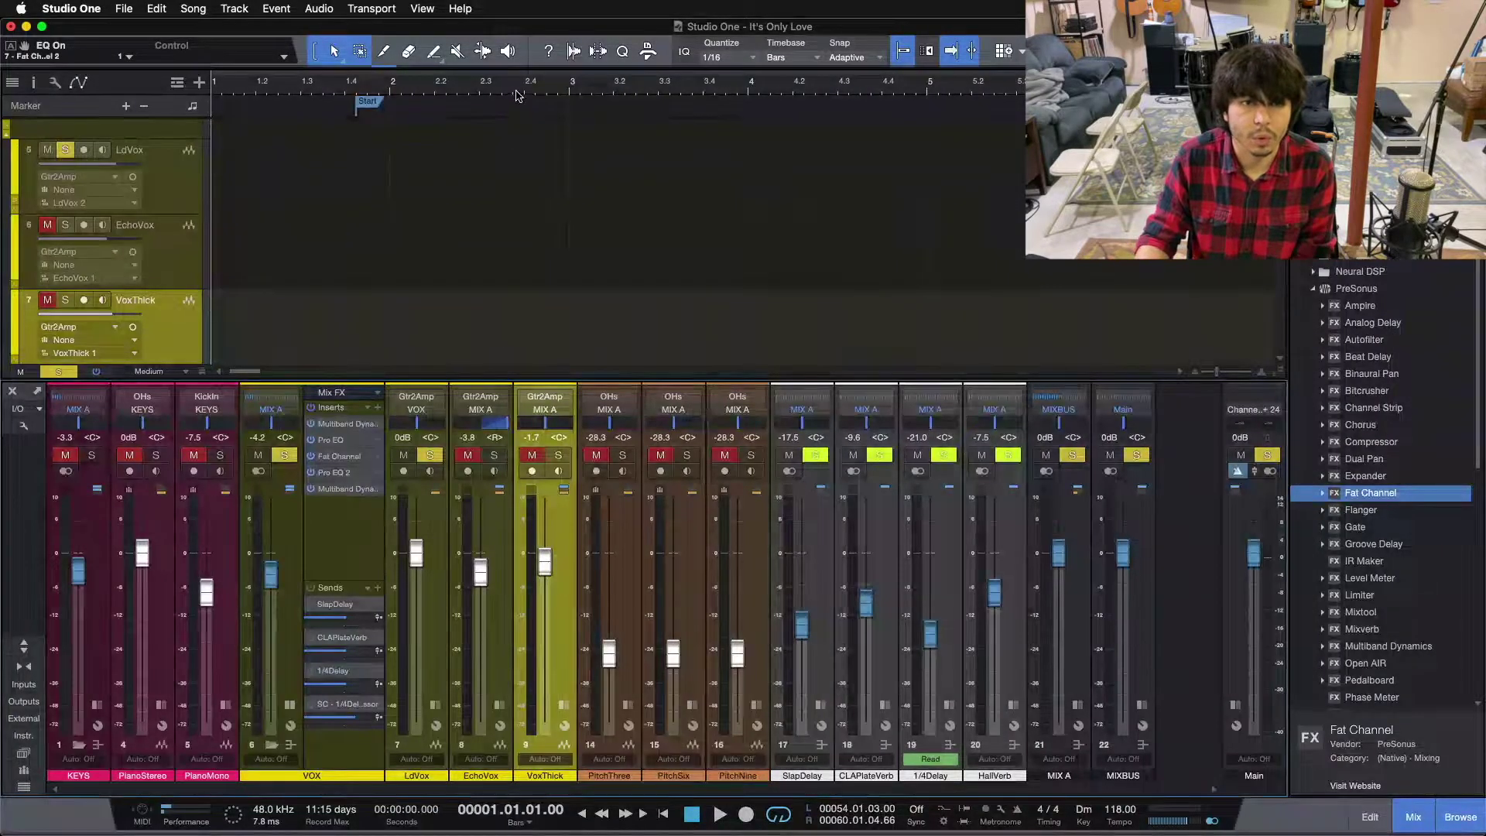
key("shift+f")
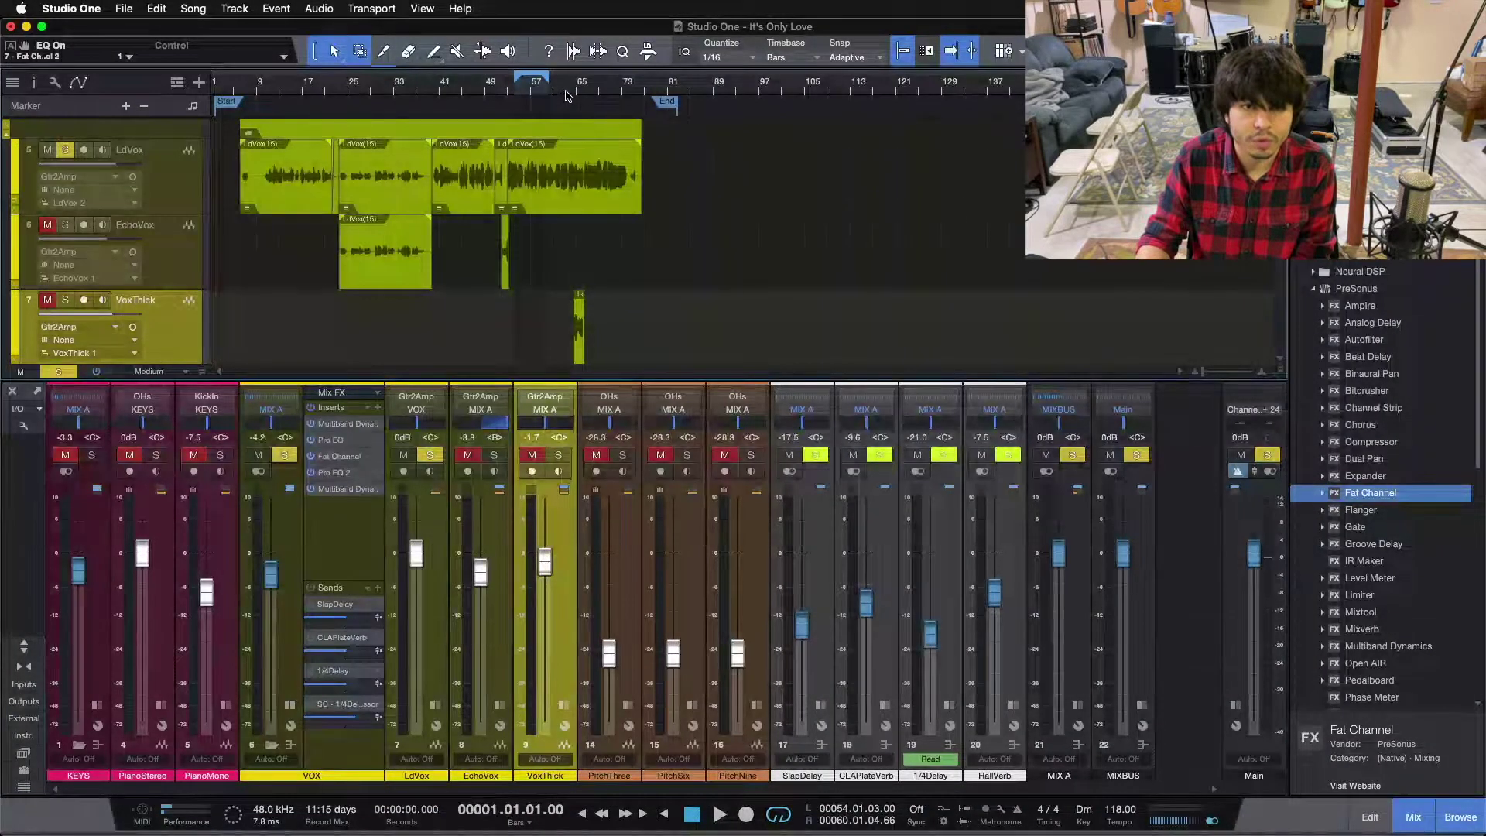
mouse_move(579, 92)
left_mouse_down()
mouse_move(583, 175)
mouse_move(557, 183)
left_mouse_up()
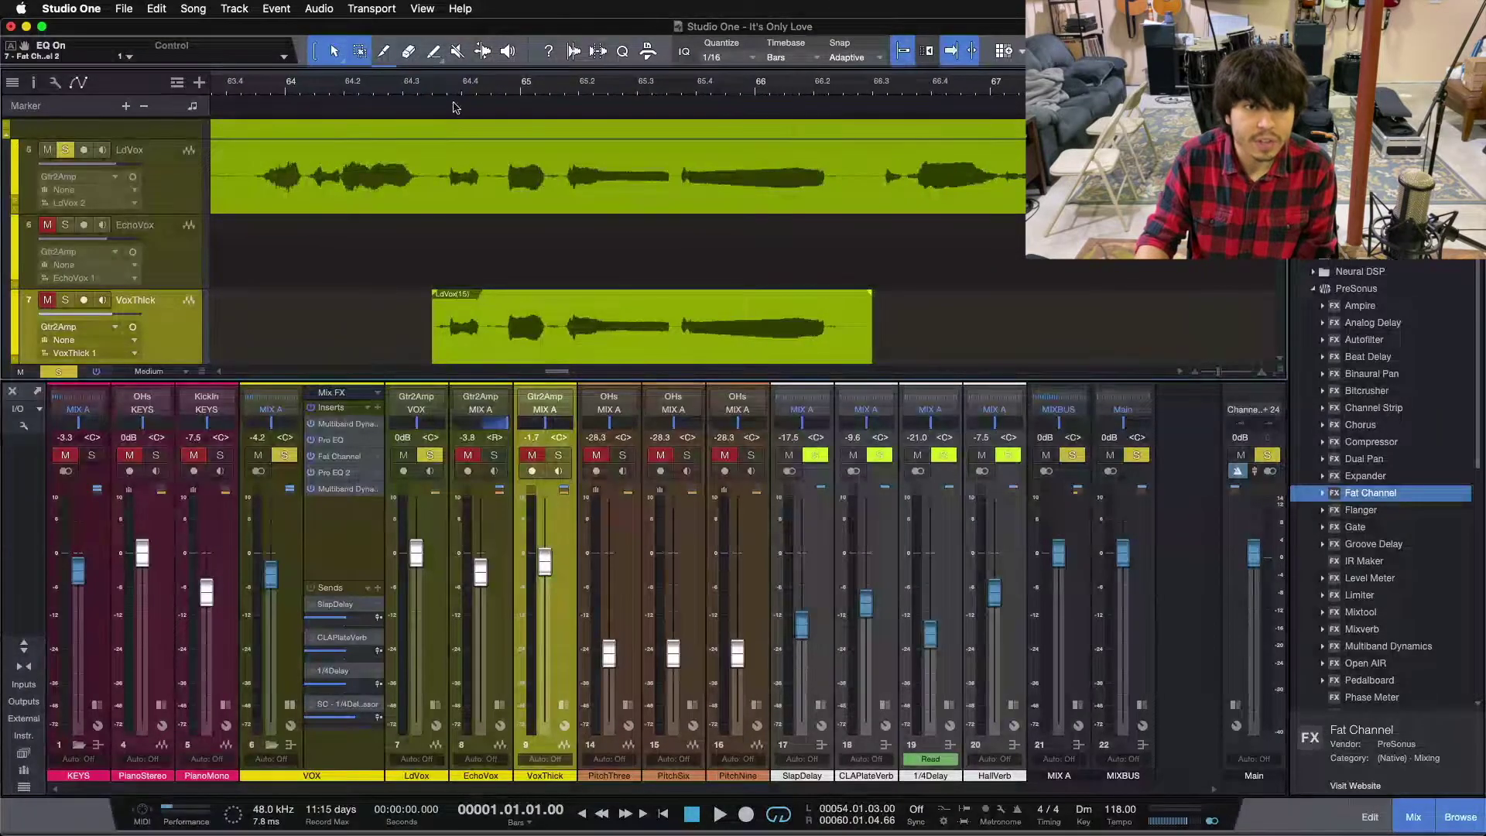
left_click(433, 83)
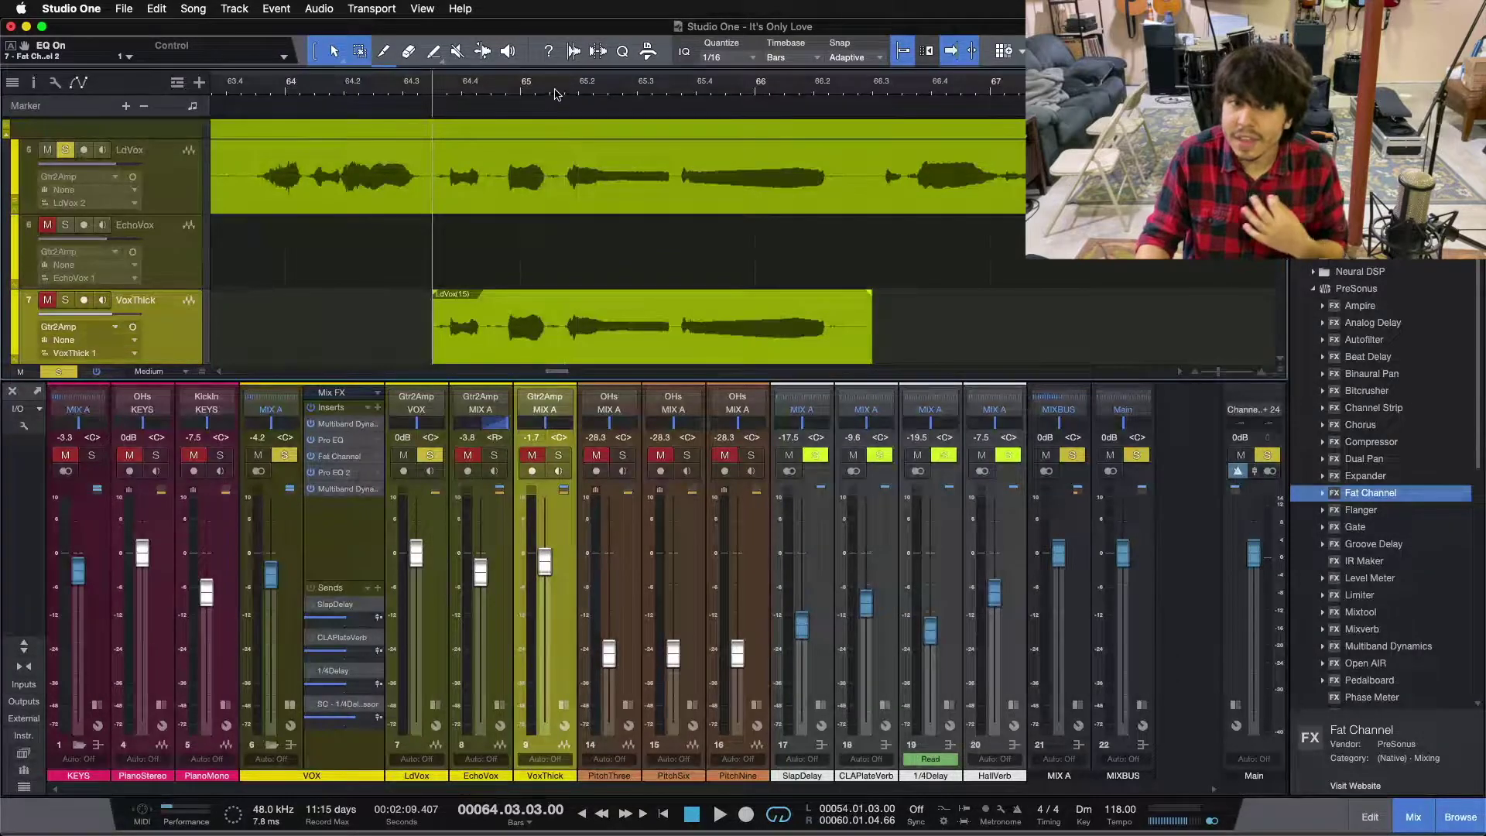
key("w")
key("e")
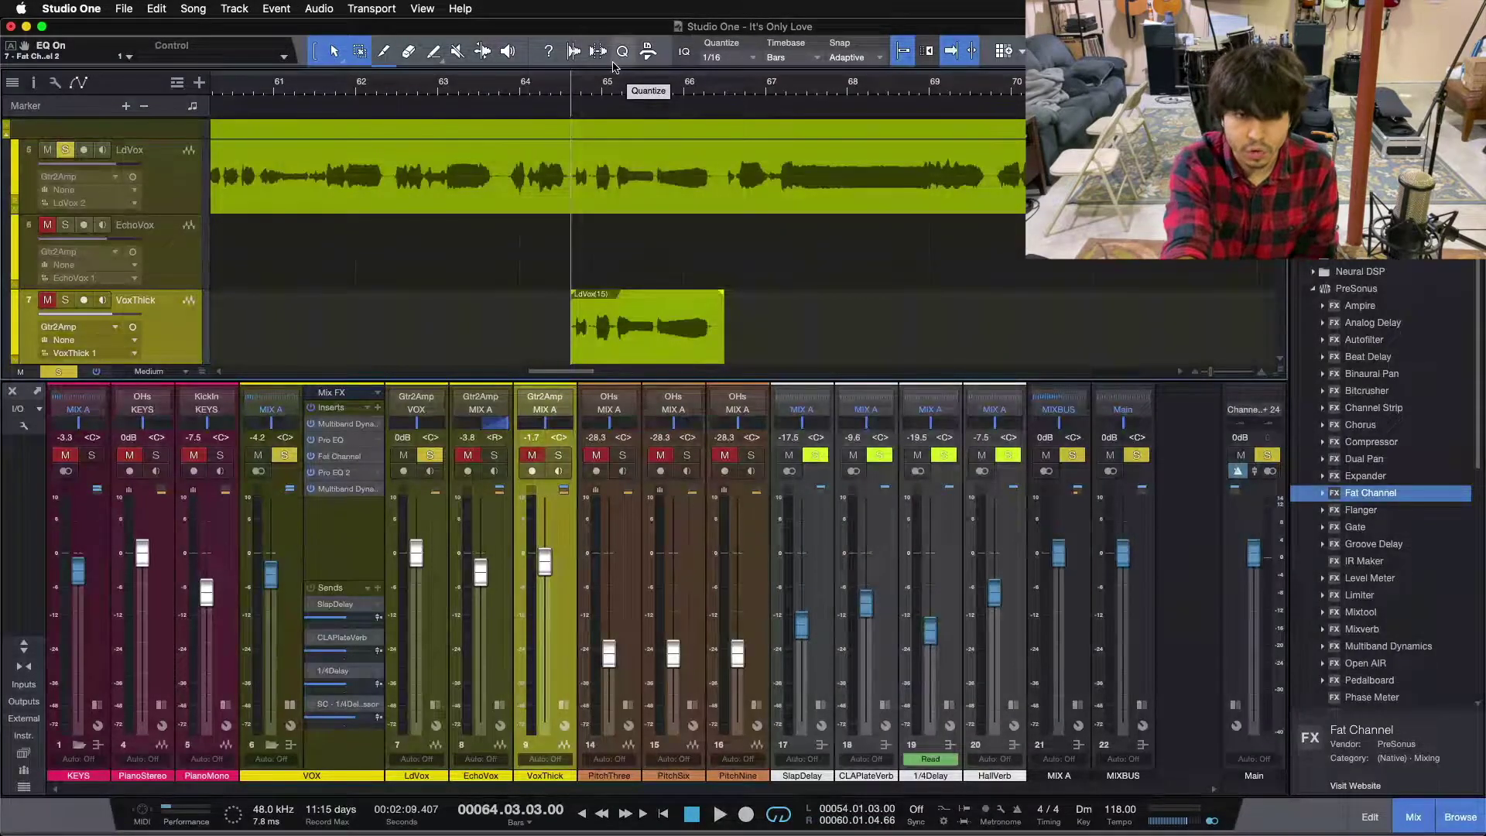
- Play the high-note phrase with VoxThick soloed alongside the lead vocal, then stop
key("space")
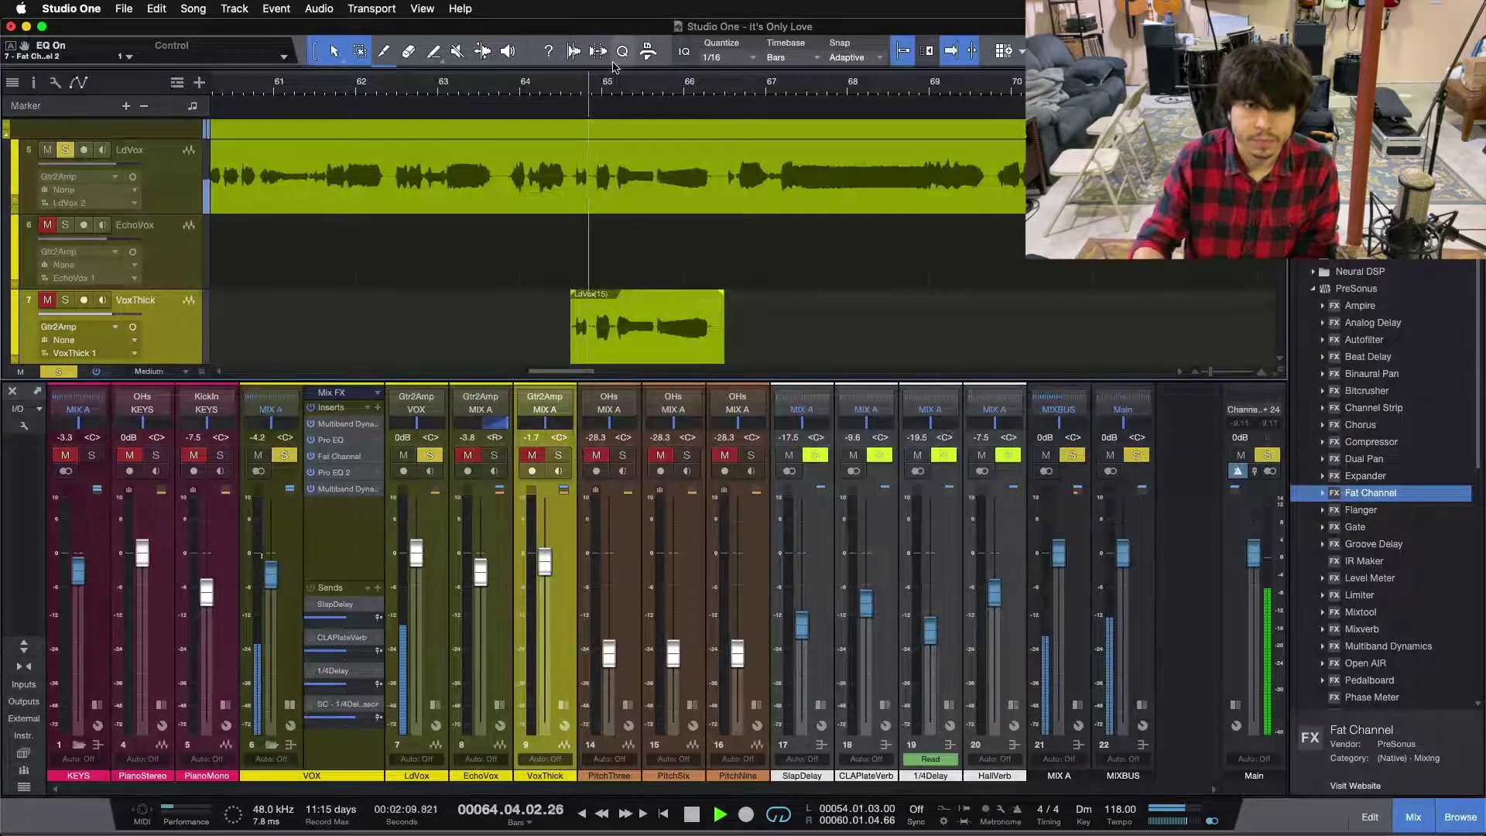
left_click(559, 458)
key("space")
key("space")
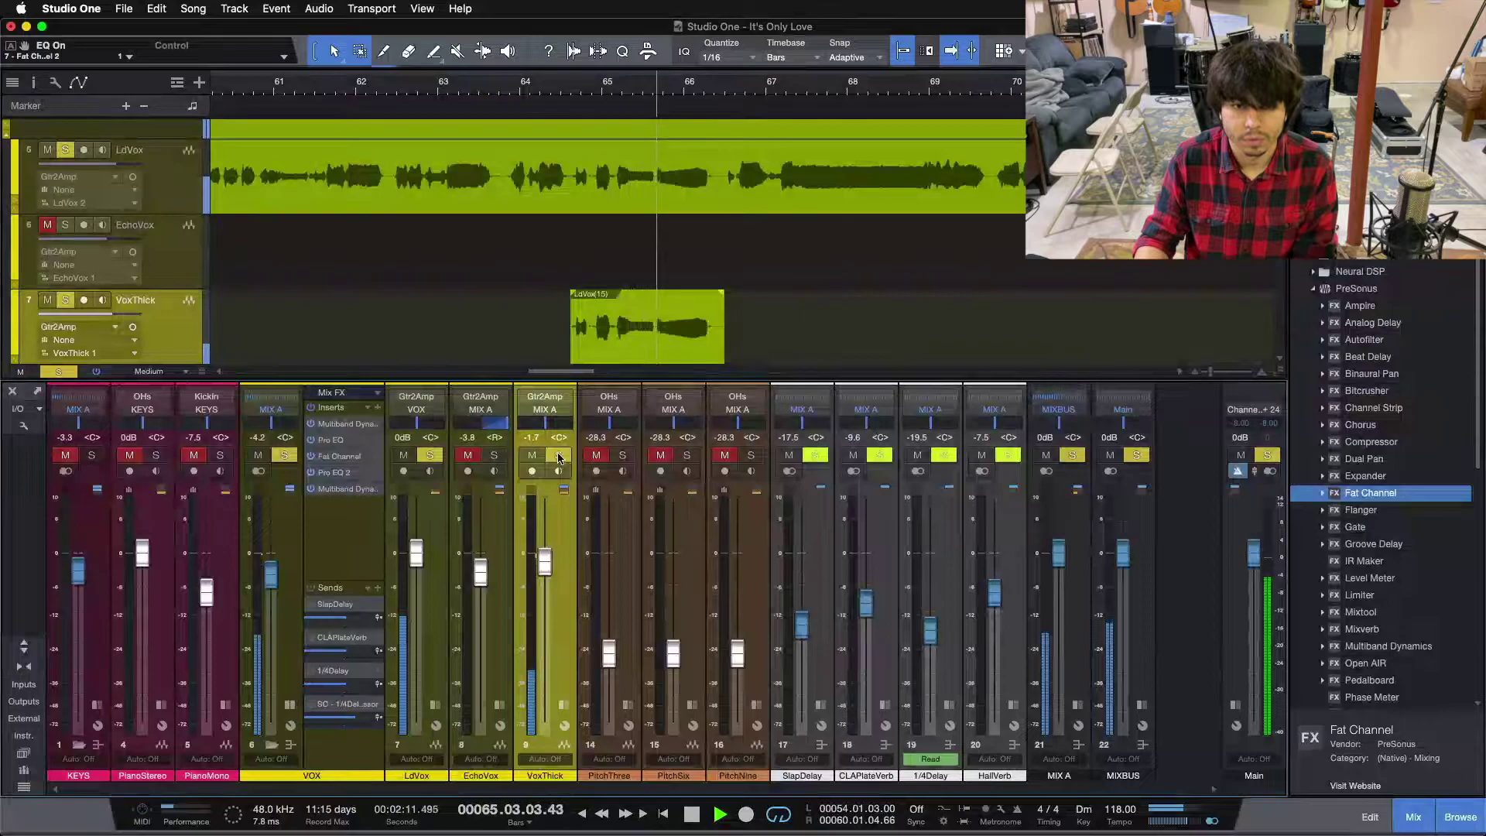
key("space")
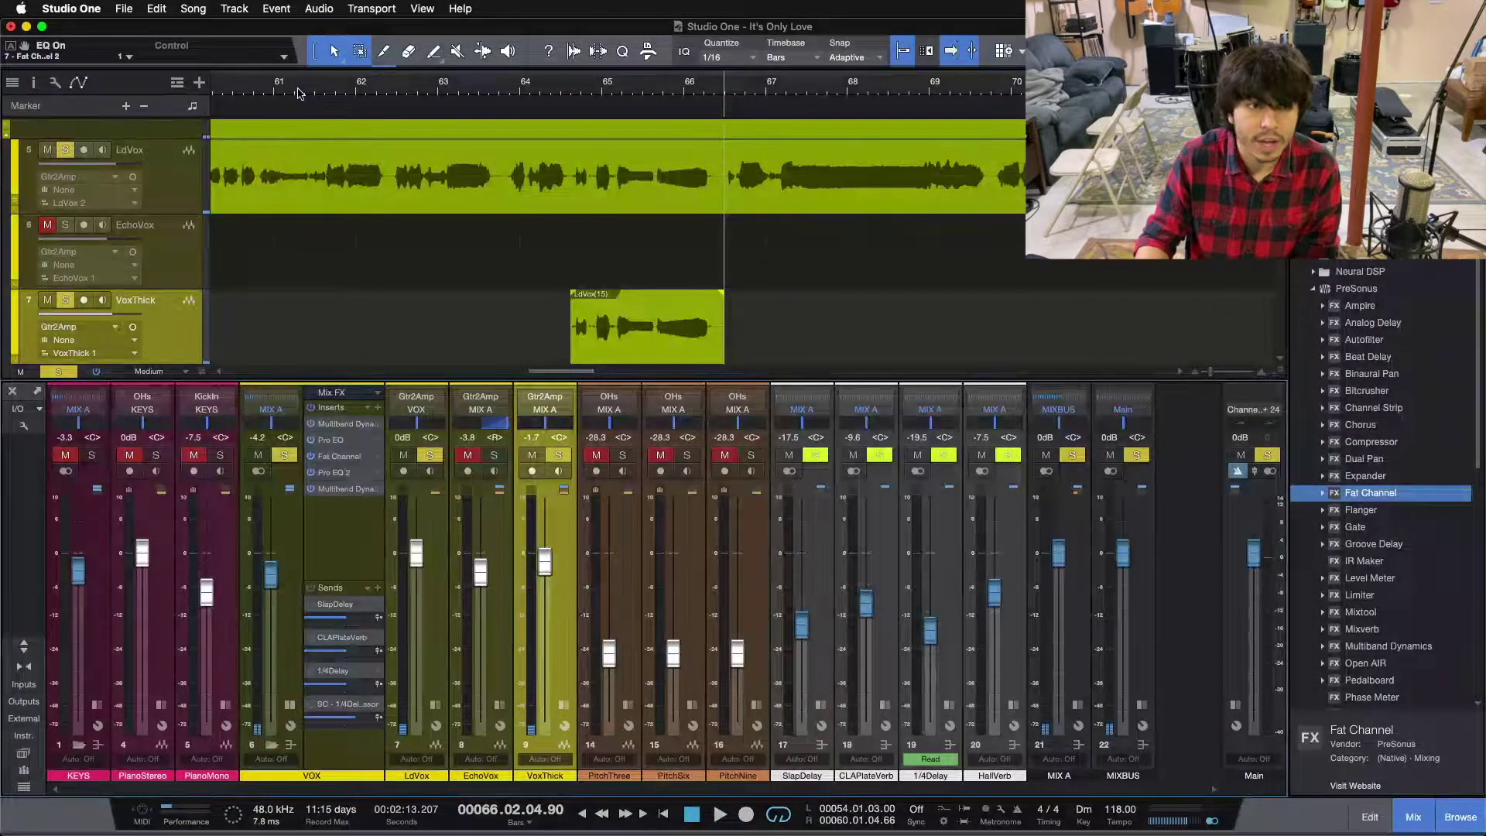
scroll(344, 93, "left", 2)
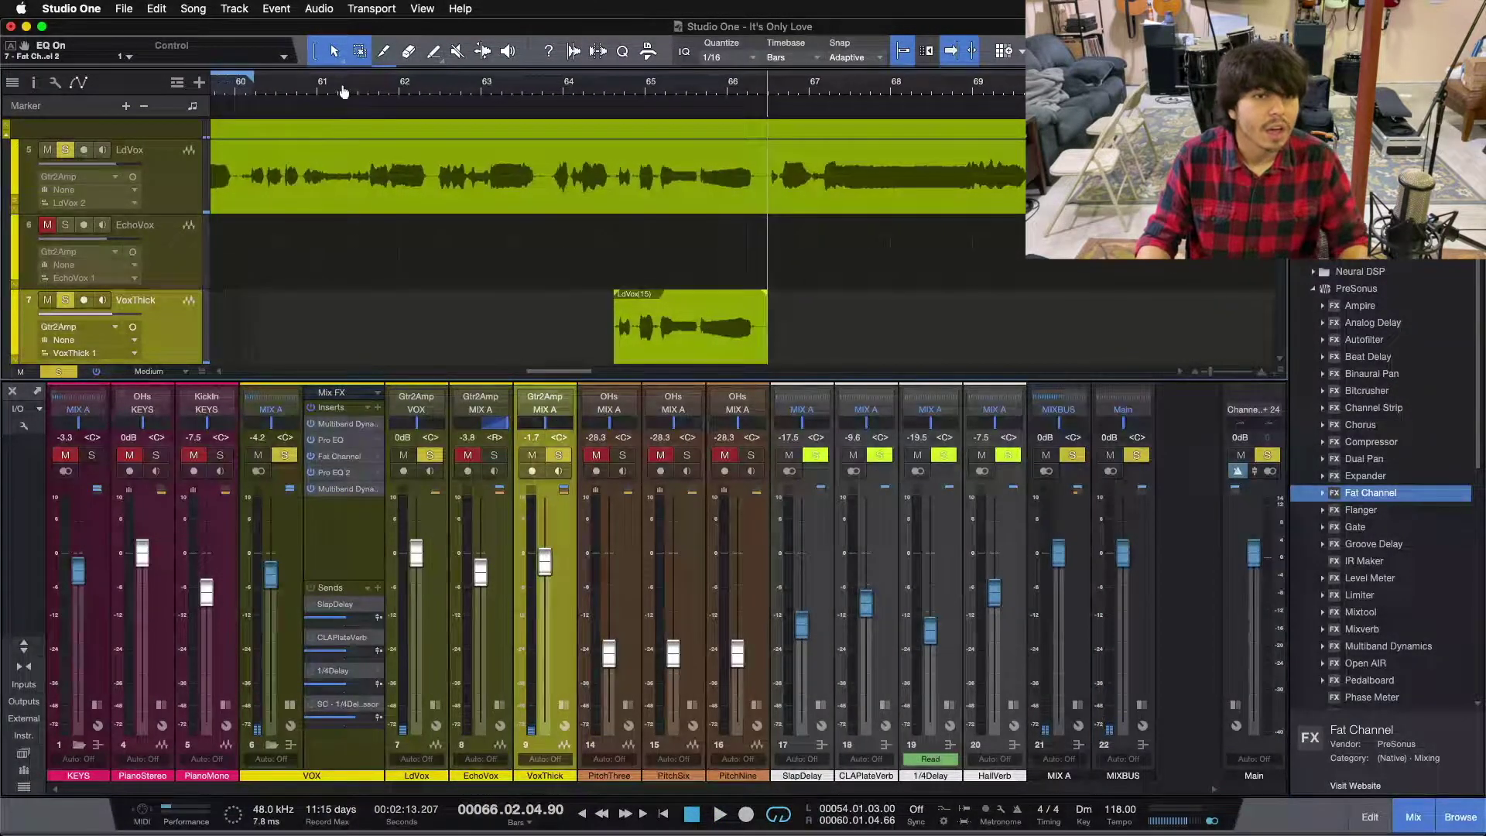
left_click(431, 86)
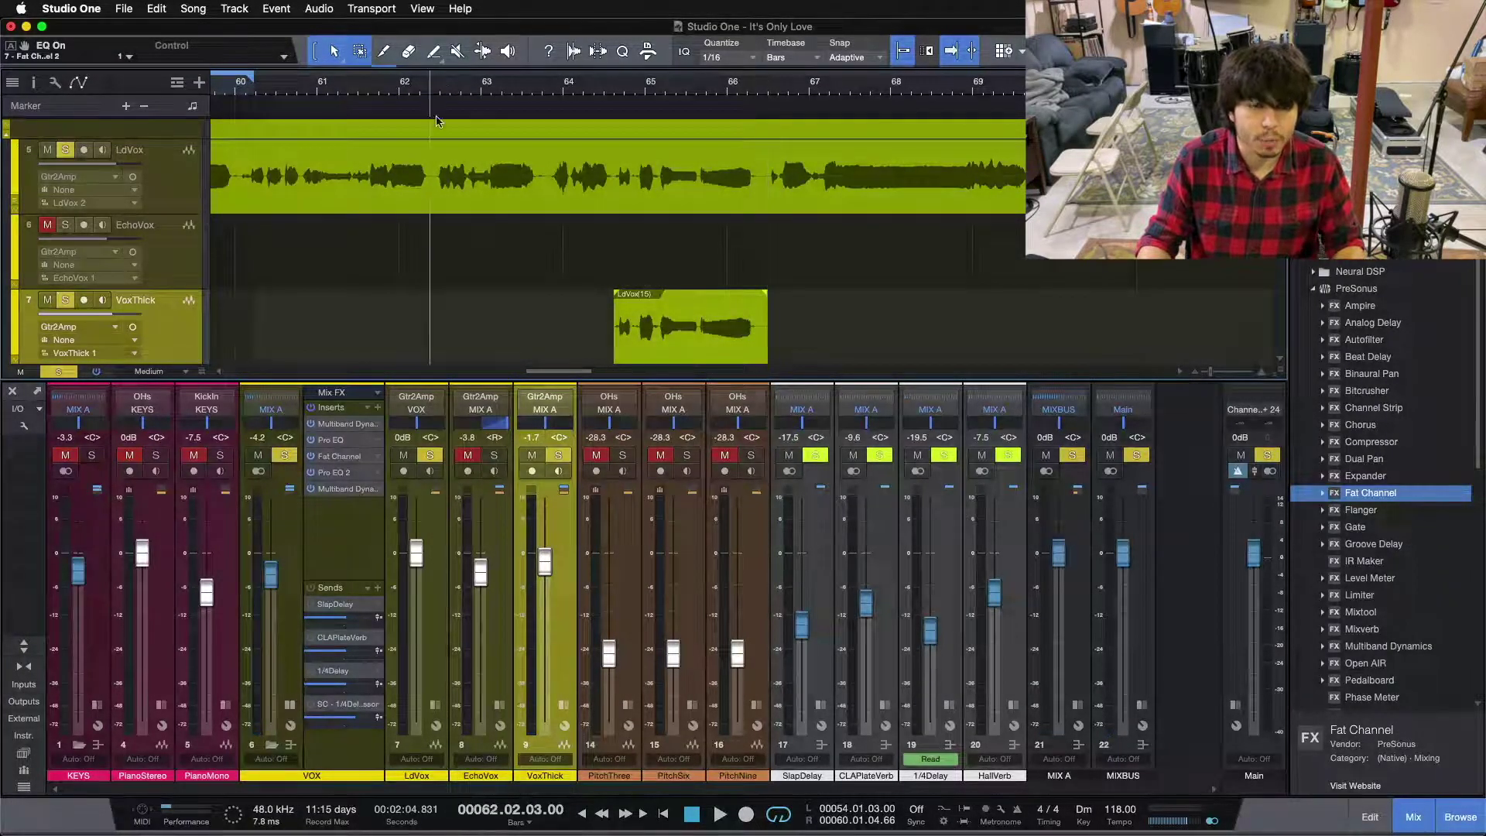
left_click(558, 455)
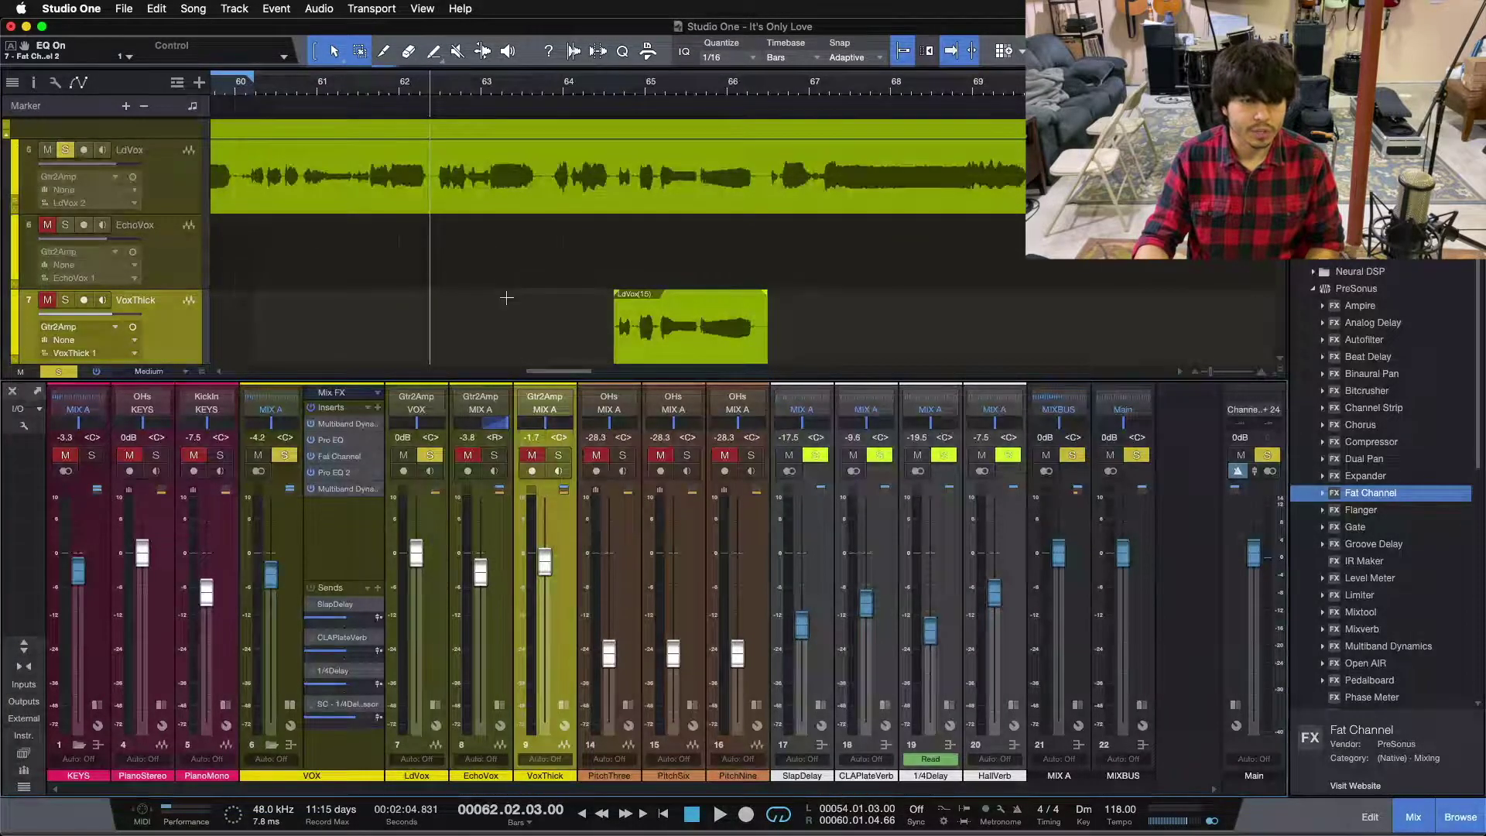
left_click(556, 456)
left_click(556, 456)
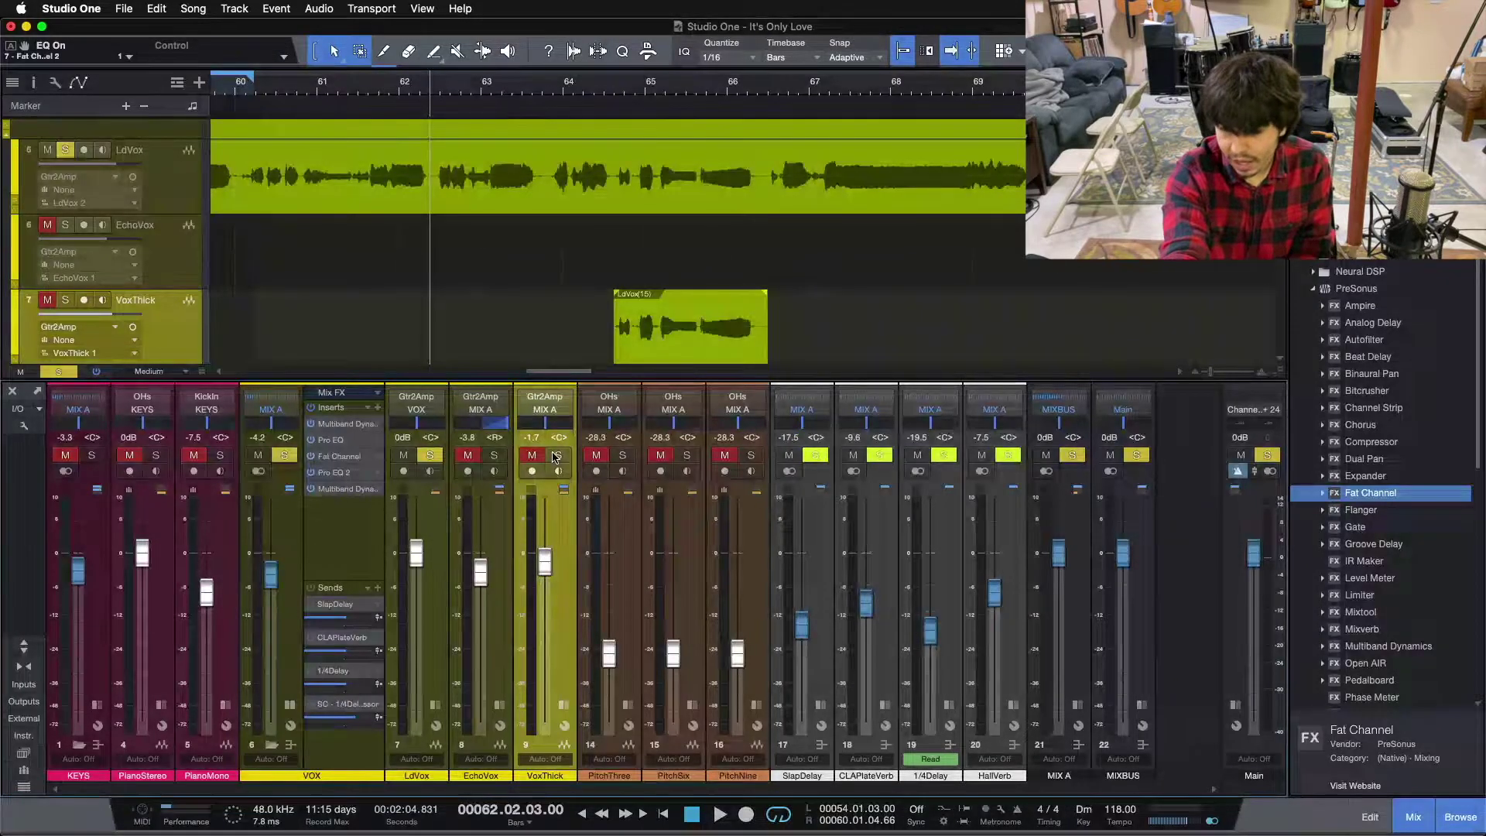
key("space")
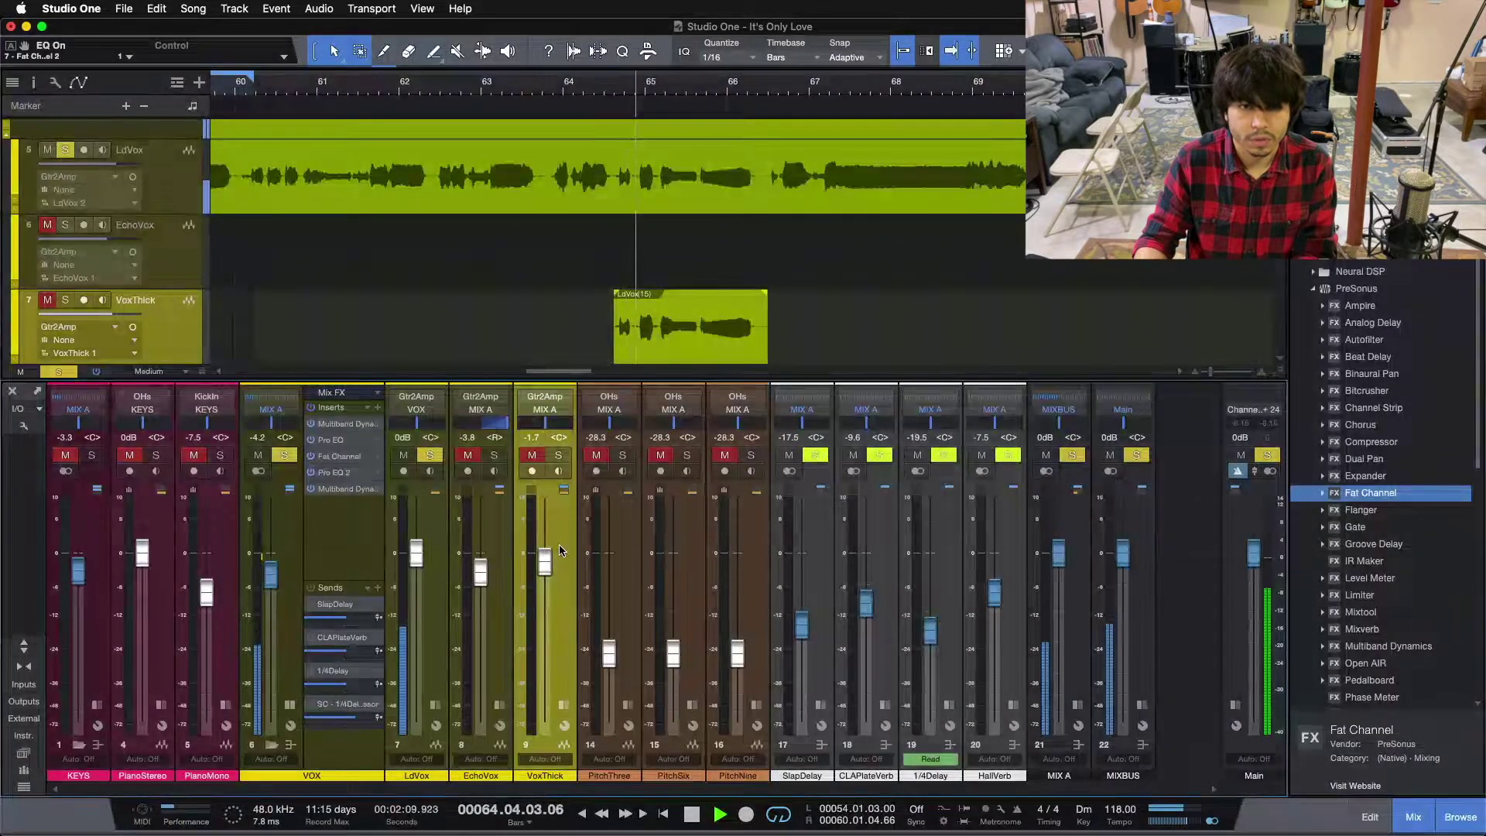
left_click(559, 457)
key("KP_Subtract")
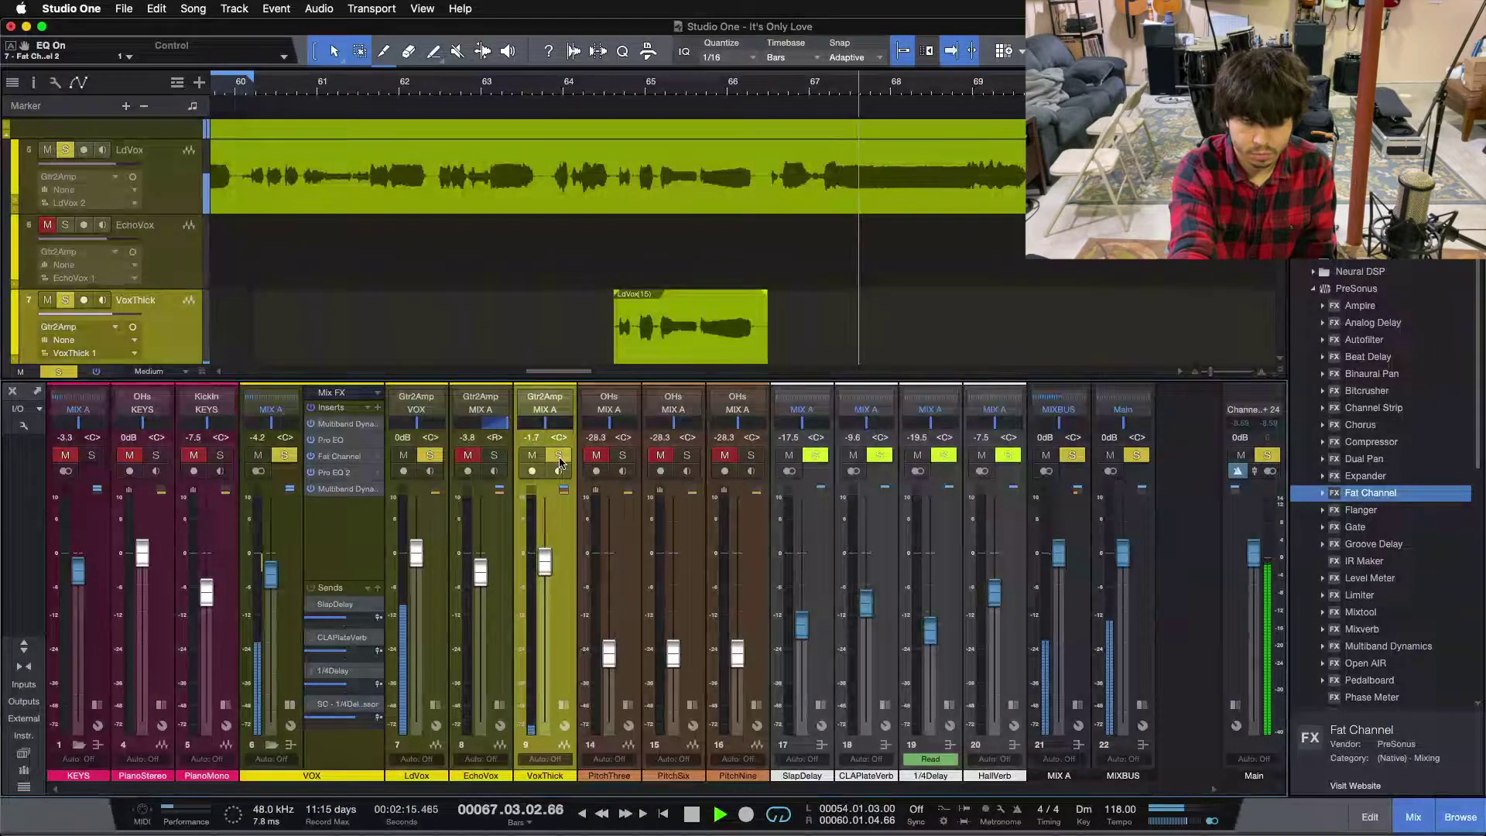
key("space")
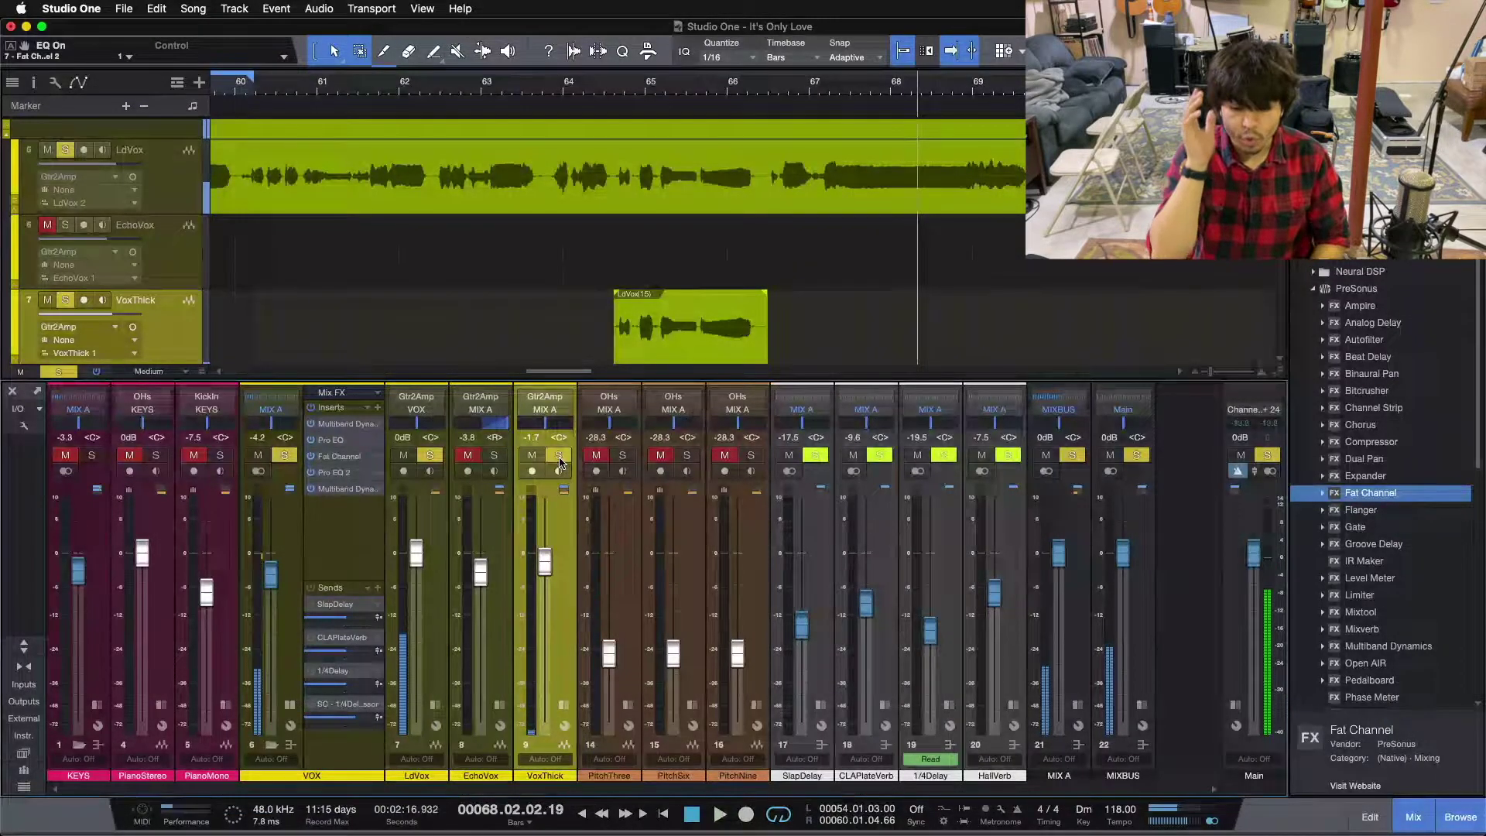